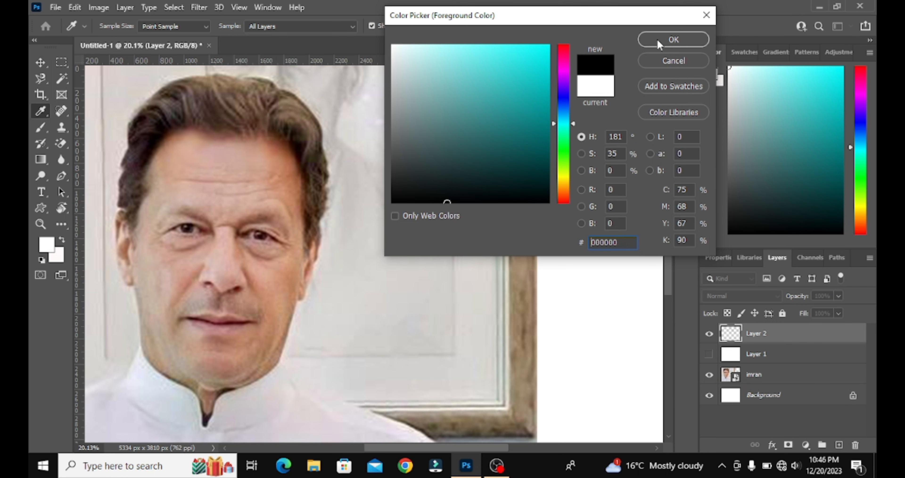
Set the foreground color to black (000000) and choose the Pen tool for drawing paths
{"action": "left_click", "coordinate": [658, 44]}
{"action": "key", "text": "b"}
{"action": "left_click", "coordinate": [62, 176]}
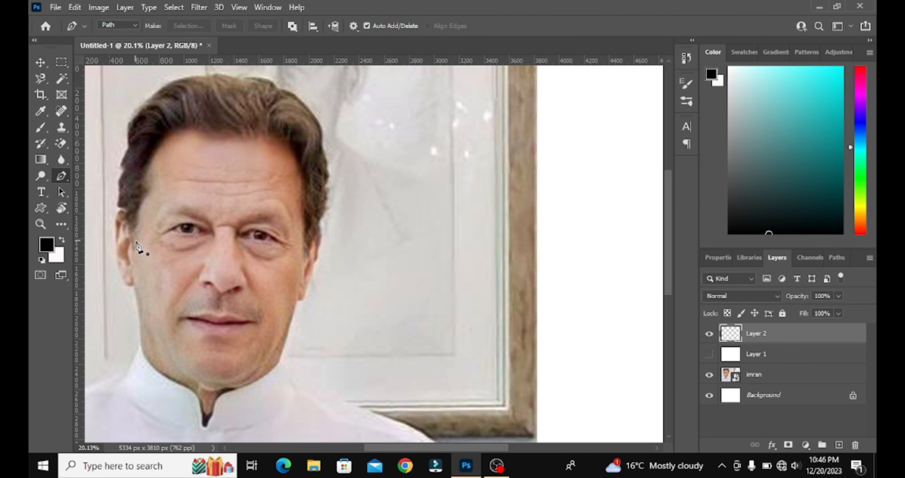
Trace the inner hairline with a pen path from the left temple, across the forehead, down to the tip of the right sideburn
{"action": "left_click", "coordinate": [132, 249]}
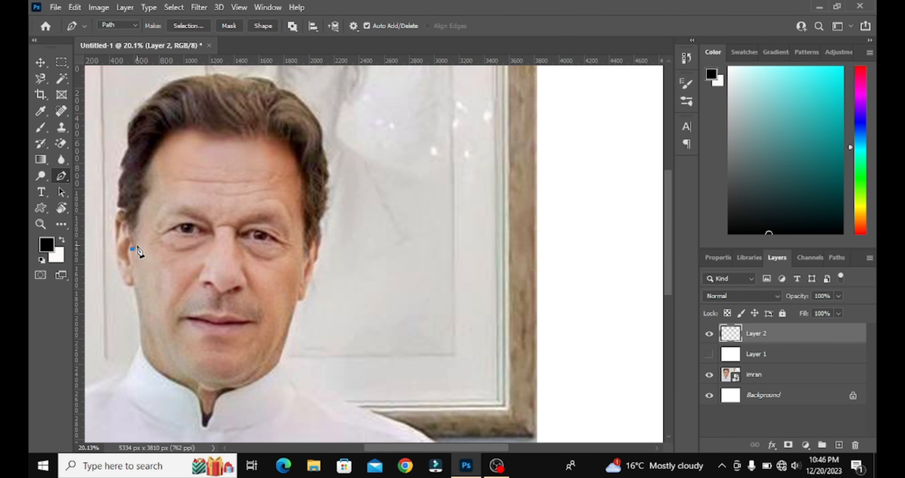
{"action": "left_click", "coordinate": [136, 245]}
{"action": "left_click", "coordinate": [169, 178]}
{"action": "key", "text": "ctrl+z"}
{"action": "left_click", "coordinate": [167, 142], "text": "alt"}
{"action": "left_click_drag", "start_coordinate": [212, 150], "coordinate": [287, 148]}
{"action": "scroll", "coordinate": [289, 150], "scroll_direction": "up", "scroll_amount": 3}
{"action": "left_click_drag", "start_coordinate": [308, 229], "coordinate": [304, 299]}
{"action": "left_click", "coordinate": [308, 229], "text": "alt"}
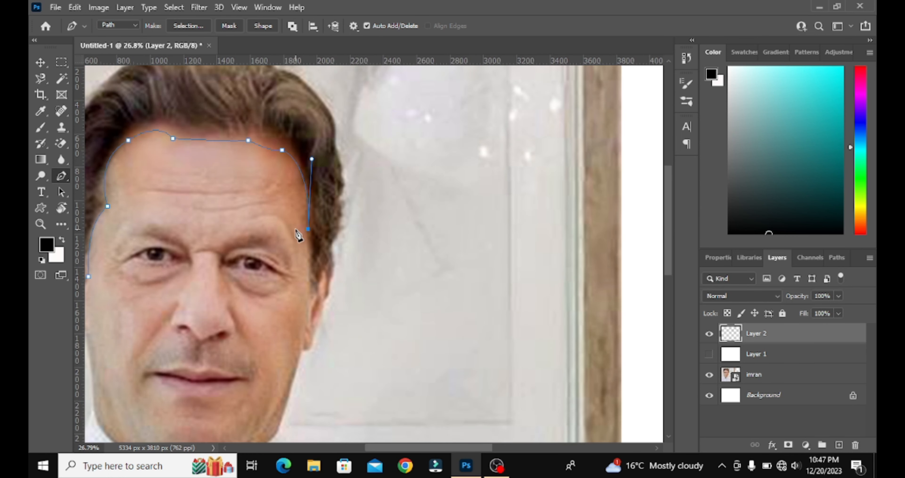
{"action": "left_click", "coordinate": [312, 286], "text": "alt"}
{"action": "scroll", "coordinate": [313, 285], "scroll_direction": "up", "scroll_amount": 3}
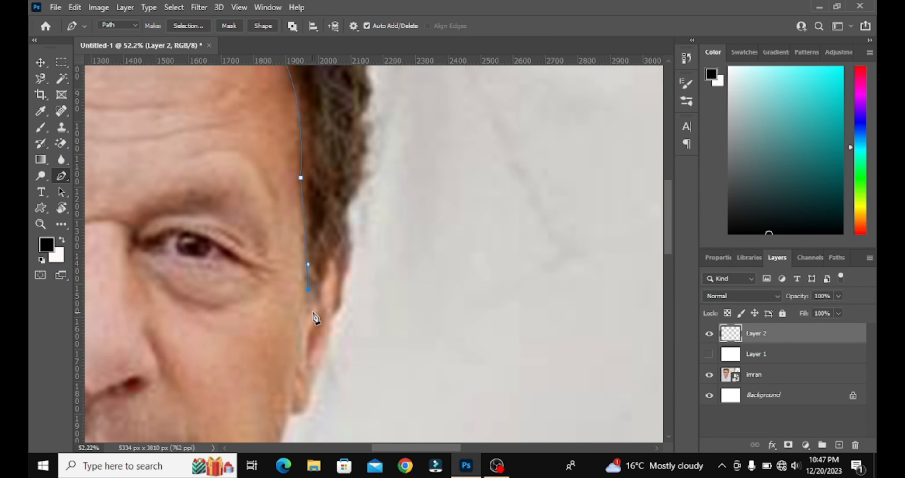
Continue the path from the right sideburn tip up along the outer edge of the hair beside the head
{"action": "scroll", "coordinate": [332, 307], "scroll_direction": "down", "scroll_amount": 3}
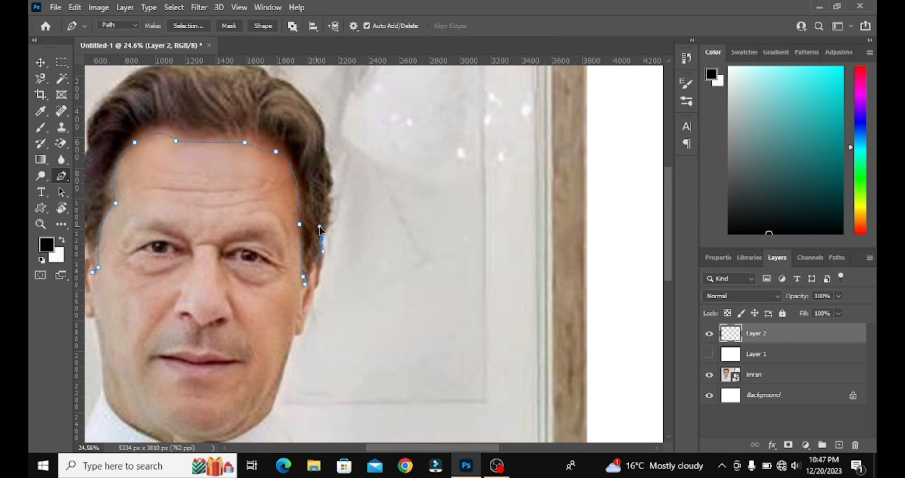
{"action": "left_click_drag", "start_coordinate": [320, 226], "coordinate": [323, 226]}
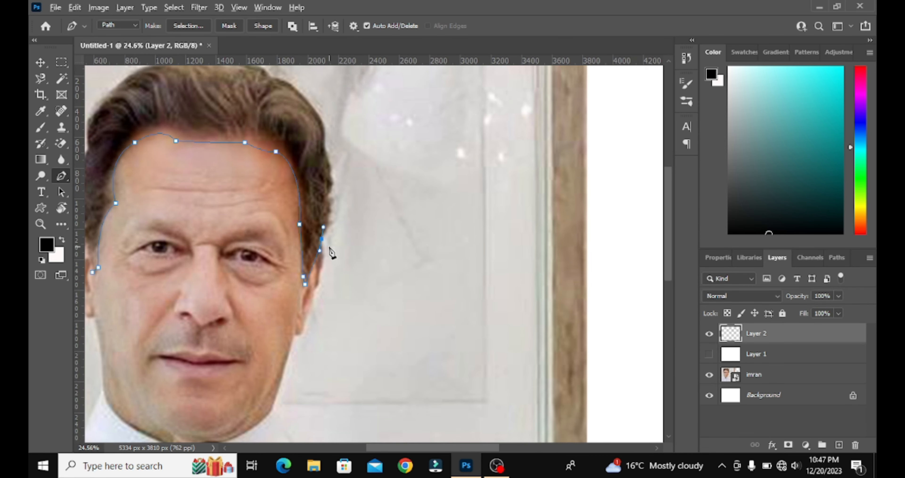
{"action": "scroll", "coordinate": [333, 205], "scroll_direction": "up", "scroll_amount": 1}
{"action": "left_click", "coordinate": [330, 198], "text": "alt"}
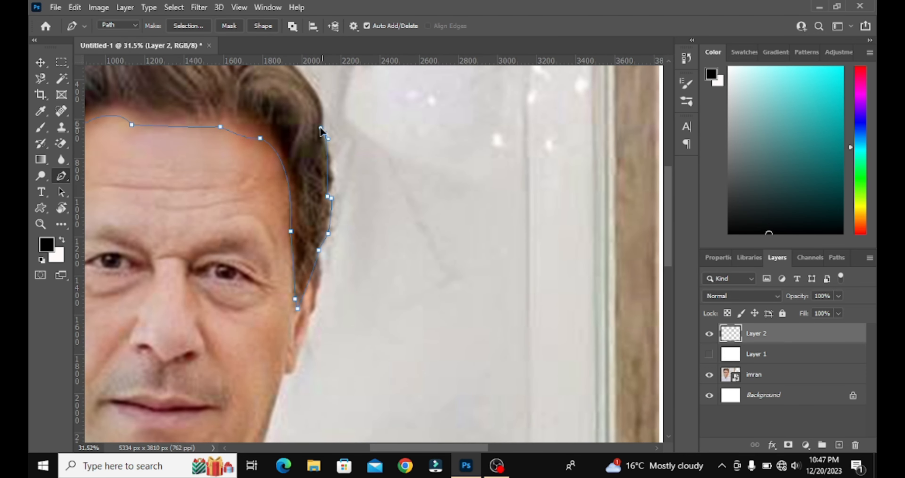
{"action": "left_click_drag", "start_coordinate": [320, 128], "coordinate": [304, 81]}
{"action": "scroll", "coordinate": [330, 139], "scroll_direction": "up", "scroll_amount": 2}
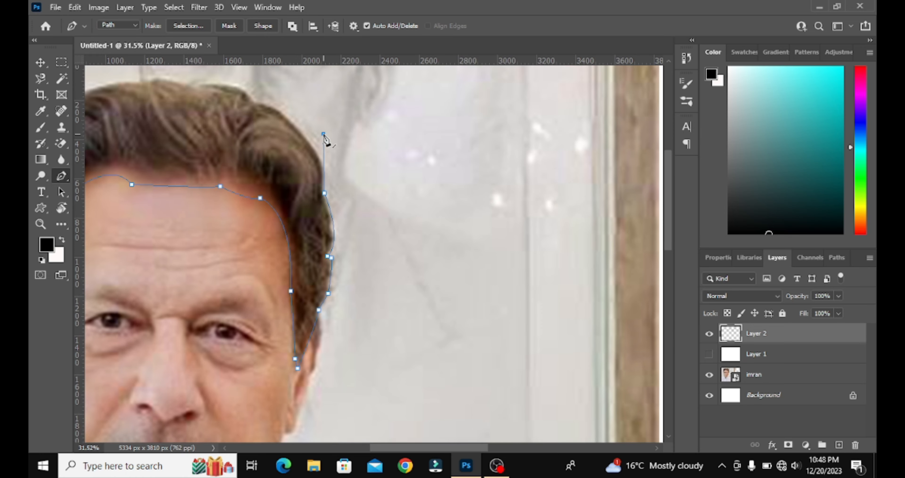
Extend the path around the upper right of the hair and over the crown
{"action": "left_click_drag", "start_coordinate": [276, 106], "coordinate": [213, 76]}
{"action": "left_click", "coordinate": [213, 76]}
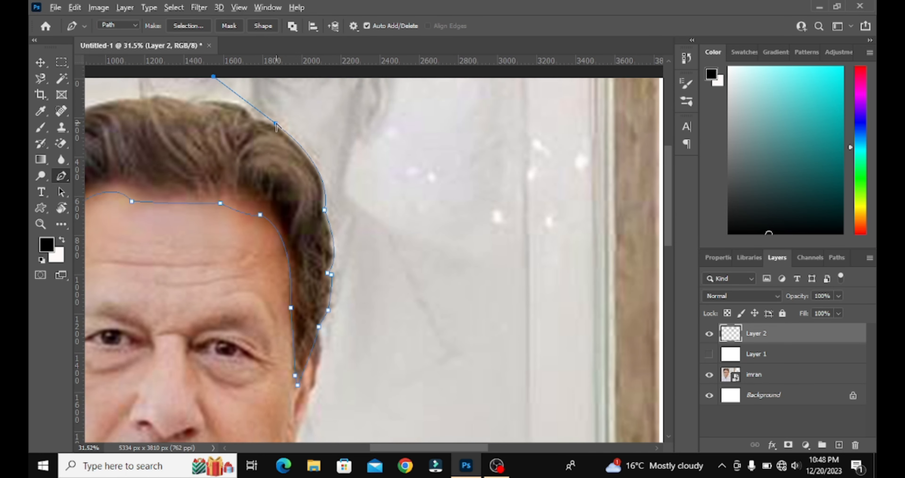
{"action": "left_click", "coordinate": [275, 124], "text": "alt"}
{"action": "scroll", "coordinate": [287, 129], "scroll_direction": "up", "scroll_amount": 1}
{"action": "left_click_drag", "start_coordinate": [255, 157], "coordinate": [172, 128]}
{"action": "left_click", "coordinate": [256, 157], "text": "alt"}
{"action": "scroll", "coordinate": [257, 157], "scroll_direction": "left", "scroll_amount": 1}
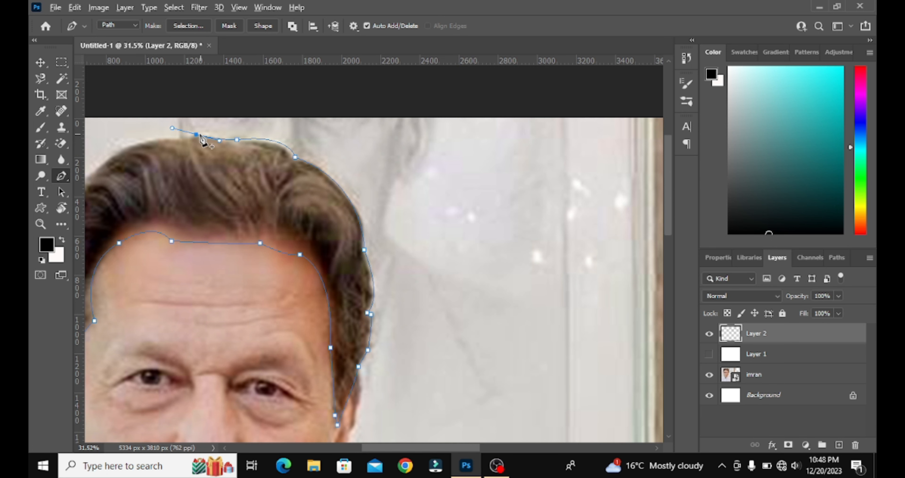
Trace the left outer edge of the hair down to the left sideburn and close the path at its starting point
{"action": "scroll", "coordinate": [202, 141], "scroll_direction": "left", "scroll_amount": 2}
{"action": "left_click_drag", "start_coordinate": [151, 208], "coordinate": [102, 289]}
{"action": "left_click", "coordinate": [151, 208], "text": "alt"}
{"action": "left_click_drag", "start_coordinate": [148, 249], "coordinate": [152, 266]}
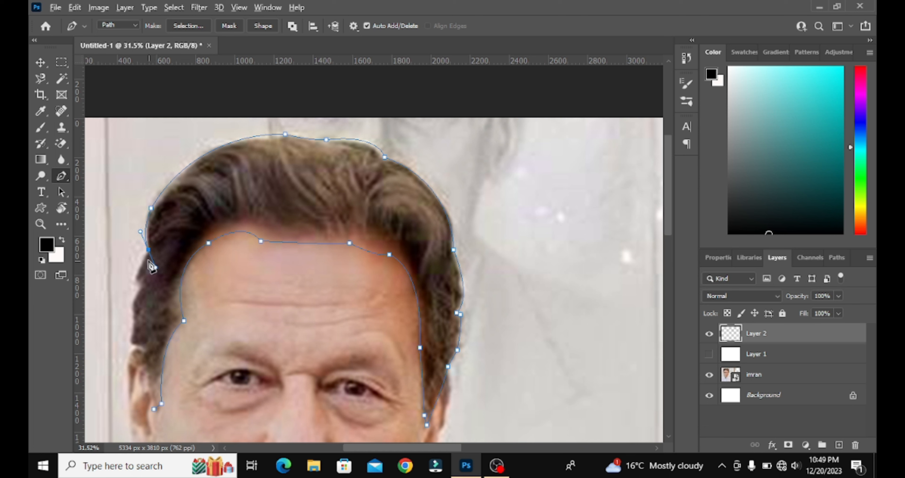
{"action": "left_click", "coordinate": [149, 252]}
{"action": "left_click", "coordinate": [136, 276]}
{"action": "left_click", "coordinate": [142, 283]}
{"action": "left_click", "coordinate": [133, 300]}
{"action": "left_click", "coordinate": [131, 338]}
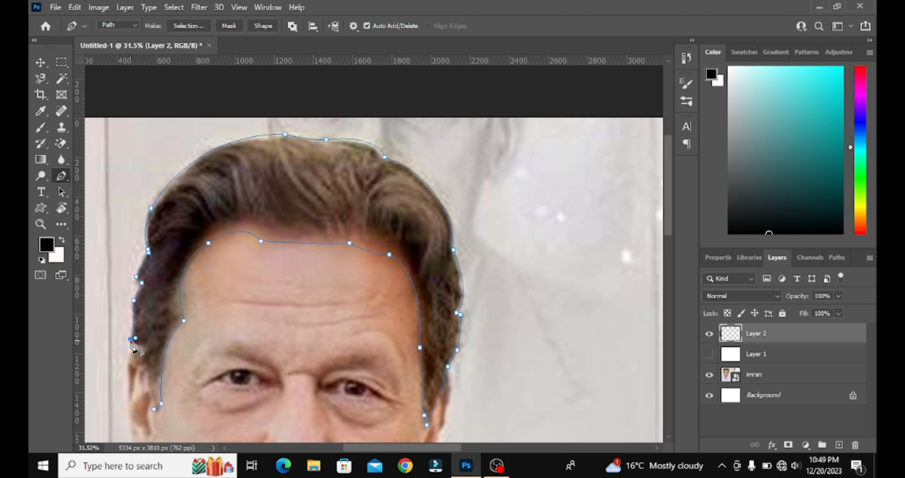
{"action": "left_click", "coordinate": [154, 408]}
Stroke the closed hair path on Layer 2 with the black Brush
{"action": "scroll", "coordinate": [154, 411], "scroll_direction": "down", "scroll_amount": 5}
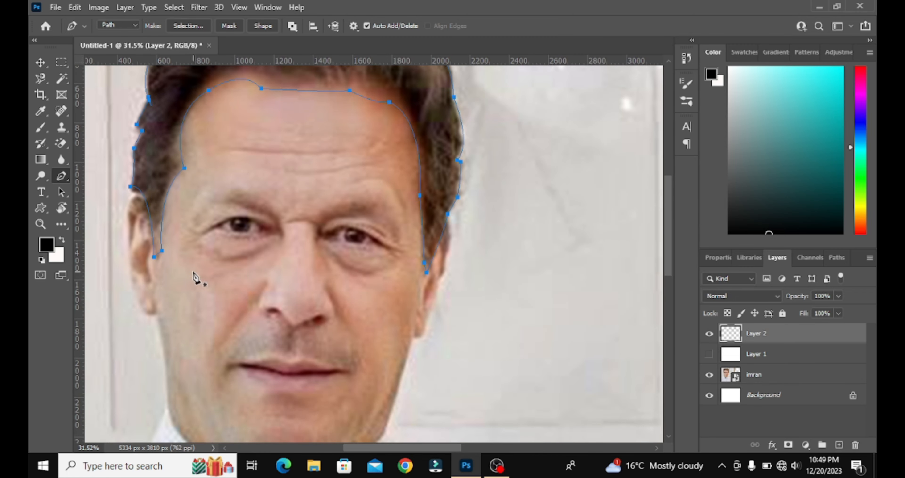
{"action": "right_click", "coordinate": [170, 130]}
{"action": "left_click", "coordinate": [211, 212]}
{"action": "left_click", "coordinate": [534, 142]}
{"action": "scroll", "coordinate": [526, 206], "scroll_direction": "up", "scroll_amount": 1}
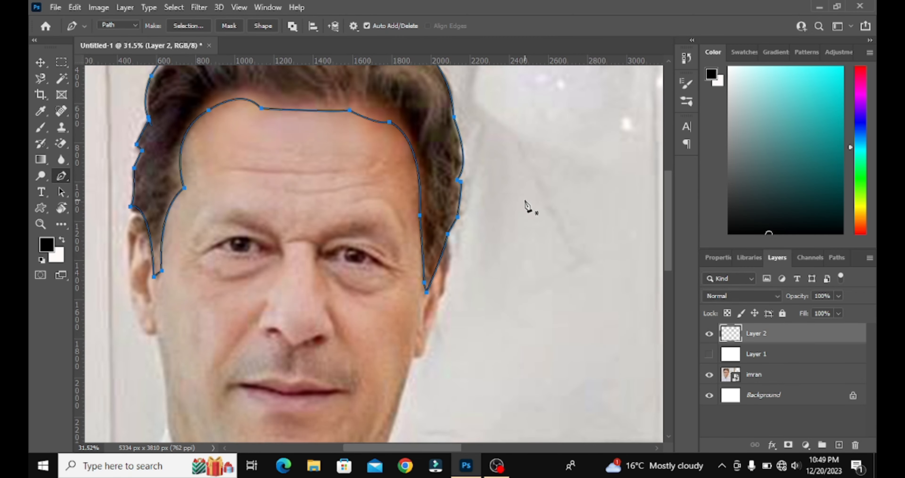
Briefly show and hide Layer 1 to check the hair outline, and dismiss the active hair path
{"action": "scroll", "coordinate": [408, 178], "scroll_direction": "up", "scroll_amount": 1}
{"action": "scroll", "coordinate": [352, 146], "scroll_direction": "down", "scroll_amount": 4}
{"action": "scroll", "coordinate": [352, 145], "scroll_direction": "up", "scroll_amount": 1}
{"action": "left_click", "coordinate": [709, 353]}
{"action": "left_click", "coordinate": [708, 353]}
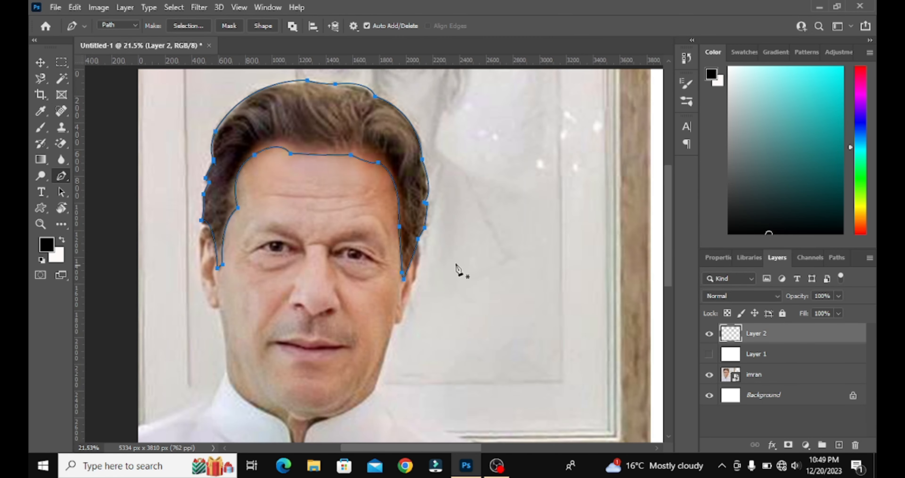
{"action": "key", "text": "Escape"}
Trace the outer contour of the portrait's left-side ear with a curved pen path from the hair down around the lobe
{"action": "scroll", "coordinate": [213, 234], "scroll_direction": "up", "scroll_amount": 3}
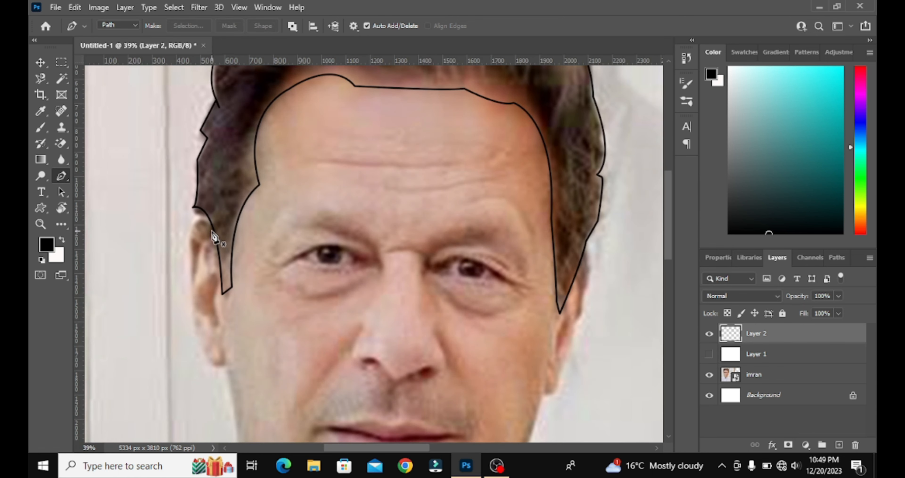
{"action": "left_click", "coordinate": [211, 222]}
{"action": "left_click_drag", "start_coordinate": [191, 290], "coordinate": [204, 392]}
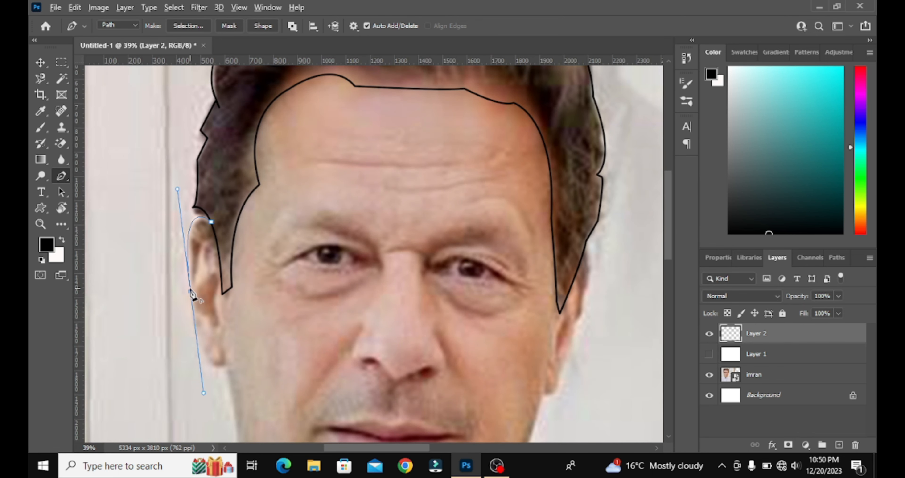
{"action": "left_click", "coordinate": [191, 328]}
{"action": "left_click", "coordinate": [215, 362]}
{"action": "left_click", "coordinate": [240, 397]}
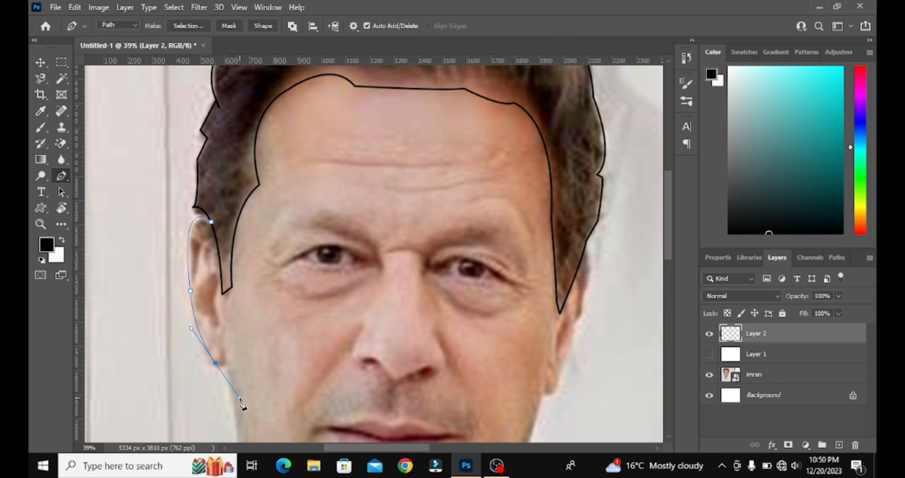
{"action": "left_click", "coordinate": [216, 362]}
{"action": "scroll", "coordinate": [239, 372], "scroll_direction": "down", "scroll_amount": 2}
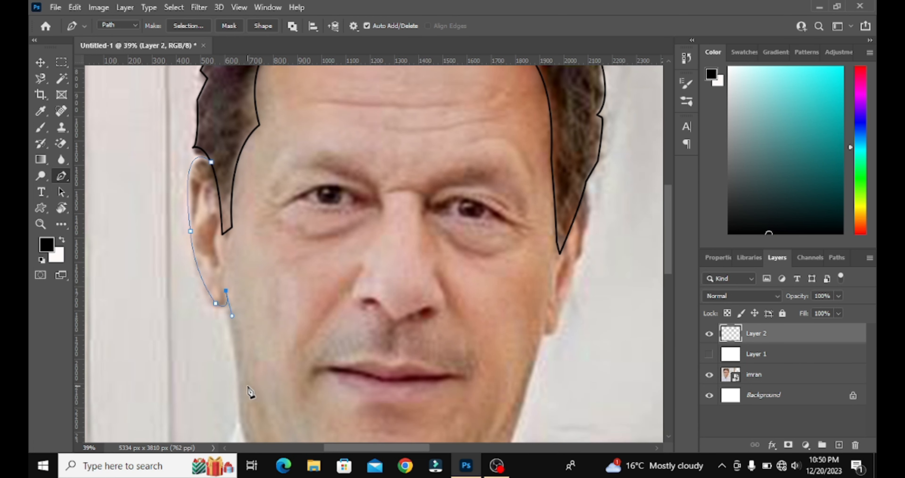
Stroke the left-side ear's outer contour with the Brush and dismiss its path
{"action": "right_click", "coordinate": [216, 272]}
{"action": "left_click", "coordinate": [251, 260]}
{"action": "left_click", "coordinate": [529, 139]}
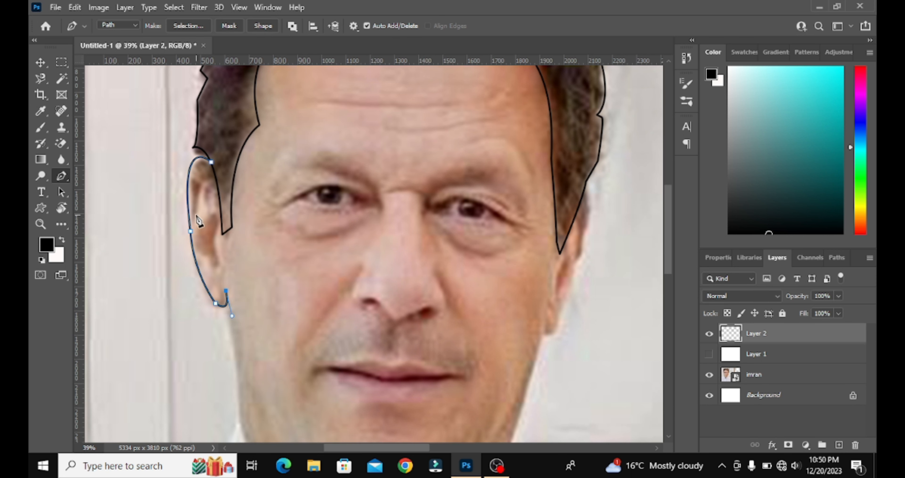
{"action": "key", "text": "Return"}
Draw a narrow closed path for the fold inside the upper left-side ear and stroke it with the Brush
{"action": "left_click", "coordinate": [194, 218]}
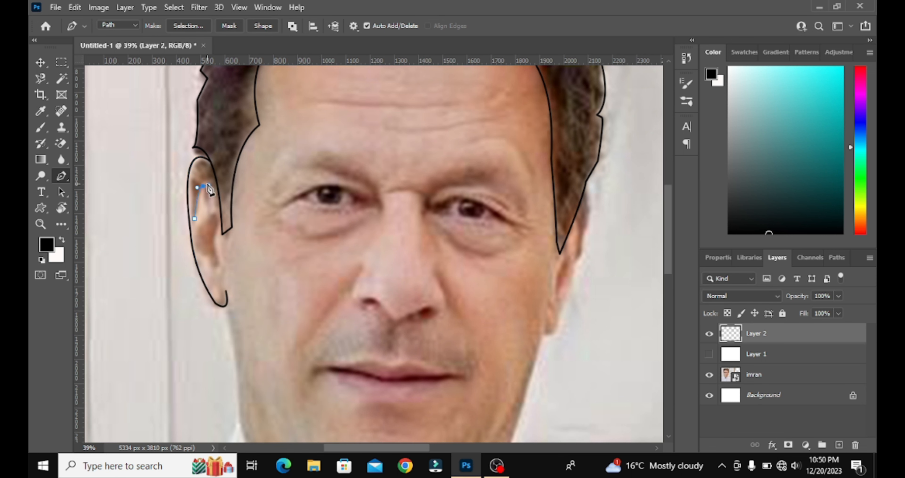
{"action": "left_click", "coordinate": [203, 186], "text": "alt"}
{"action": "left_click_drag", "start_coordinate": [194, 218], "coordinate": [199, 264]}
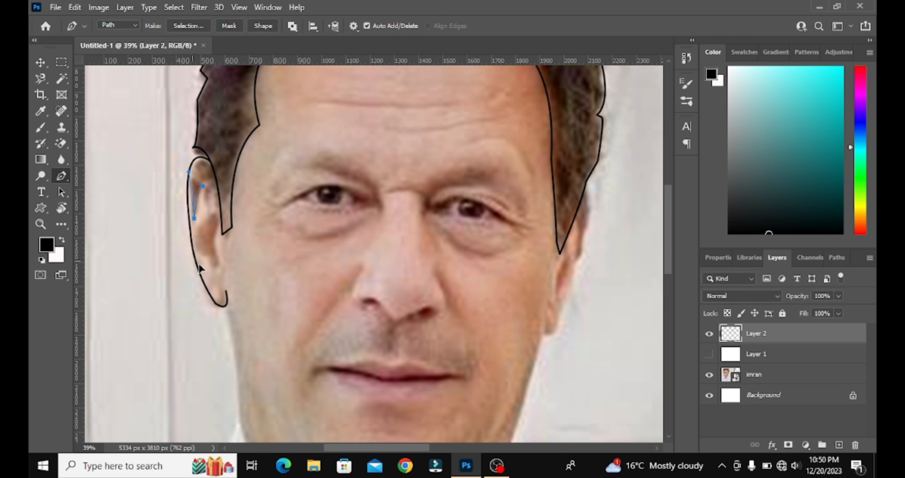
{"action": "right_click", "coordinate": [203, 230]}
{"action": "left_click", "coordinate": [228, 263]}
{"action": "key", "text": "Return"}
{"action": "key", "text": "Return"}
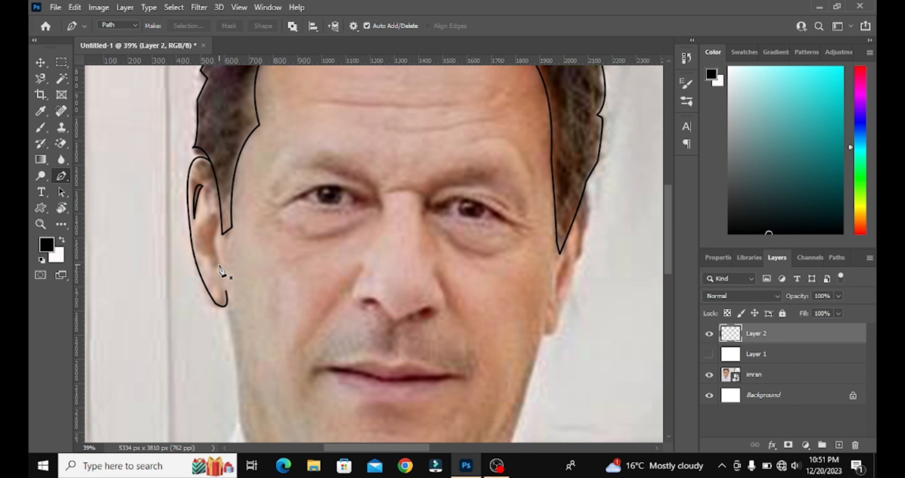
Trace the hollow in the middle of the left-side ear as a closed curved pen path
{"action": "left_click", "coordinate": [210, 261]}
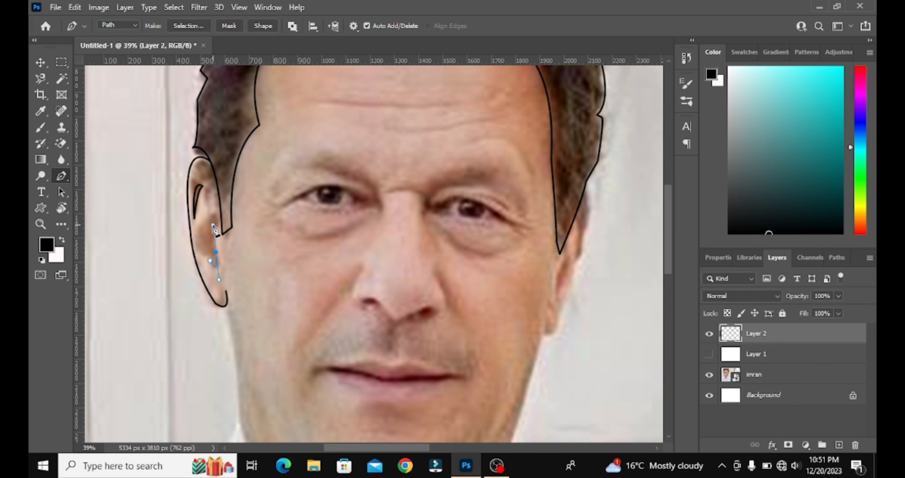
{"action": "scroll", "coordinate": [217, 271], "scroll_direction": "up", "scroll_amount": 1}
{"action": "scroll", "coordinate": [218, 273], "scroll_direction": "up", "scroll_amount": 1}
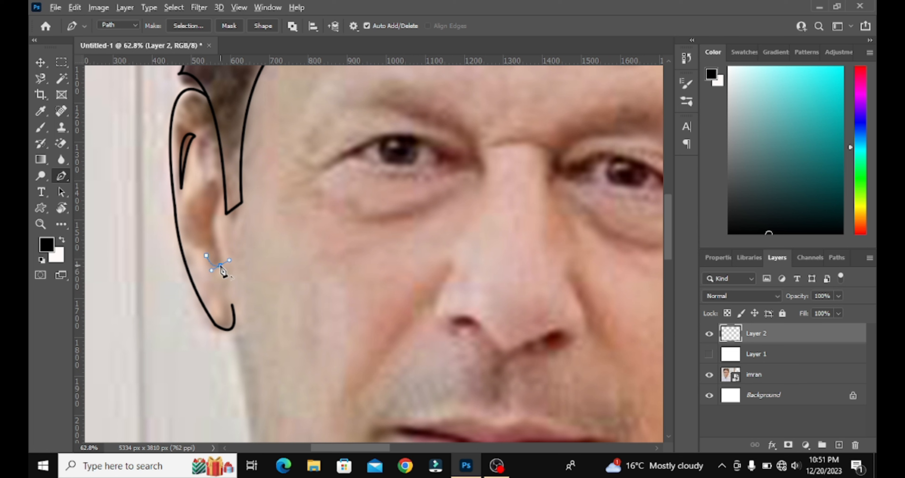
{"action": "left_click", "coordinate": [213, 220]}
{"action": "left_click_drag", "start_coordinate": [214, 183], "coordinate": [200, 183]}
{"action": "left_click", "coordinate": [213, 183], "text": "alt"}
{"action": "left_click_drag", "start_coordinate": [194, 248], "coordinate": [194, 245]}
{"action": "left_click", "coordinate": [187, 221], "text": "alt"}
{"action": "left_click", "coordinate": [207, 256]}
{"action": "left_click_drag", "start_coordinate": [224, 283], "coordinate": [212, 262]}
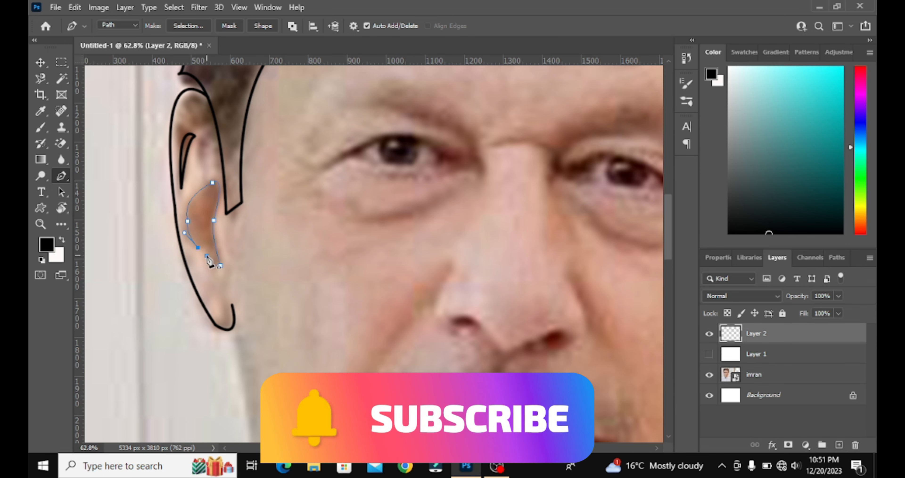
Stroke the left-side ear's hollow with the Brush and dismiss its path
{"action": "right_click", "coordinate": [203, 211]}
{"action": "left_click", "coordinate": [262, 261]}
{"action": "left_click", "coordinate": [538, 144]}
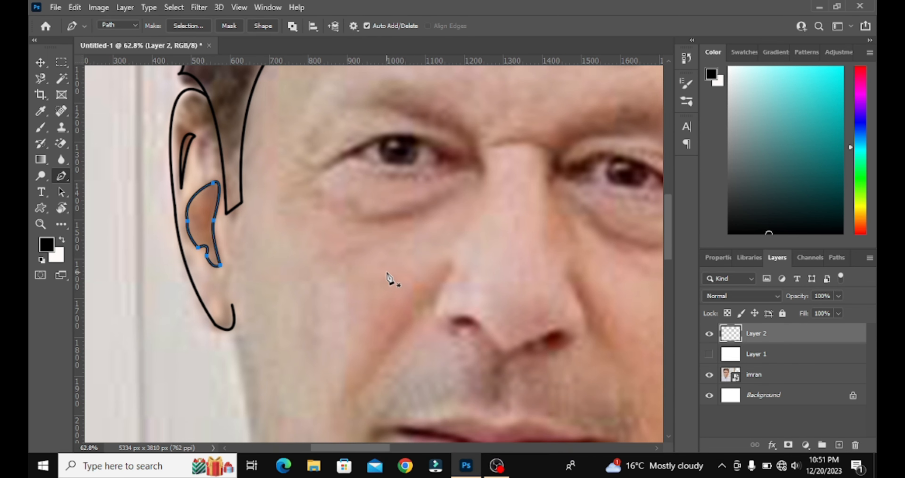
{"action": "key", "text": "Return"}
Start a pen path where the portrait's right-side ear meets the edge of the sideburn
{"action": "scroll", "coordinate": [367, 250], "scroll_direction": "down", "scroll_amount": 5}
{"action": "scroll", "coordinate": [477, 238], "scroll_direction": "up", "scroll_amount": 6}
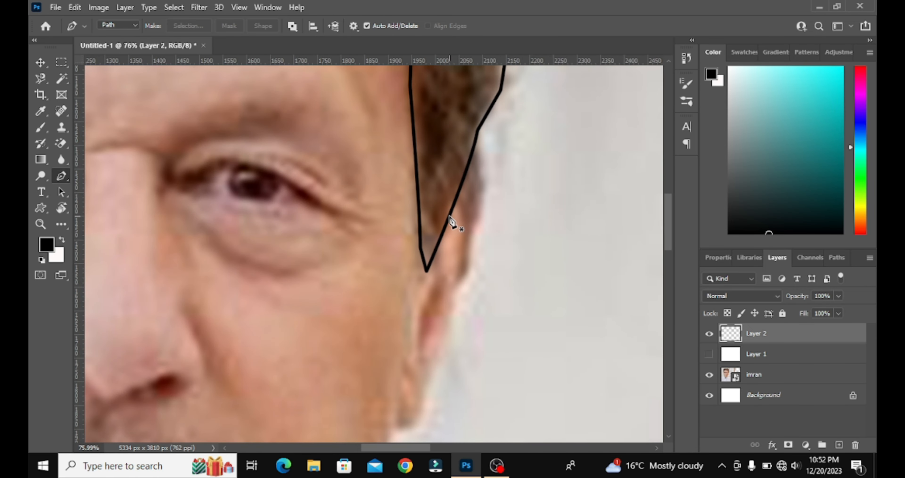
{"action": "left_click", "coordinate": [451, 214]}
{"action": "left_click_drag", "start_coordinate": [451, 313], "coordinate": [420, 401]}
{"action": "key", "text": "ctrl+z"}
{"action": "key", "text": "ctrl+z"}
{"action": "key", "text": "ctrl+z"}
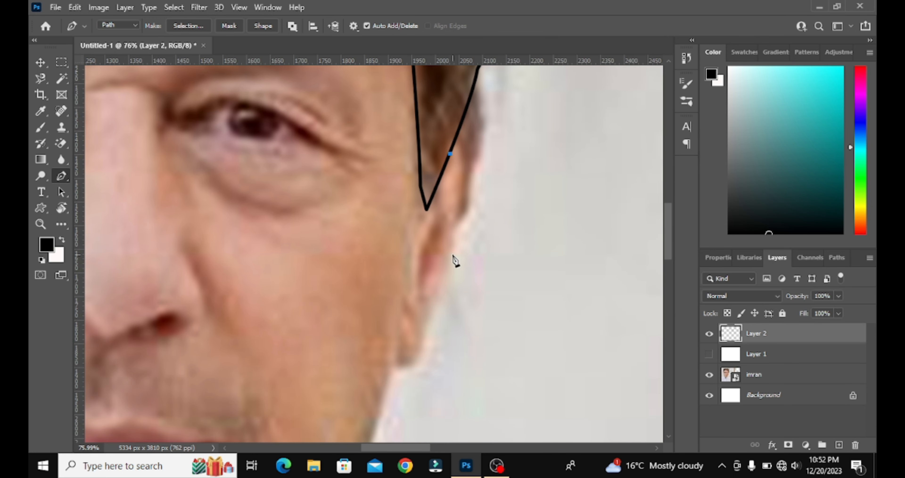
Trace the right-side ear's outer contour down along its edge and around the lobe to the jaw
{"action": "left_click_drag", "start_coordinate": [453, 252], "coordinate": [426, 396]}
{"action": "left_click_drag", "start_coordinate": [426, 395], "coordinate": [421, 395]}
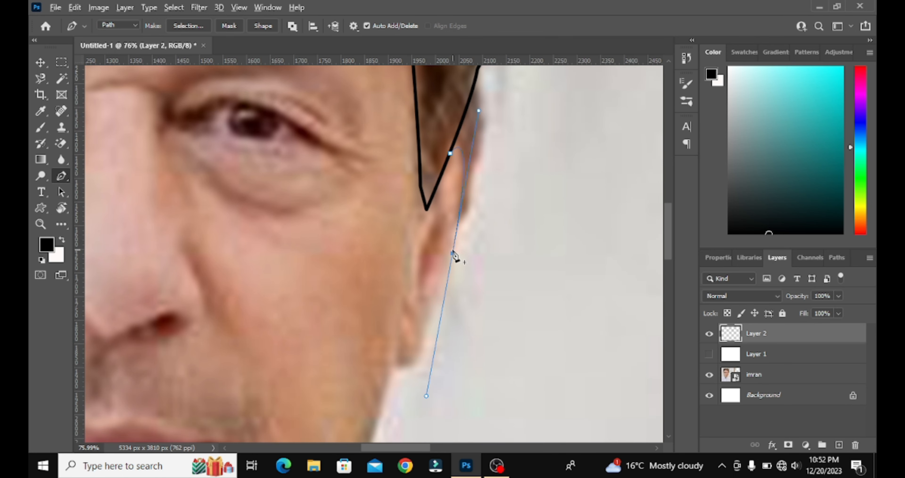
{"action": "key", "text": "ctrl+z"}
{"action": "left_click_drag", "start_coordinate": [417, 356], "coordinate": [405, 384]}
{"action": "left_click", "coordinate": [417, 356], "text": "alt"}
{"action": "left_click_drag", "start_coordinate": [400, 329], "coordinate": [403, 268]}
{"action": "left_click", "coordinate": [399, 329], "text": "alt"}
Stroke the right-side ear's outer contour with the Brush and dismiss its path
{"action": "right_click", "coordinate": [410, 322]}
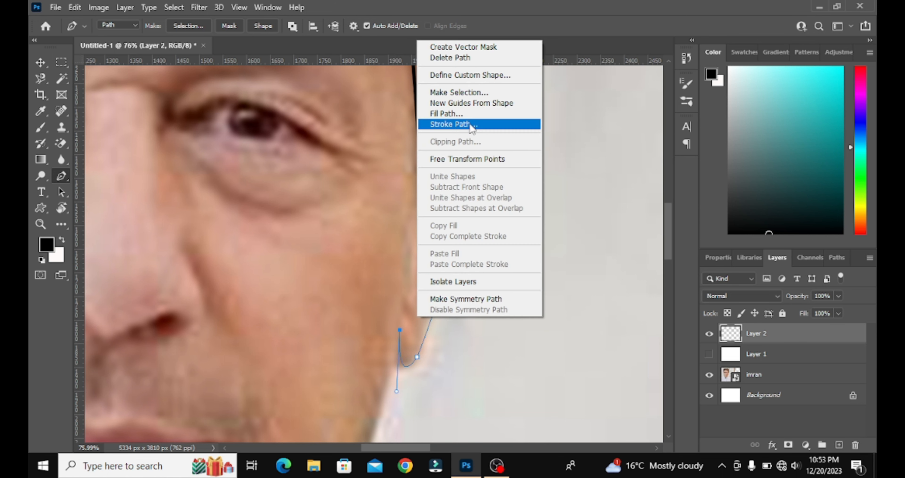
{"action": "left_click", "coordinate": [465, 125]}
{"action": "left_click", "coordinate": [529, 137]}
{"action": "key", "text": "Return"}
Draw a closed leaf-shaped path around the hollow inside the right-side ear and stroke it with the Brush, leaving Simulate Pressure off
{"action": "left_click", "coordinate": [423, 250]}
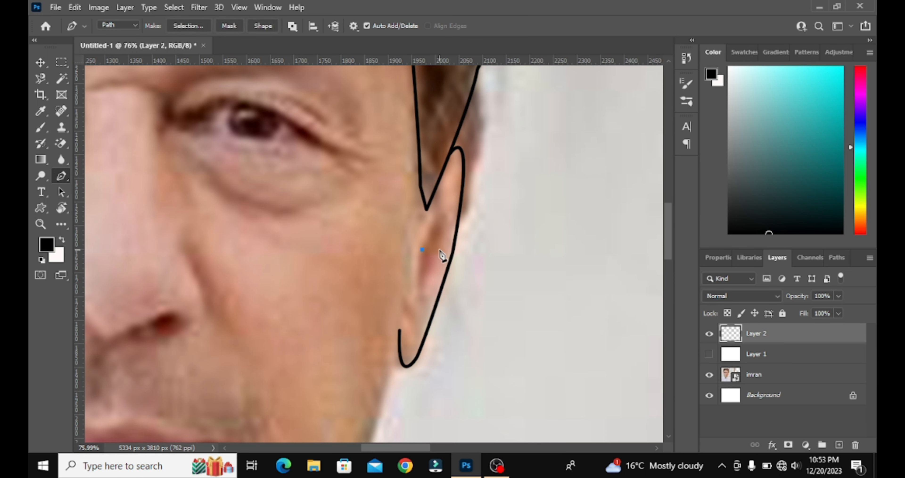
{"action": "left_click_drag", "start_coordinate": [439, 249], "coordinate": [403, 302]}
{"action": "left_click", "coordinate": [439, 248], "text": "alt"}
{"action": "left_click", "coordinate": [423, 249]}
{"action": "right_click", "coordinate": [425, 252]}
{"action": "left_click", "coordinate": [443, 260]}
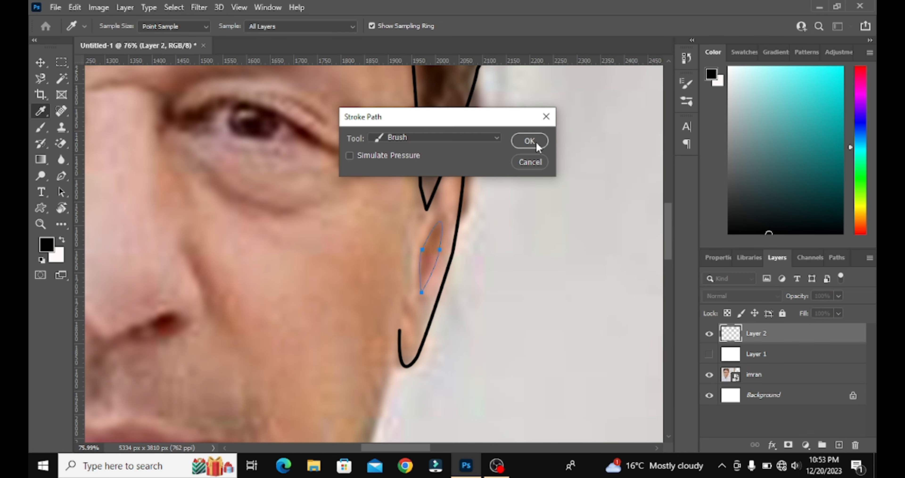
{"action": "left_click", "coordinate": [530, 141]}
{"action": "scroll", "coordinate": [406, 277], "scroll_direction": "down", "scroll_amount": 2}
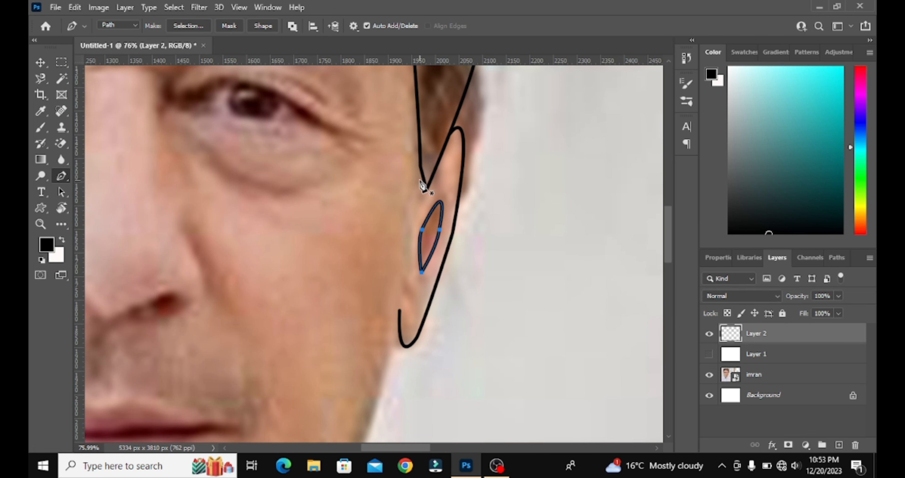
{"action": "key", "text": "Return"}
{"action": "scroll", "coordinate": [400, 227], "scroll_direction": "down", "scroll_amount": 4}
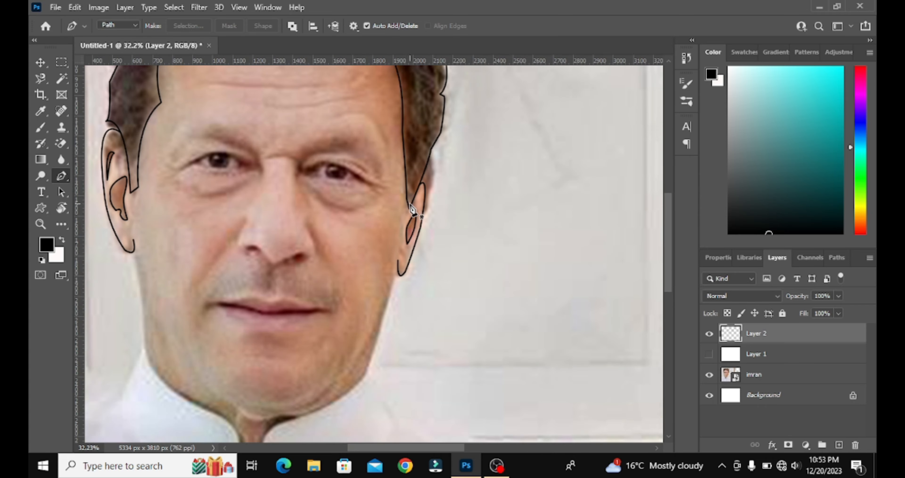
Start a face-outline path at the tip of the right-side sideburn and curve it down the cheek to the jaw
{"action": "scroll", "coordinate": [411, 209], "scroll_direction": "up", "scroll_amount": 3}
{"action": "left_click", "coordinate": [467, 208]}
{"action": "scroll", "coordinate": [431, 387], "scroll_direction": "down", "scroll_amount": 2}
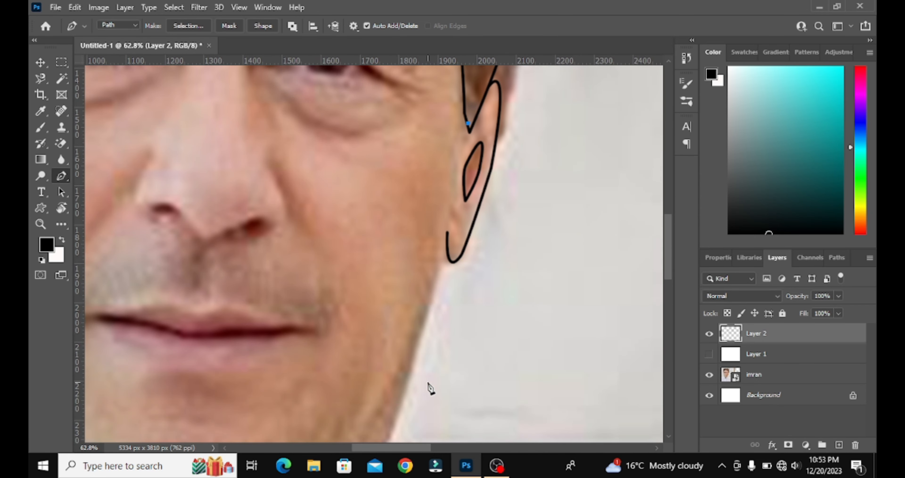
{"action": "scroll", "coordinate": [382, 412], "scroll_direction": "down", "scroll_amount": 5}
{"action": "left_click_drag", "start_coordinate": [379, 281], "coordinate": [322, 370]}
{"action": "left_click", "coordinate": [380, 281], "text": "alt"}
{"action": "scroll", "coordinate": [380, 279], "scroll_direction": "down", "scroll_amount": 3}
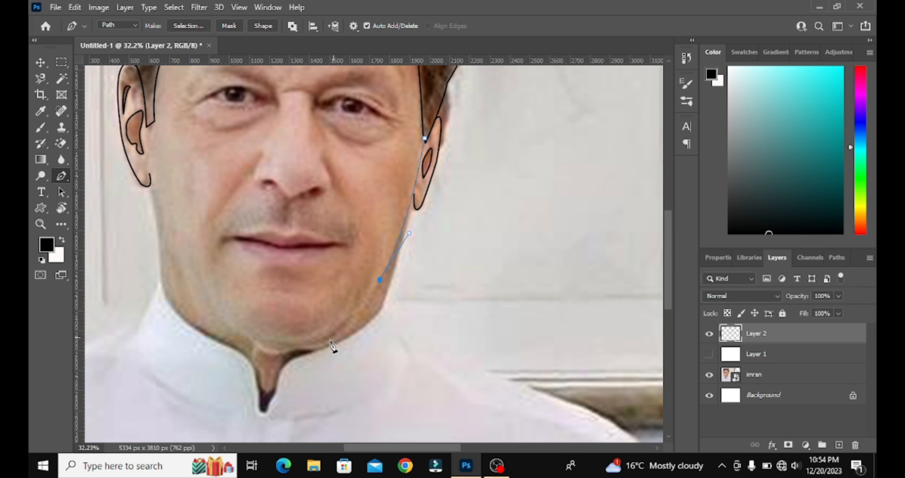
{"action": "left_click_drag", "start_coordinate": [225, 315], "coordinate": [165, 261]}
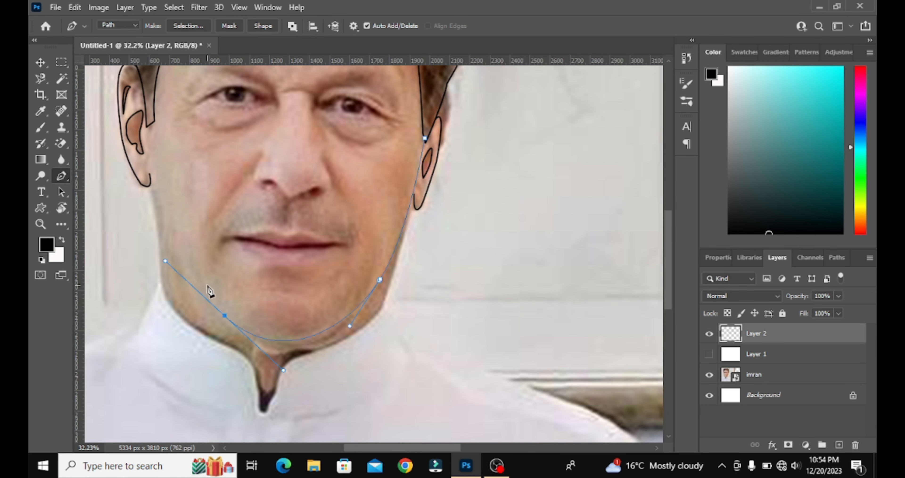
{"action": "left_click", "coordinate": [225, 315], "text": "alt"}
{"action": "scroll", "coordinate": [147, 123], "scroll_direction": "up", "scroll_amount": 5}
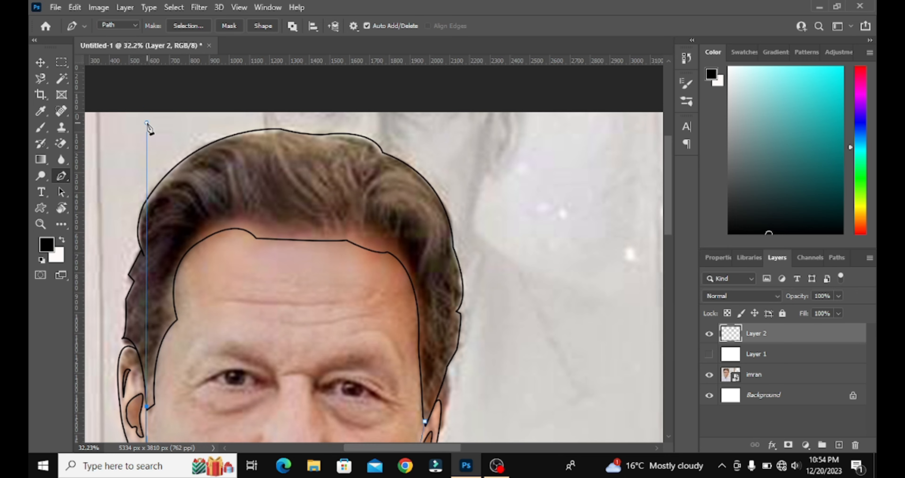
{"action": "scroll", "coordinate": [146, 121], "scroll_direction": "down", "scroll_amount": 2}
{"action": "left_click_drag", "start_coordinate": [148, 298], "coordinate": [140, 196]}
{"action": "key", "text": "ctrl+z"}
{"action": "scroll", "coordinate": [165, 263], "scroll_direction": "down", "scroll_amount": 6}
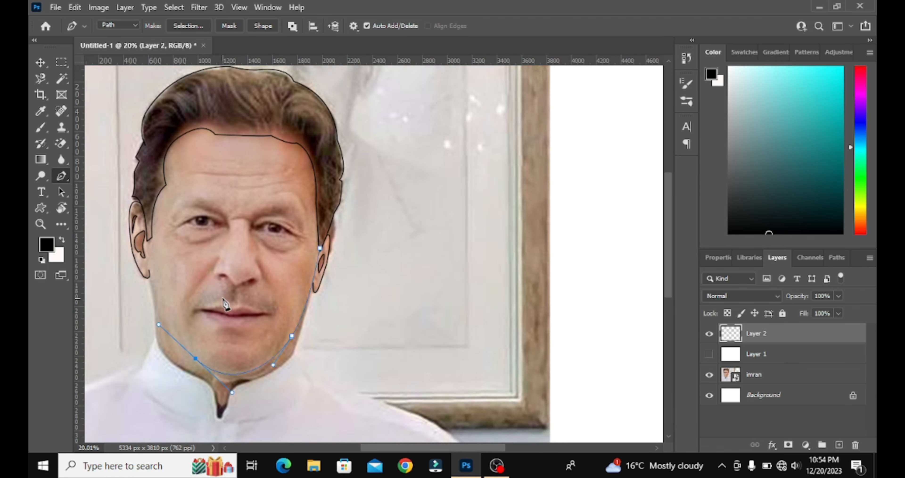
{"action": "key", "text": "ctrl+z"}
Continue the face outline around the chin and up to the left-side sideburn, and stroke it with the Brush
{"action": "scroll", "coordinate": [182, 292], "scroll_direction": "up", "scroll_amount": 4}
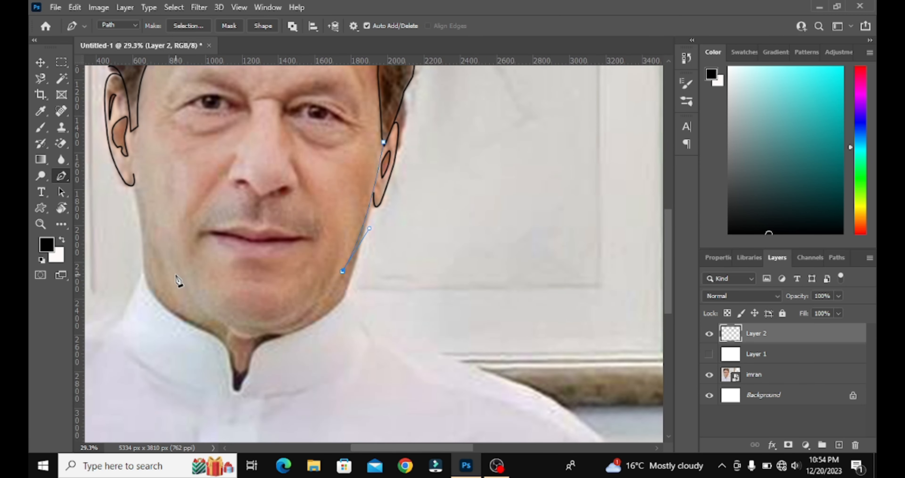
{"action": "left_click_drag", "start_coordinate": [173, 271], "coordinate": [121, 173]}
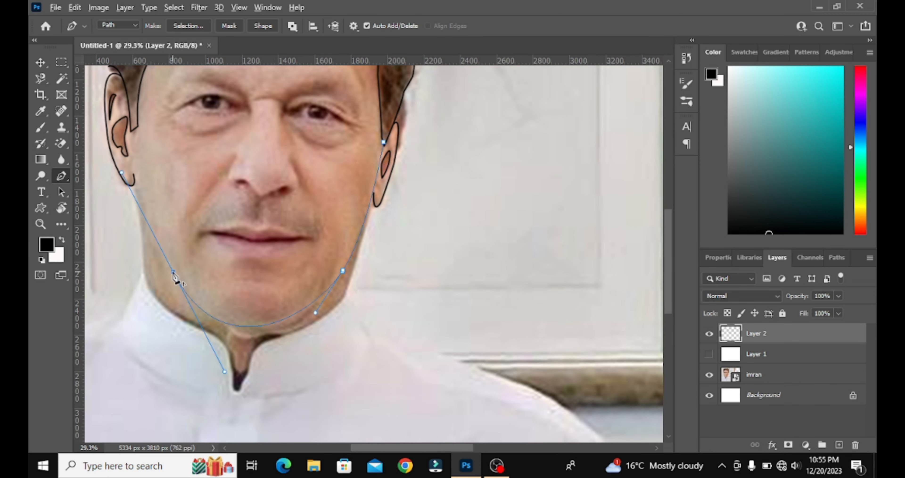
{"action": "left_click", "coordinate": [174, 272], "text": "alt"}
{"action": "left_click_drag", "start_coordinate": [131, 129], "coordinate": [124, 90]}
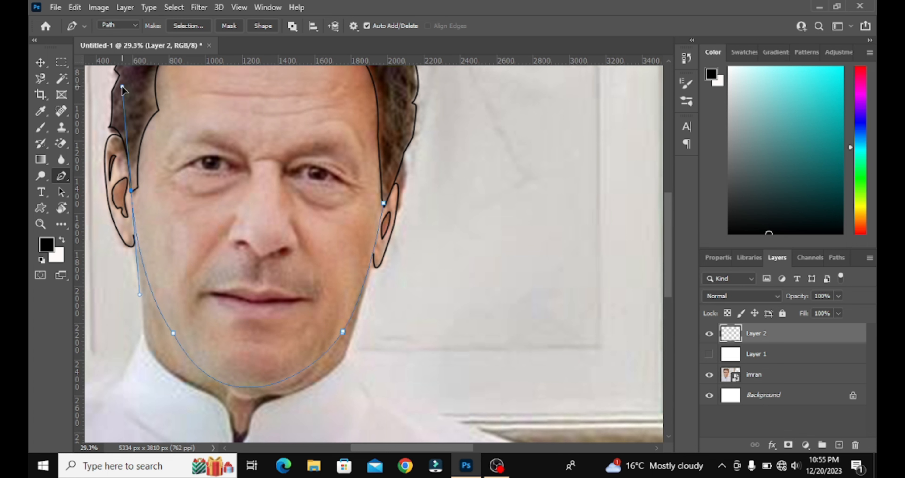
{"action": "left_click", "coordinate": [131, 190], "text": "alt"}
{"action": "right_click", "coordinate": [206, 273]}
{"action": "left_click", "coordinate": [233, 251]}
{"action": "left_click", "coordinate": [522, 145]}
Show the white Layer 1 to check the line art, hide it again and dismiss the face-outline path
{"action": "left_click", "coordinate": [710, 354]}
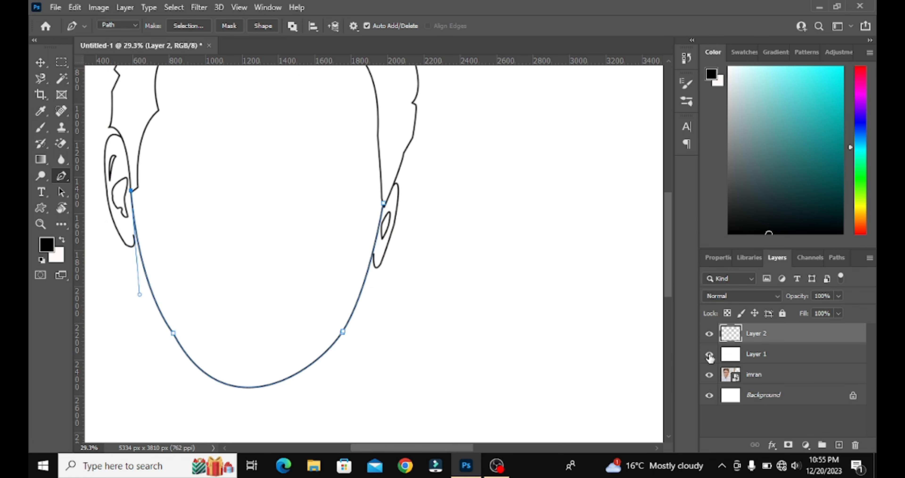
{"action": "scroll", "coordinate": [369, 279], "scroll_direction": "up", "scroll_amount": 3}
{"action": "scroll", "coordinate": [316, 268], "scroll_direction": "down", "scroll_amount": 5}
{"action": "left_click", "coordinate": [709, 354]}
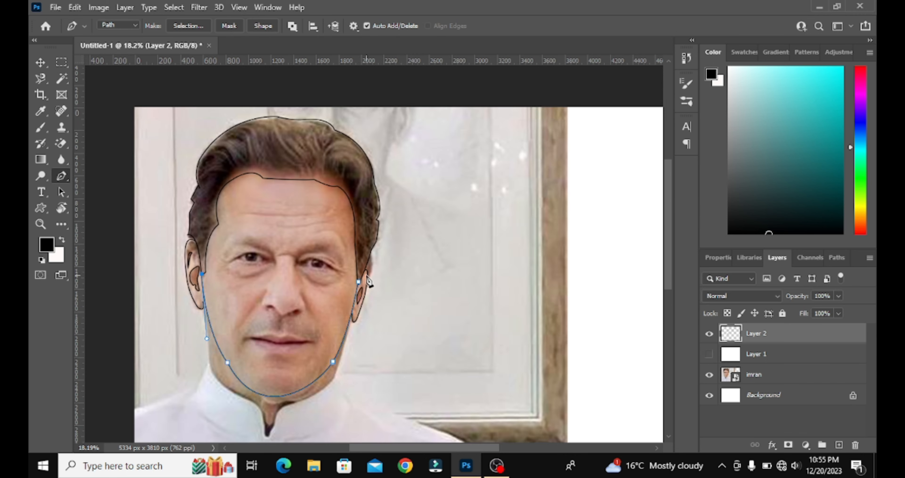
{"action": "key", "text": "Return"}
Draw a closed almond-shaped path around the left-side eye and stroke it with the Brush, leaving Simulate Pressure off
{"action": "scroll", "coordinate": [298, 269], "scroll_direction": "up", "scroll_amount": 6}
{"action": "scroll", "coordinate": [162, 306], "scroll_direction": "up", "scroll_amount": 3}
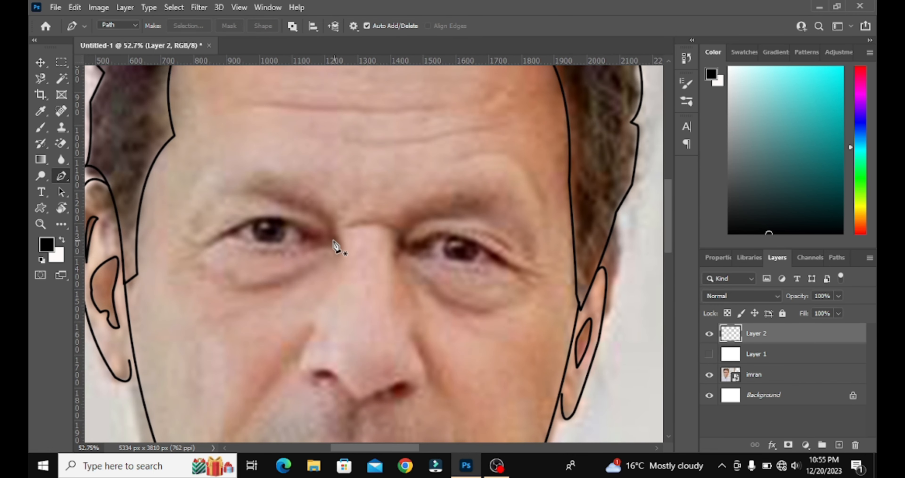
{"action": "left_click", "coordinate": [219, 238]}
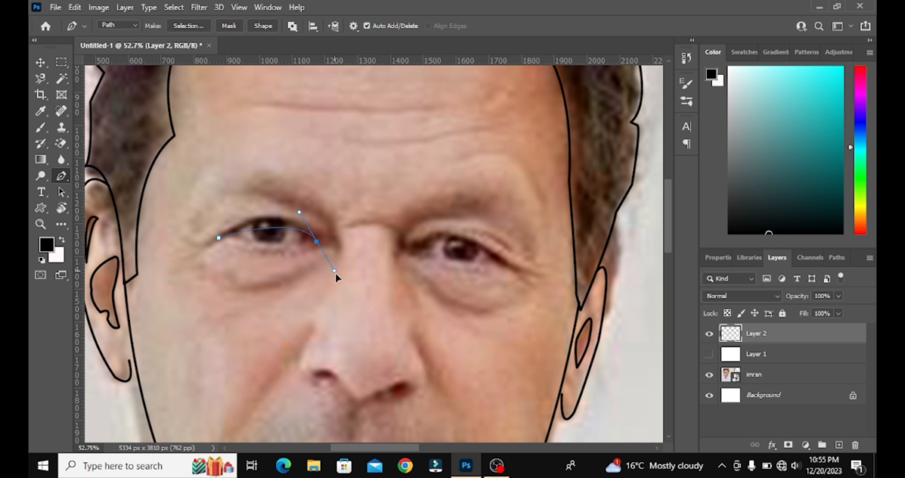
{"action": "left_click_drag", "start_coordinate": [335, 270], "coordinate": [348, 294]}
{"action": "left_click", "coordinate": [318, 243]}
{"action": "left_click_drag", "start_coordinate": [219, 237], "coordinate": [160, 215]}
{"action": "right_click", "coordinate": [258, 240]}
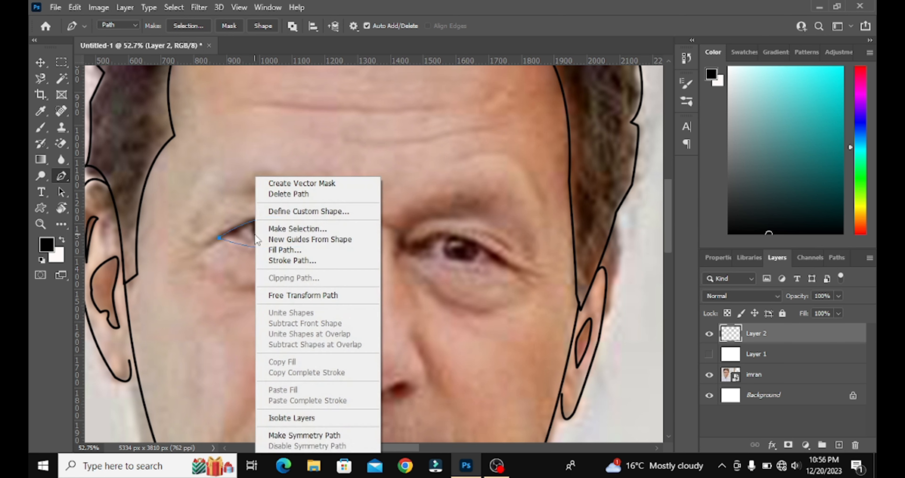
{"action": "left_click", "coordinate": [284, 259]}
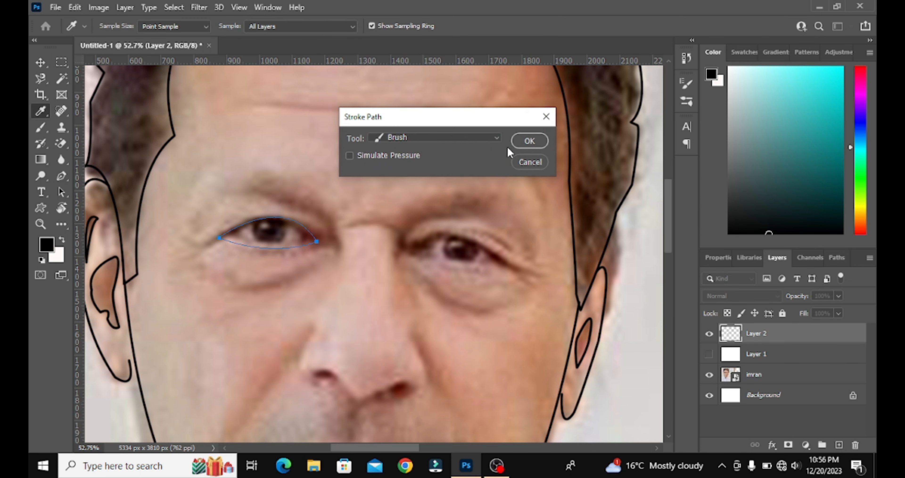
{"action": "left_click", "coordinate": [527, 140]}
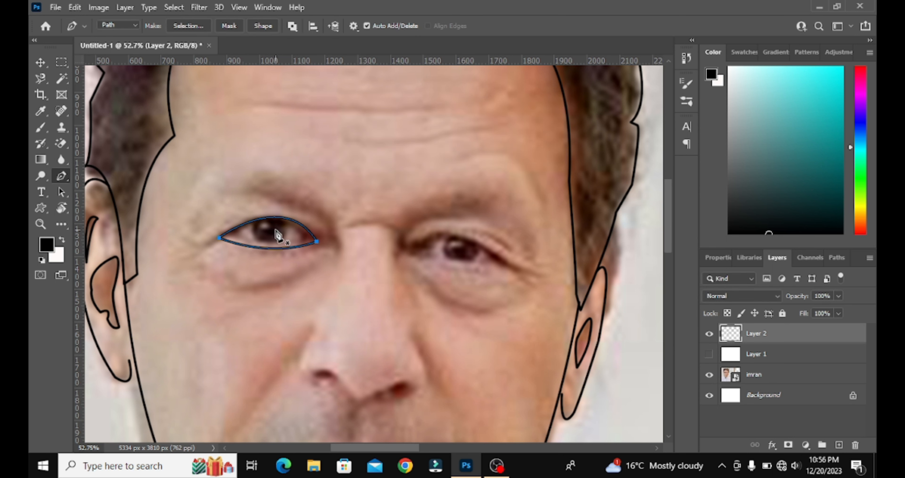
{"action": "key", "text": "Return"}
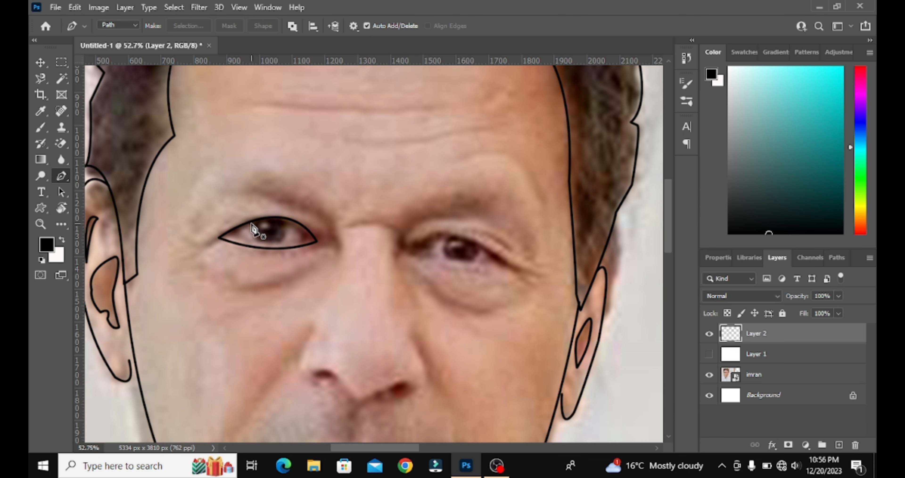
{"action": "left_click", "coordinate": [214, 206]}
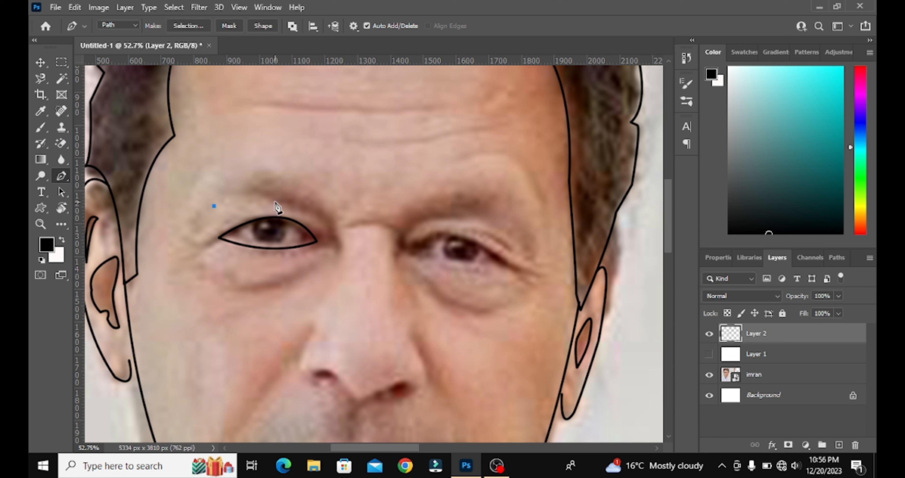
{"action": "left_click_drag", "start_coordinate": [276, 201], "coordinate": [302, 220]}
{"action": "left_click_drag", "start_coordinate": [275, 203], "coordinate": [306, 219]}
{"action": "key", "text": "ctrl+z"}
{"action": "key", "text": "ctrl+z"}
{"action": "key", "text": "ctrl+z"}
{"action": "key", "text": "Return"}
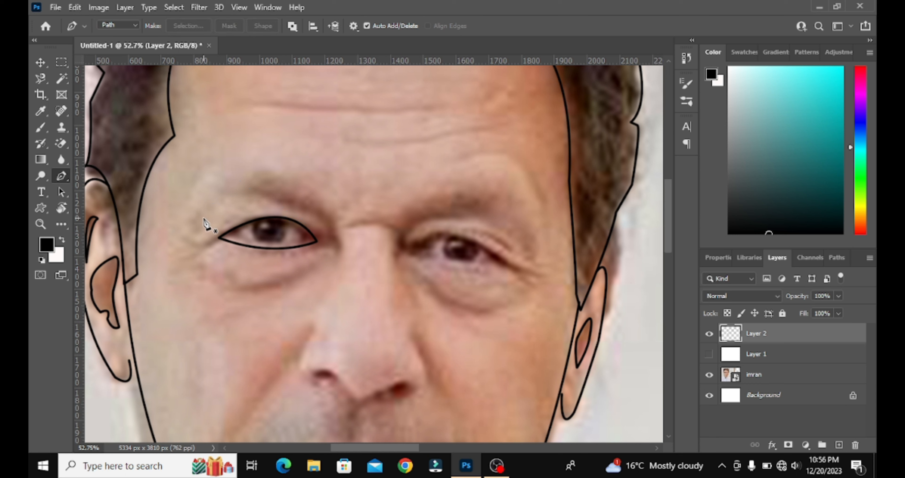
Draw a closed arched path around the left-side eyebrow, curving along its lower edge and back over its peak
{"action": "left_click", "coordinate": [203, 217]}
{"action": "left_click_drag", "start_coordinate": [267, 199], "coordinate": [298, 220]}
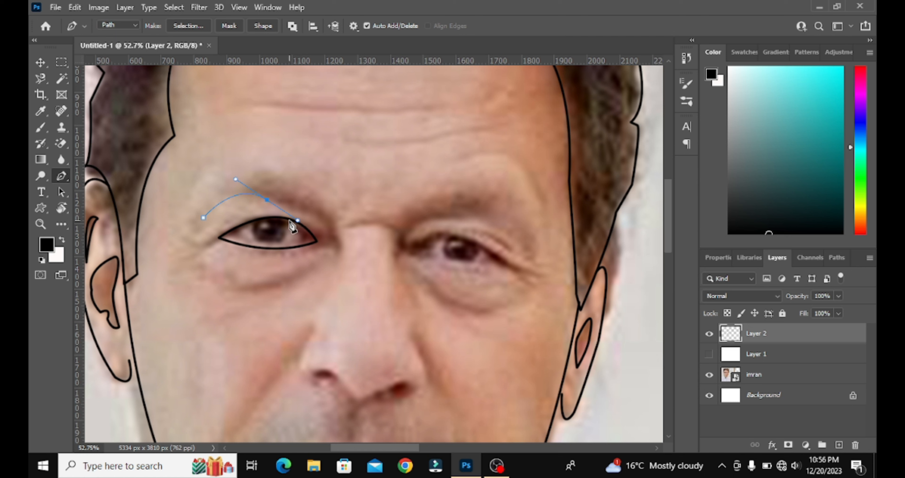
{"action": "left_click", "coordinate": [268, 200], "text": "alt"}
{"action": "left_click", "coordinate": [311, 218], "text": "alt"}
{"action": "left_click_drag", "start_coordinate": [260, 171], "coordinate": [172, 132]}
{"action": "left_click_drag", "start_coordinate": [175, 128], "coordinate": [174, 124]}
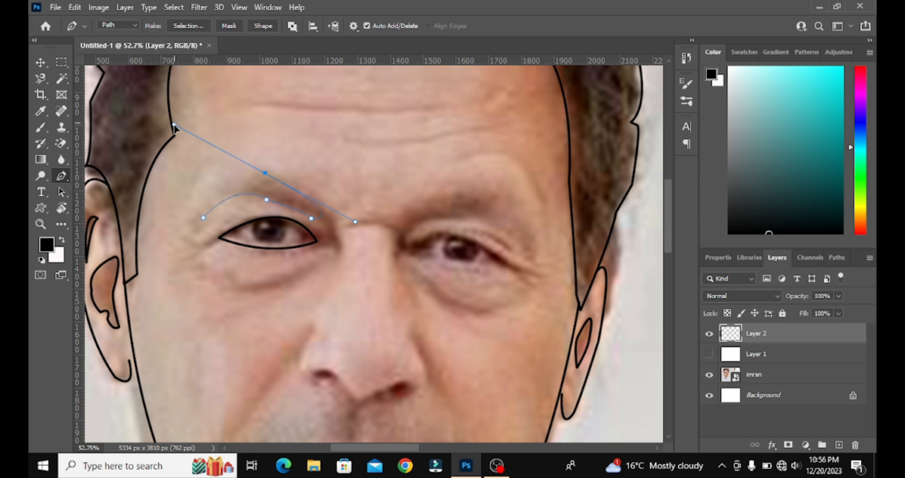
{"action": "left_click", "coordinate": [265, 172], "text": "alt"}
{"action": "left_click_drag", "start_coordinate": [203, 236], "coordinate": [212, 254]}
Stroke the left-side eyebrow path with the Brush, leaving Simulate Pressure off, and dismiss the path
{"action": "right_click", "coordinate": [257, 178]}
{"action": "left_click", "coordinate": [281, 263]}
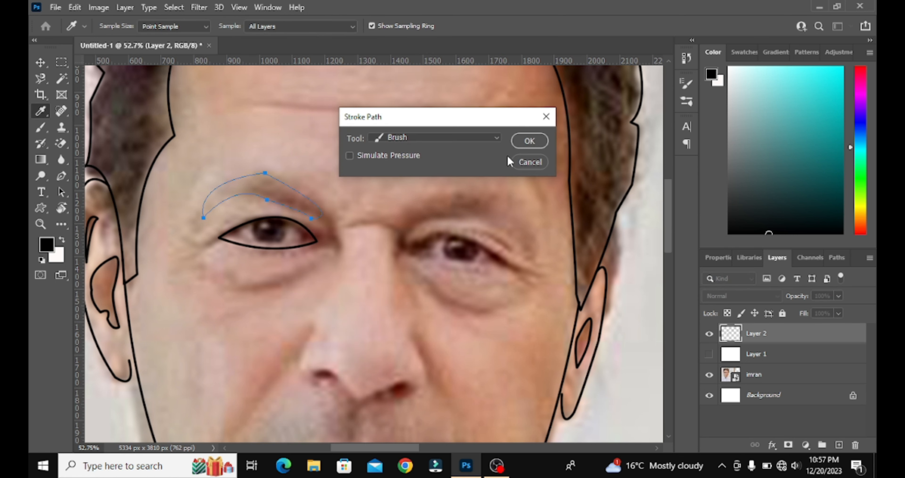
{"action": "left_click", "coordinate": [530, 141]}
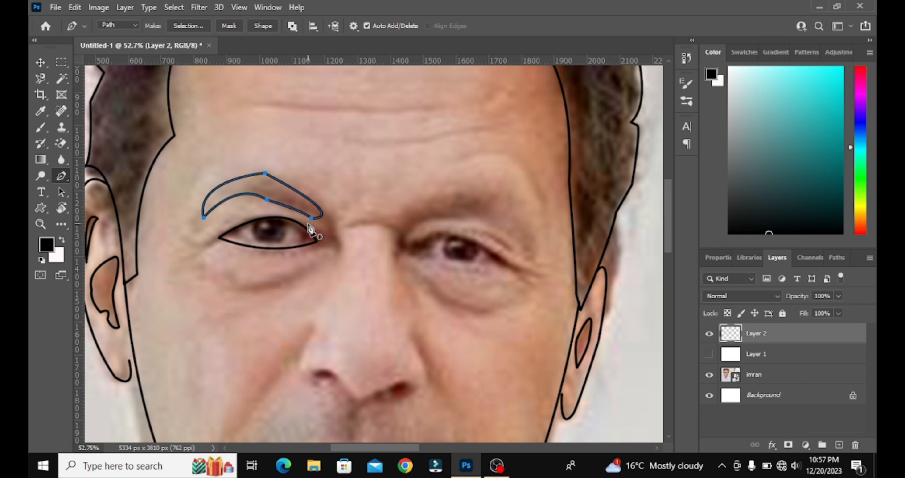
{"action": "scroll", "coordinate": [457, 228], "scroll_direction": "right", "scroll_amount": 2}
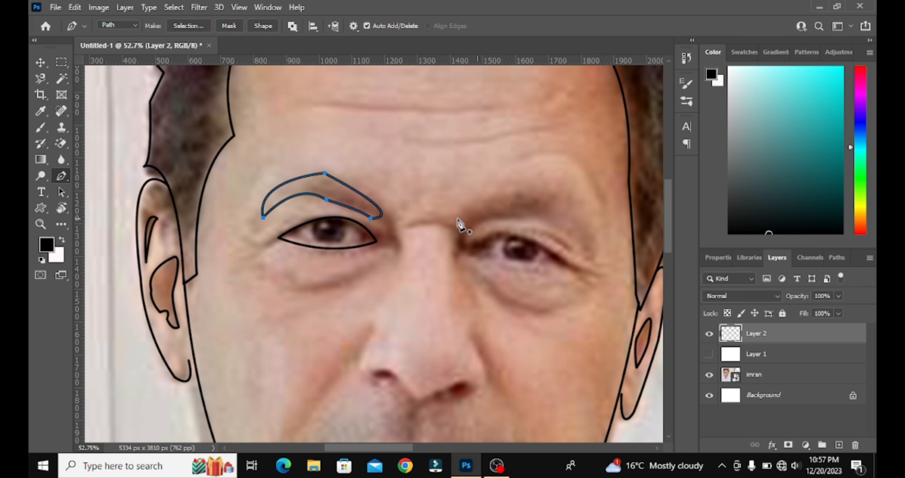
{"action": "scroll", "coordinate": [461, 225], "scroll_direction": "right", "scroll_amount": 1}
{"action": "key", "text": "Return"}
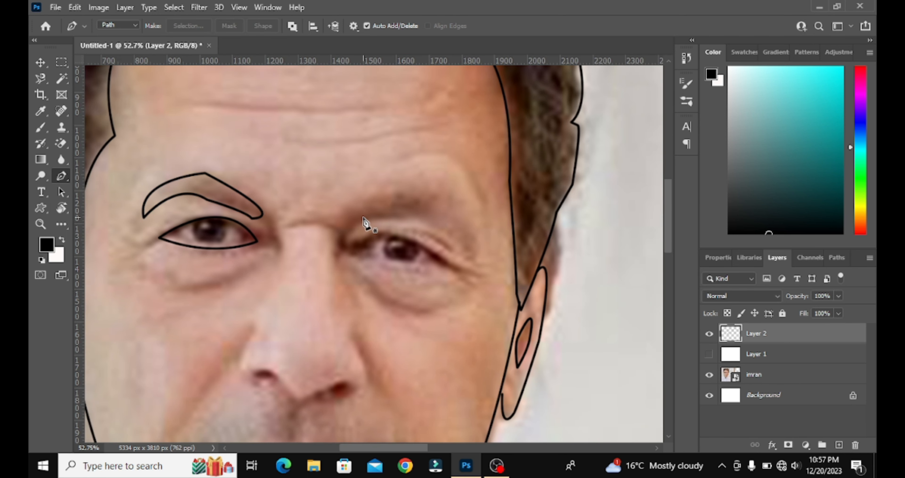
Draw a closed crescent-shaped path around the right-side eyebrow and stroke it with the Brush
{"action": "left_click", "coordinate": [363, 217]}
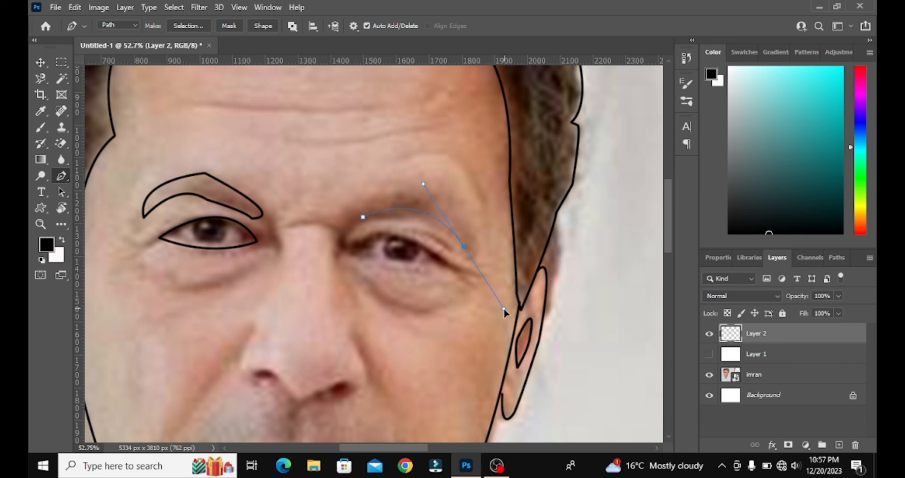
{"action": "left_click_drag", "start_coordinate": [503, 309], "coordinate": [498, 311]}
{"action": "left_click_drag", "start_coordinate": [357, 219], "coordinate": [290, 298]}
{"action": "key", "text": "ctrl+z"}
{"action": "left_click_drag", "start_coordinate": [427, 195], "coordinate": [397, 186]}
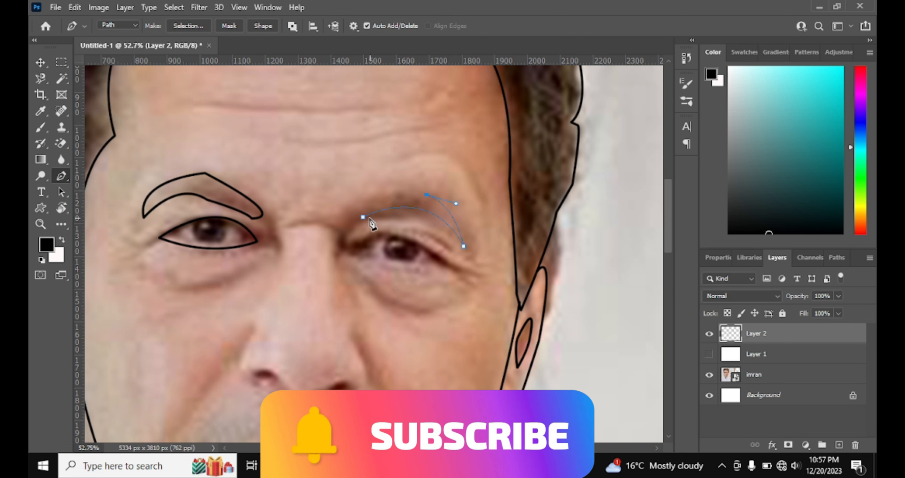
{"action": "left_click_drag", "start_coordinate": [363, 217], "coordinate": [353, 254]}
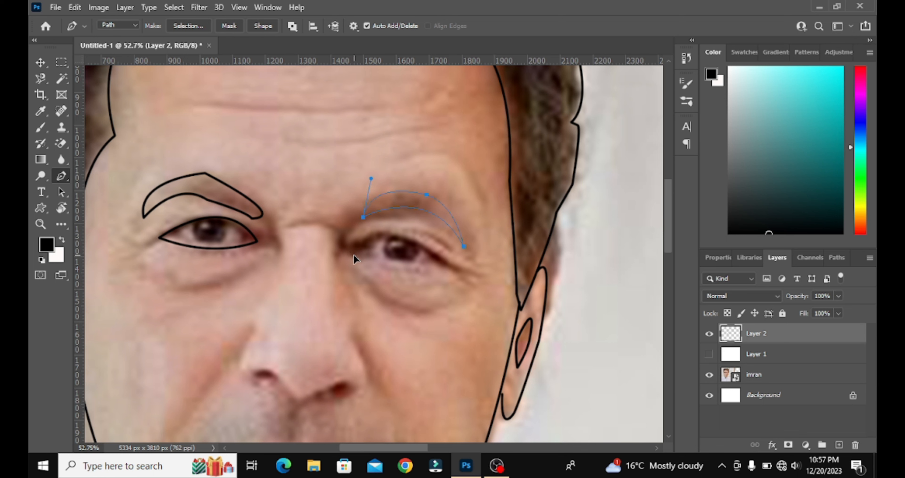
{"action": "right_click", "coordinate": [399, 159]}
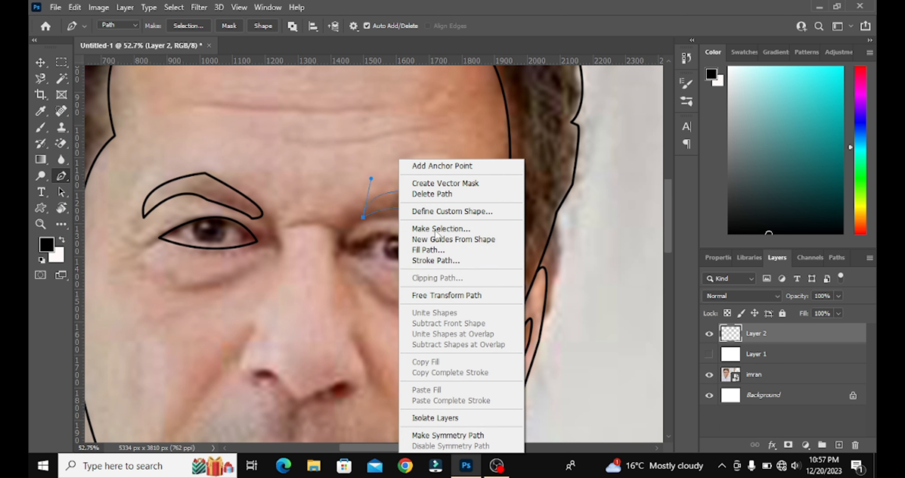
{"action": "left_click", "coordinate": [436, 260]}
{"action": "left_click", "coordinate": [531, 140]}
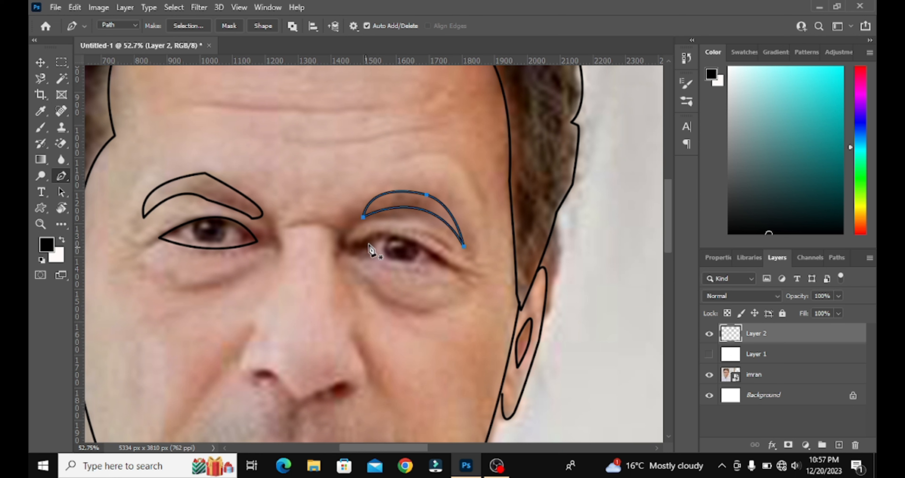
Draw a closed almond-shaped path around the right-side eye, stroke it with the Brush and dismiss the path
{"action": "left_click", "coordinate": [355, 245]}
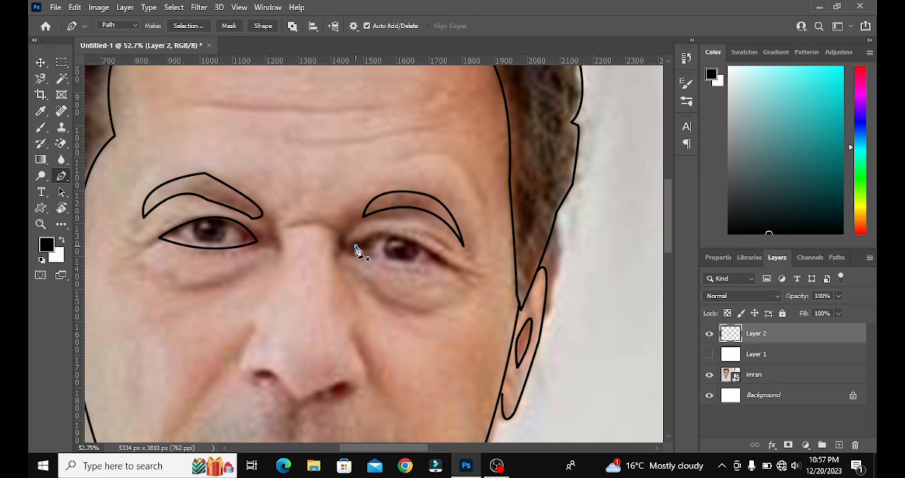
{"action": "left_click_drag", "start_coordinate": [448, 265], "coordinate": [504, 315]}
{"action": "left_click_drag", "start_coordinate": [355, 245], "coordinate": [322, 211]}
{"action": "right_click", "coordinate": [389, 253]}
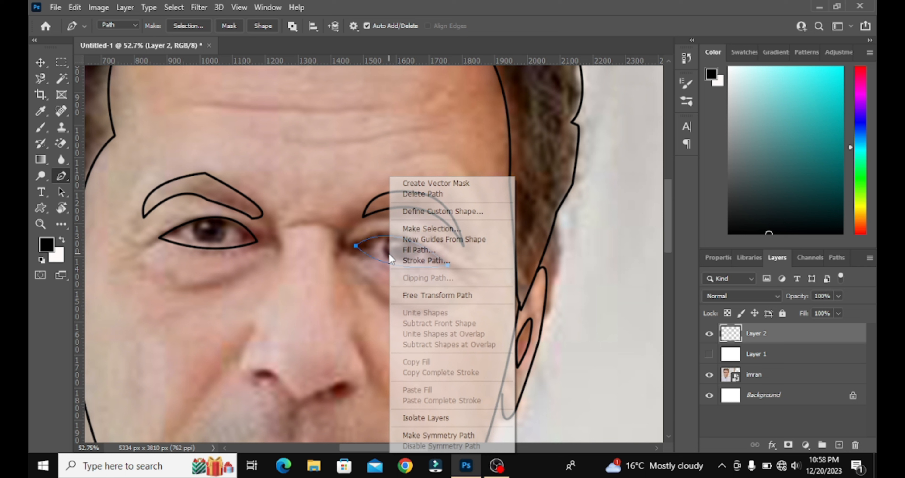
{"action": "left_click", "coordinate": [424, 261]}
{"action": "left_click", "coordinate": [528, 148]}
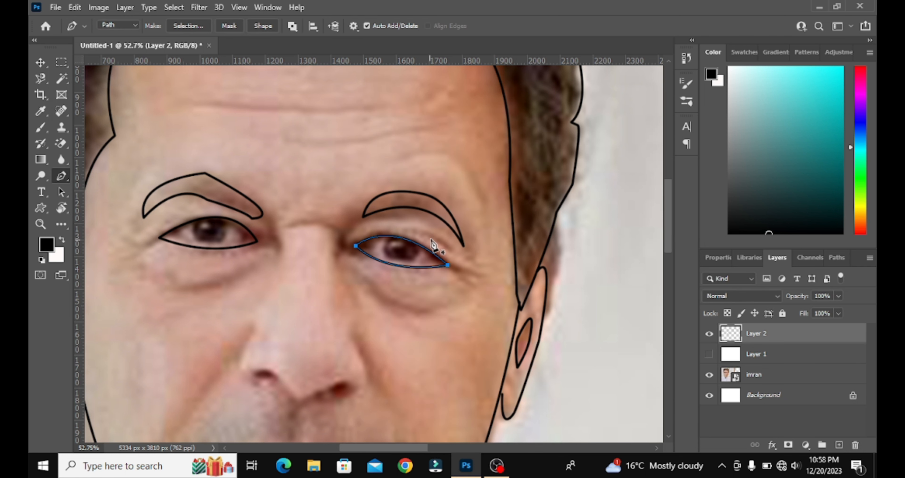
{"action": "key", "text": "Return"}
Draw an open curved path along the eyelid crease above the right-side eye and stroke it with the Brush
{"action": "left_click", "coordinate": [355, 227]}
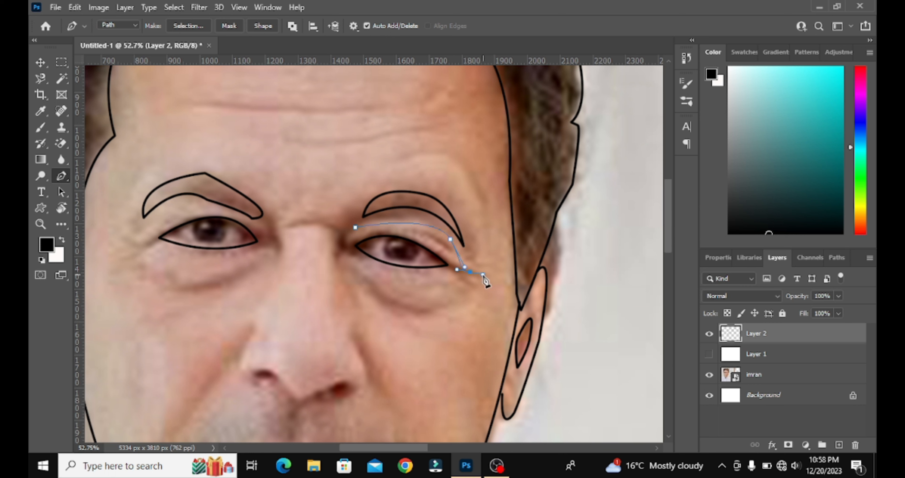
{"action": "key", "text": "ctrl+z"}
{"action": "left_click_drag", "start_coordinate": [480, 271], "coordinate": [478, 286]}
{"action": "left_click", "coordinate": [451, 243], "text": "alt"}
{"action": "right_click", "coordinate": [404, 225]}
{"action": "left_click", "coordinate": [421, 263]}
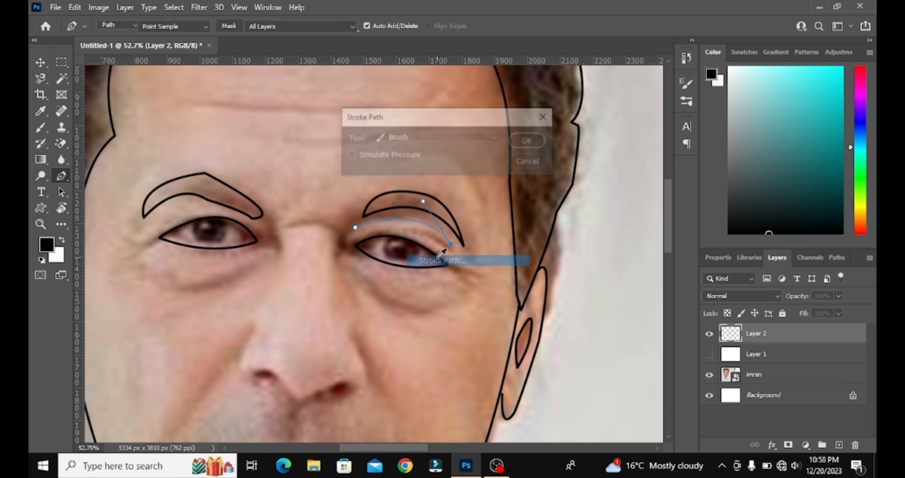
{"action": "left_click", "coordinate": [530, 141]}
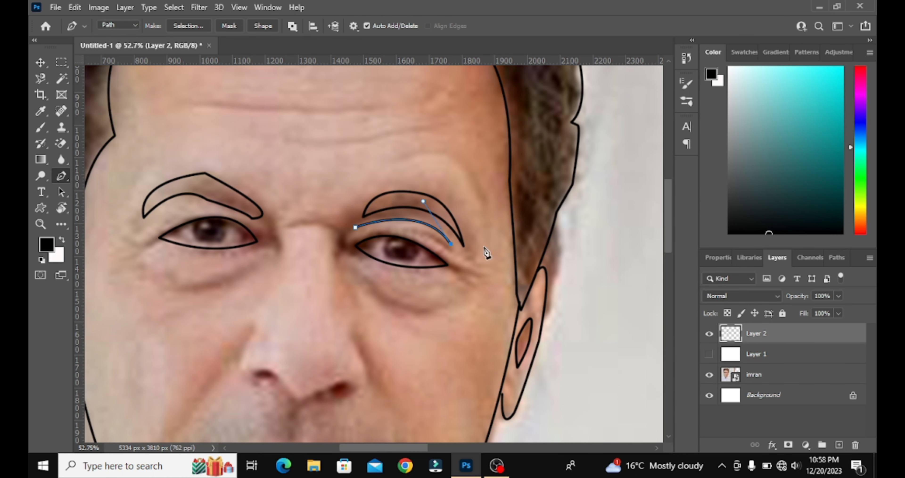
Draw an open curved path along the bag under the right-side eye, stroke it with the Brush and dismiss the path
{"action": "key", "text": "Escape"}
{"action": "left_click", "coordinate": [359, 276]}
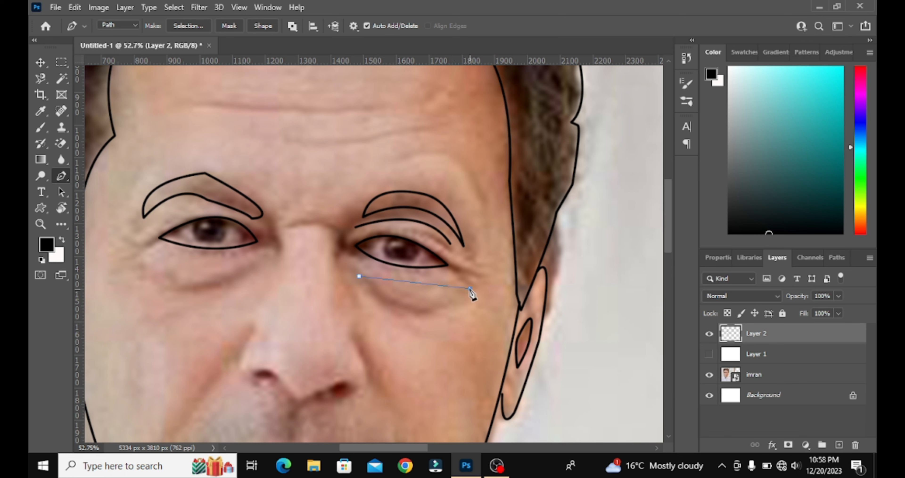
{"action": "left_click_drag", "start_coordinate": [470, 289], "coordinate": [544, 231]}
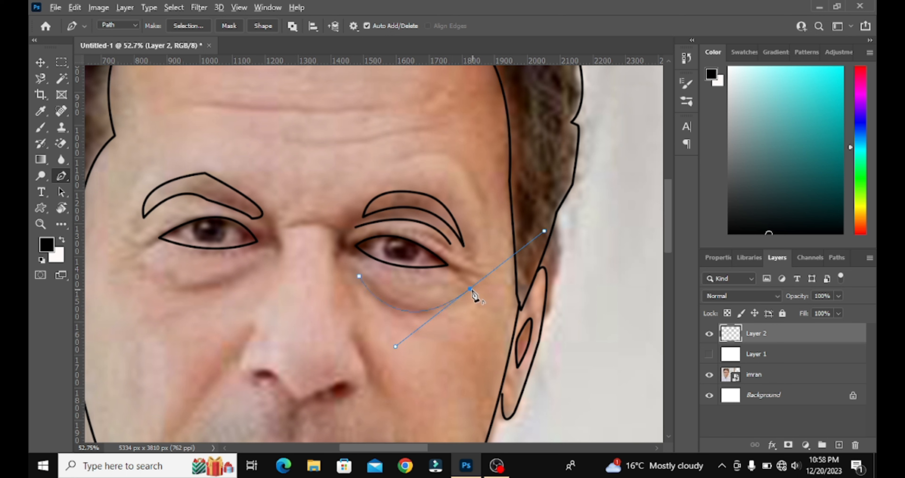
{"action": "right_click", "coordinate": [435, 298]}
{"action": "left_click", "coordinate": [471, 99]}
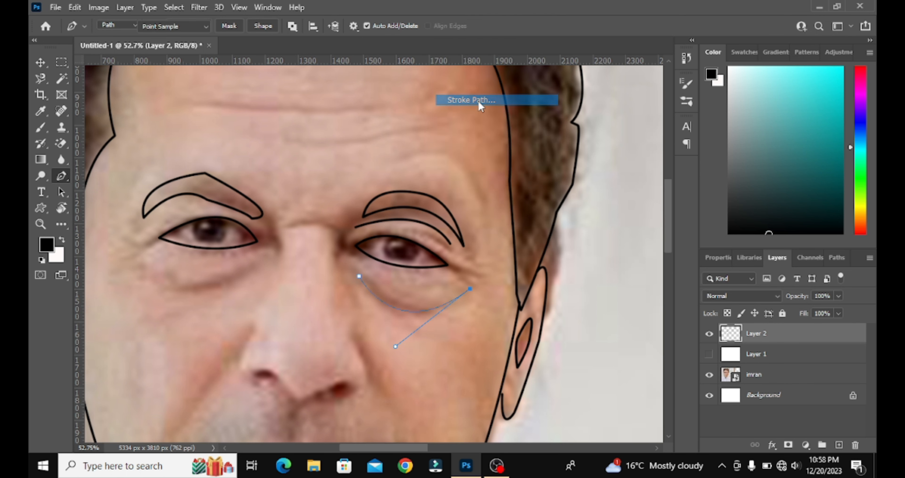
{"action": "left_click", "coordinate": [529, 139]}
{"action": "scroll", "coordinate": [366, 318], "scroll_direction": "right", "scroll_amount": 2}
{"action": "key", "text": "Escape"}
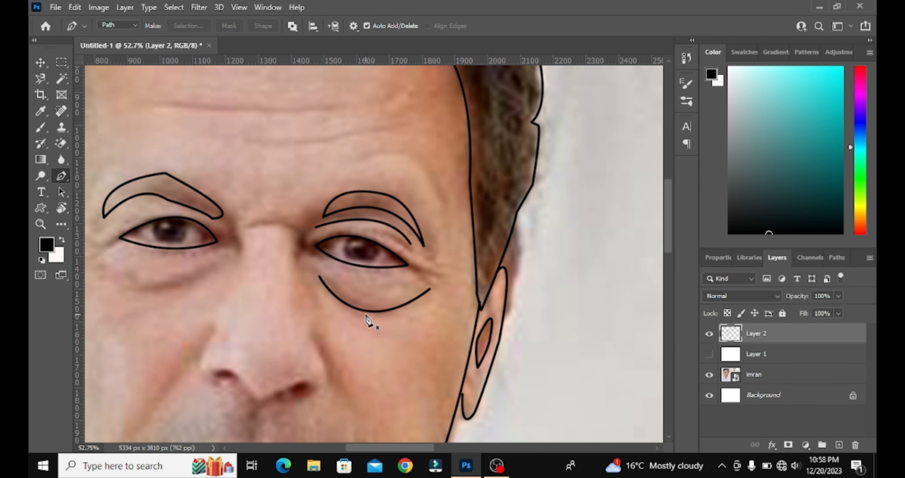
Draw an open curved path under the left-side eye, stroke it with the Brush without Simulate Pressure and dismiss the path
{"action": "left_click", "coordinate": [218, 264]}
{"action": "mouse_move", "coordinate": [103, 266]}
{"action": "left_mouse_down"}
{"action": "mouse_move", "coordinate": [67, 261]}
{"action": "mouse_move", "coordinate": [175, 231]}
{"action": "mouse_move", "coordinate": [179, 214]}
{"action": "mouse_move", "coordinate": [161, 215]}
{"action": "left_mouse_up"}
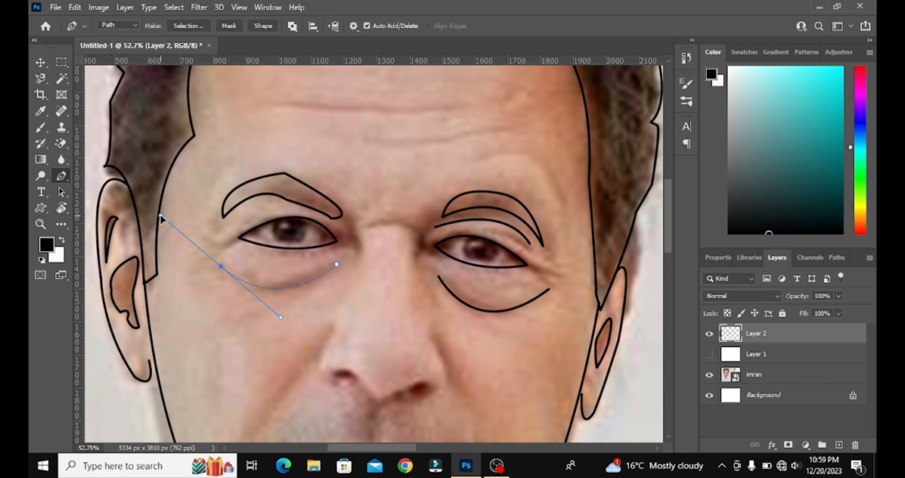
{"action": "right_click", "coordinate": [246, 270]}
{"action": "left_click", "coordinate": [285, 260]}
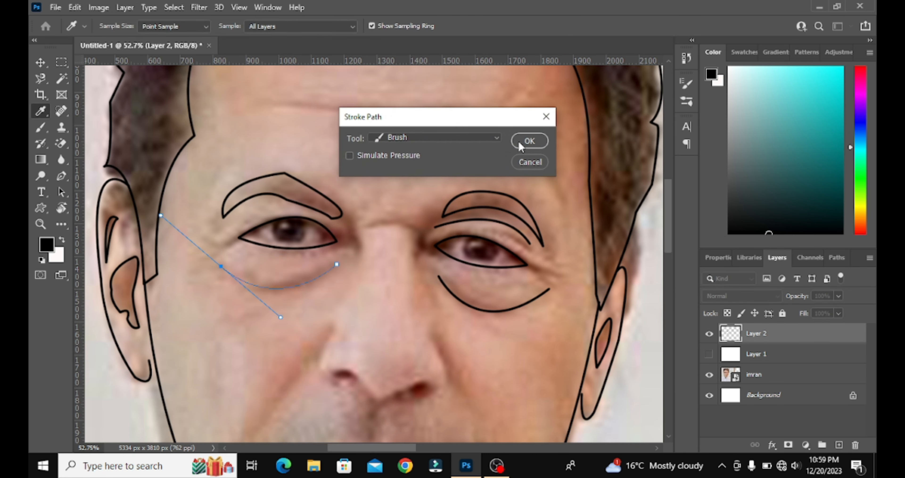
{"action": "left_click", "coordinate": [527, 141]}
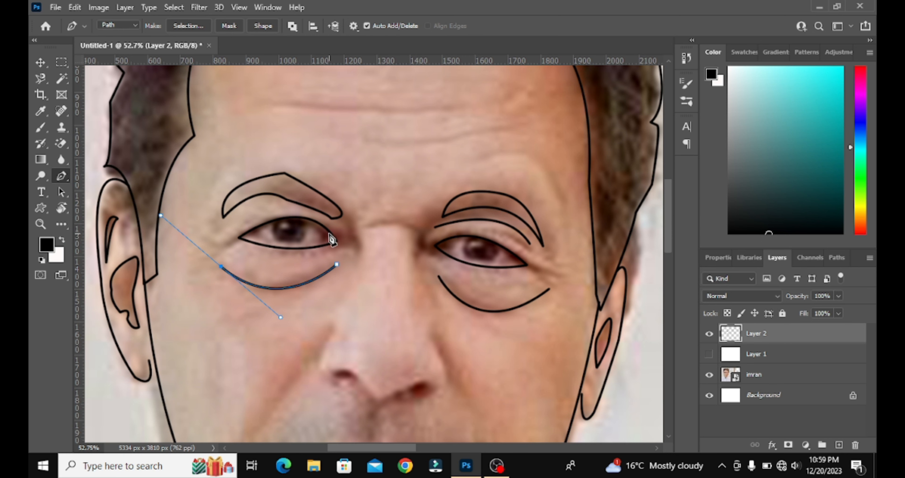
{"action": "key", "text": "Return"}
Trace the iris of the left-side eye with a curved path between the eyelids and stroke it with the Brush
{"action": "scroll", "coordinate": [286, 228], "scroll_direction": "up", "scroll_amount": 6}
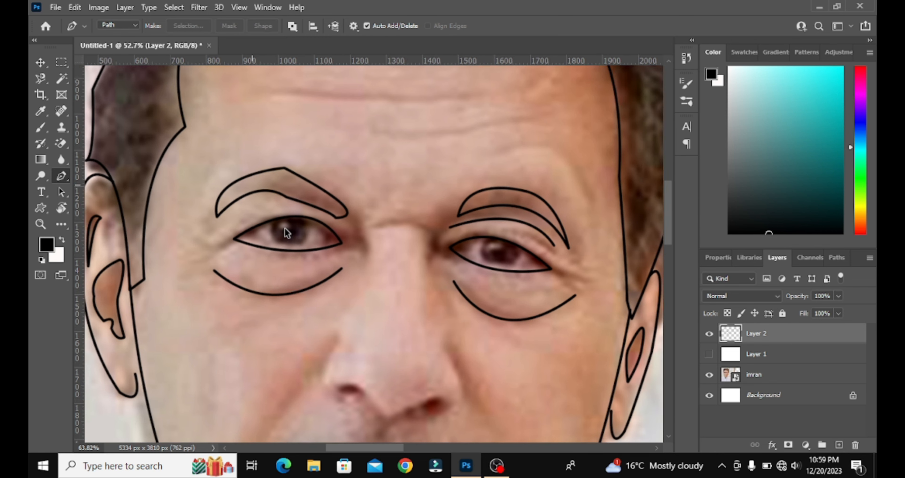
{"action": "left_click", "coordinate": [265, 215]}
{"action": "key", "text": "ctrl+z"}
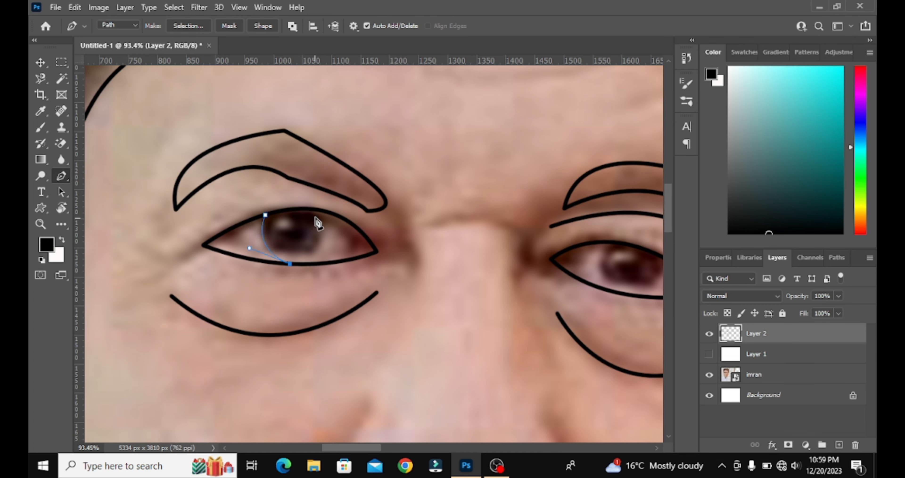
{"action": "left_click_drag", "start_coordinate": [319, 210], "coordinate": [303, 155]}
{"action": "right_click", "coordinate": [308, 234]}
{"action": "left_click", "coordinate": [352, 261]}
{"action": "key", "text": "Return"}
{"action": "scroll", "coordinate": [307, 259], "scroll_direction": "left", "scroll_amount": 2}
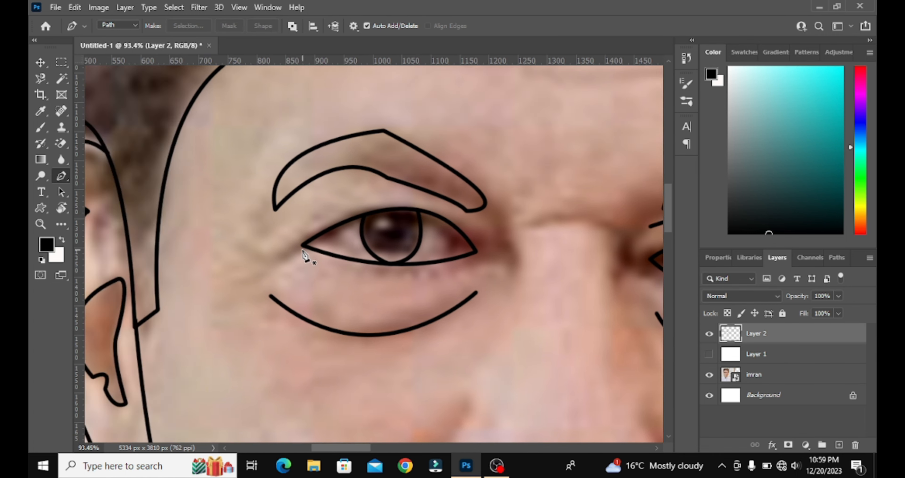
Trace the iris of the right-side eye with a curved path between the eyelids and stroke it with the Brush
{"action": "scroll", "coordinate": [380, 263], "scroll_direction": "right", "scroll_amount": 7}
{"action": "left_click", "coordinate": [365, 241]}
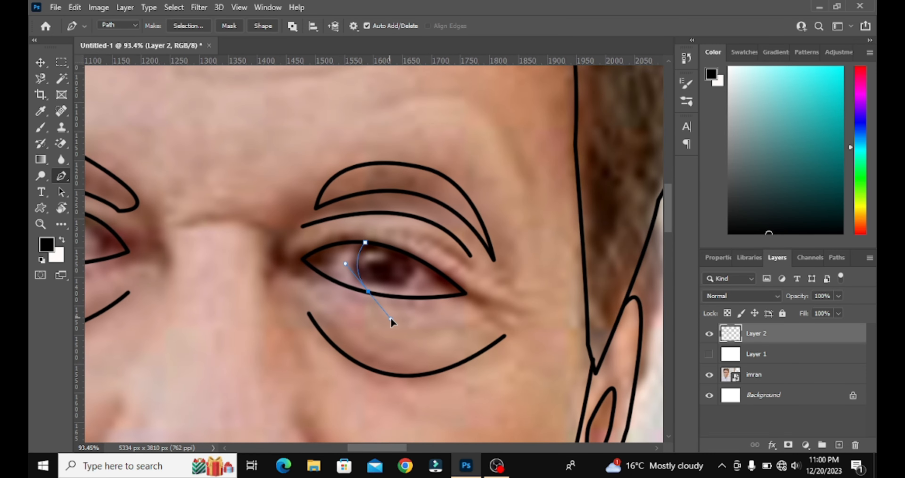
{"action": "left_click_drag", "start_coordinate": [390, 316], "coordinate": [394, 320]}
{"action": "left_click_drag", "start_coordinate": [416, 257], "coordinate": [421, 211]}
{"action": "right_click", "coordinate": [398, 270]}
{"action": "left_click", "coordinate": [442, 256]}
{"action": "left_click", "coordinate": [527, 144]}
{"action": "scroll", "coordinate": [380, 294], "scroll_direction": "down", "scroll_amount": 5}
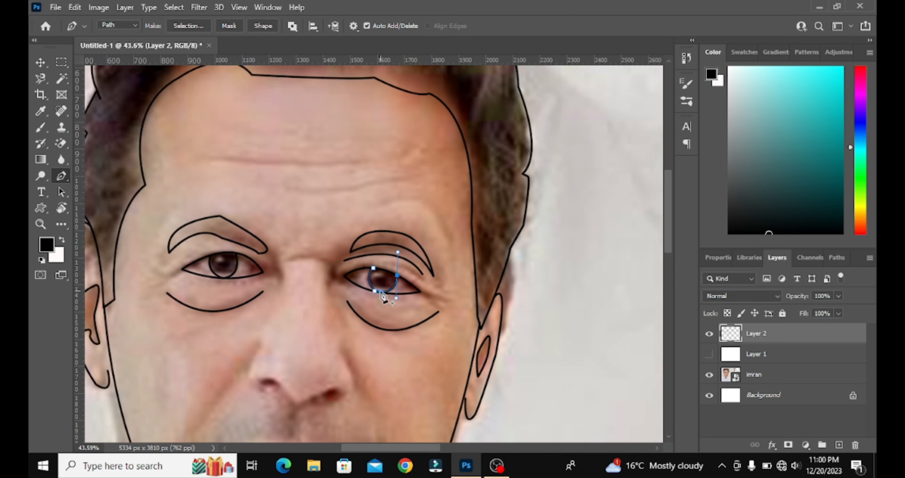
Dismiss the iris path and show Layer 1 briefly to review the line art on white
{"action": "left_click", "coordinate": [709, 355]}
{"action": "key", "text": "Escape"}
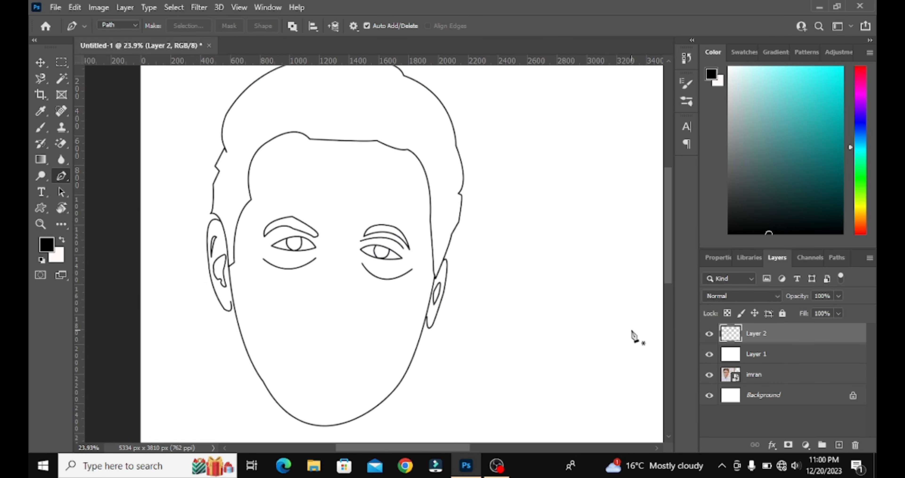
{"action": "left_click", "coordinate": [710, 354]}
Draw a pen path from the right side of the nose around its wing and nostril to the nose tip
{"action": "scroll", "coordinate": [365, 303], "scroll_direction": "up", "scroll_amount": 3}
{"action": "left_click", "coordinate": [366, 279]}
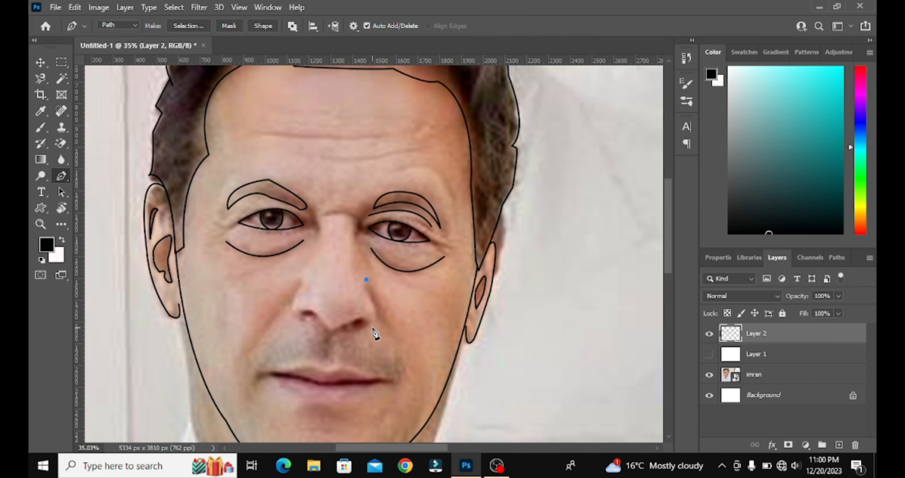
{"action": "key", "text": "ctrl+z"}
{"action": "left_click", "coordinate": [364, 268]}
{"action": "left_click", "coordinate": [366, 290], "text": "alt"}
{"action": "scroll", "coordinate": [366, 323], "scroll_direction": "up", "scroll_amount": 6}
{"action": "key", "text": "ctrl+z"}
{"action": "left_click_drag", "start_coordinate": [319, 337], "coordinate": [296, 317]}
{"action": "left_click", "coordinate": [319, 337], "text": "alt"}
{"action": "left_click", "coordinate": [300, 332], "text": "alt"}
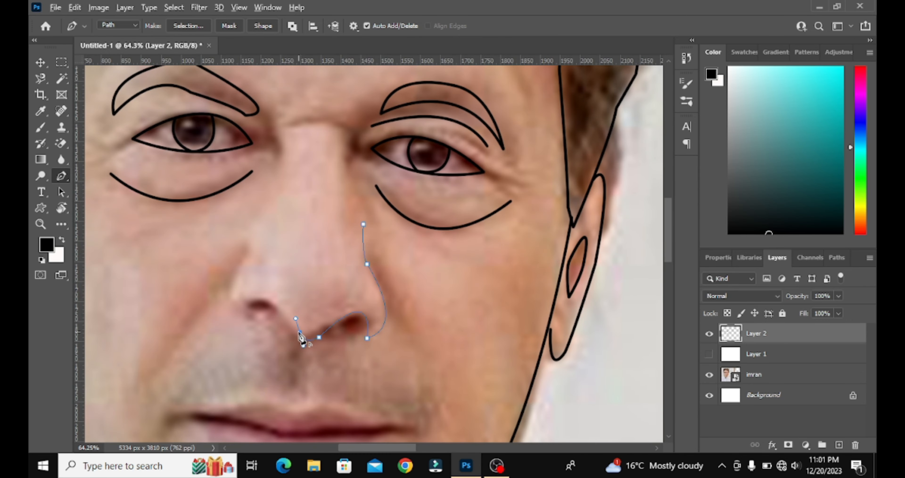
Extend the nose path over the left-side nostril, around the wing and up the left side of the nose
{"action": "scroll", "coordinate": [302, 345], "scroll_direction": "up", "scroll_amount": 3}
{"action": "scroll", "coordinate": [302, 345], "scroll_direction": "down", "scroll_amount": 7}
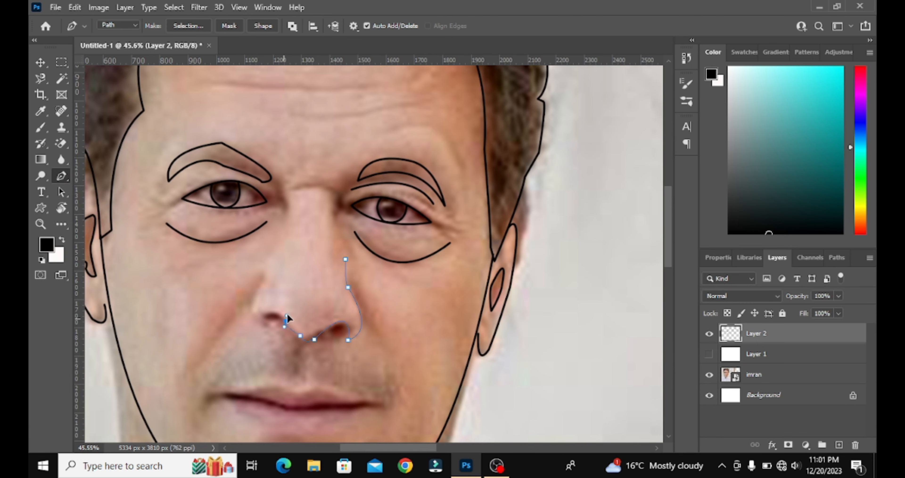
{"action": "scroll", "coordinate": [313, 346], "scroll_direction": "up", "scroll_amount": 2}
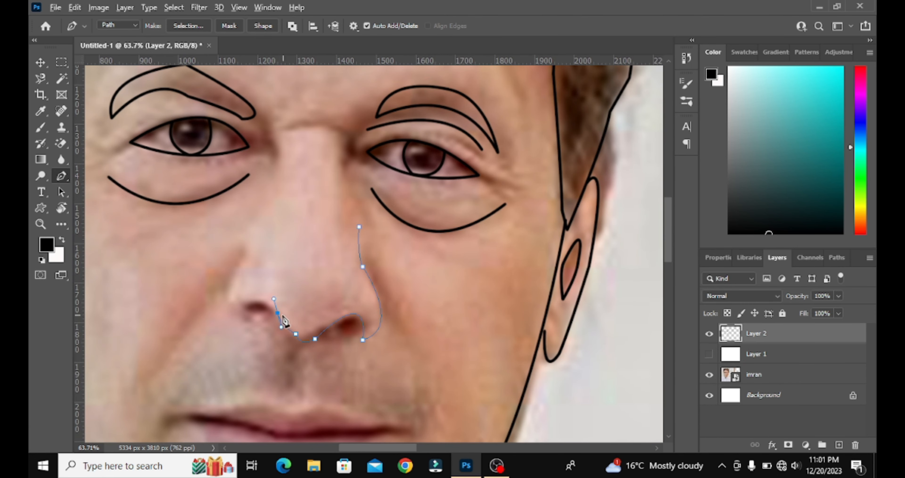
{"action": "left_click", "coordinate": [277, 313], "text": "alt"}
{"action": "left_click_drag", "start_coordinate": [246, 253], "coordinate": [284, 200]}
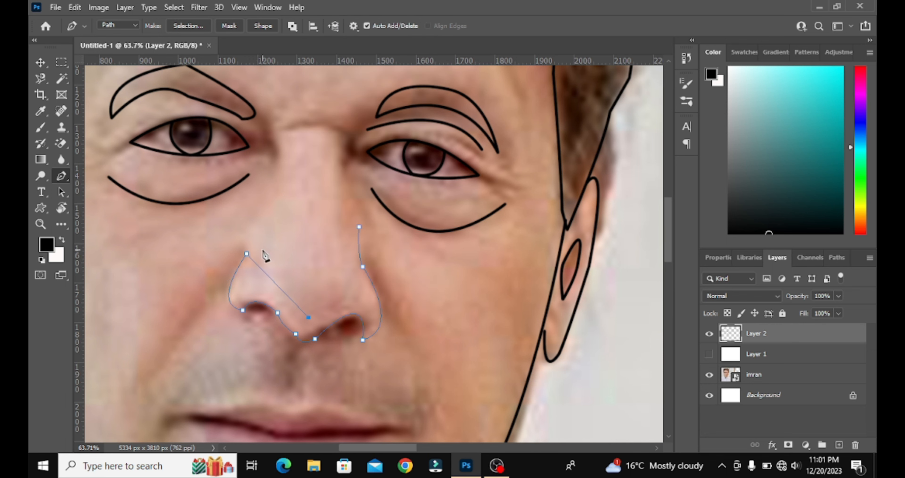
Stroke the nose outline path with the Brush and dismiss the path
{"action": "right_click", "coordinate": [293, 305]}
{"action": "left_click", "coordinate": [337, 103]}
{"action": "left_click", "coordinate": [524, 142]}
{"action": "key", "text": "Return"}
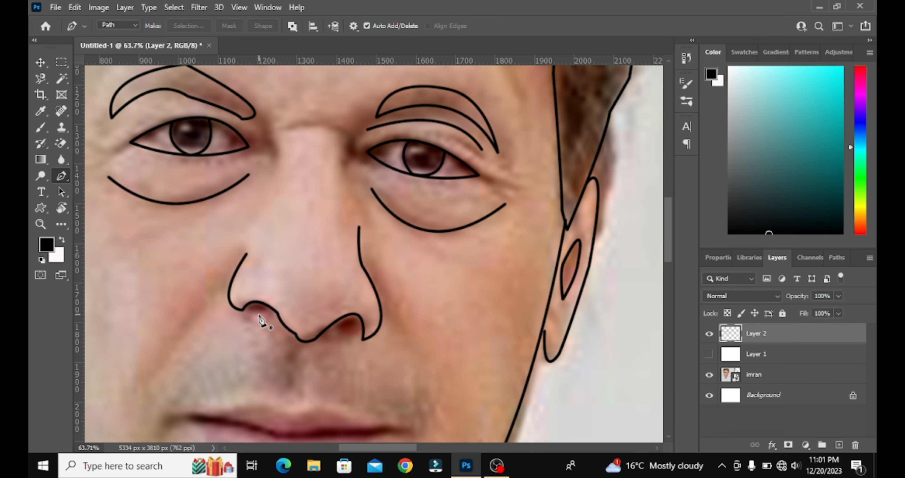
Draw a closed path around the left-side nostril opening and fill it with the black foreground color
{"action": "scroll", "coordinate": [260, 314], "scroll_direction": "up", "scroll_amount": 2}
{"action": "left_click", "coordinate": [238, 308]}
{"action": "left_click_drag", "start_coordinate": [313, 293], "coordinate": [314, 293]}
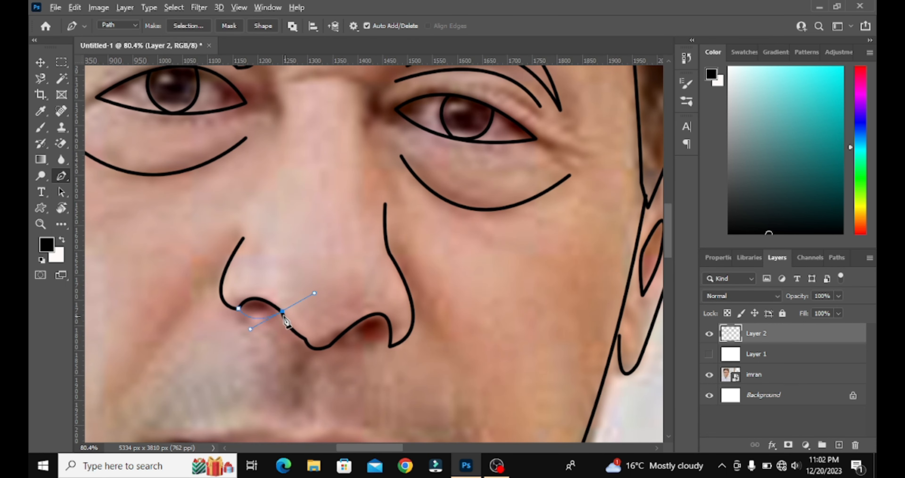
{"action": "left_click", "coordinate": [282, 311], "text": "alt"}
{"action": "left_click", "coordinate": [238, 308]}
{"action": "right_click", "coordinate": [261, 307]}
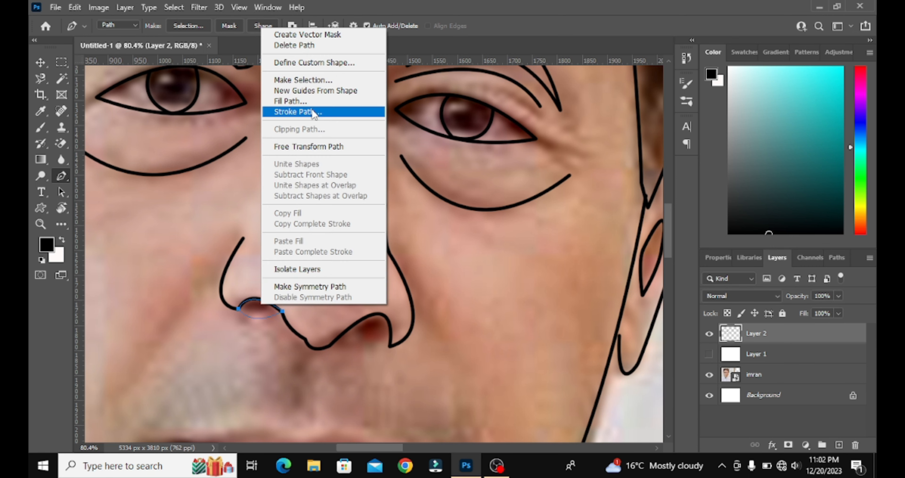
{"action": "left_click", "coordinate": [302, 97]}
{"action": "left_click", "coordinate": [531, 99]}
Draw a closed path around the right-side nostril opening, fill it with Foreground Color at 100% opacity and dismiss the path
{"action": "left_click", "coordinate": [354, 327]}
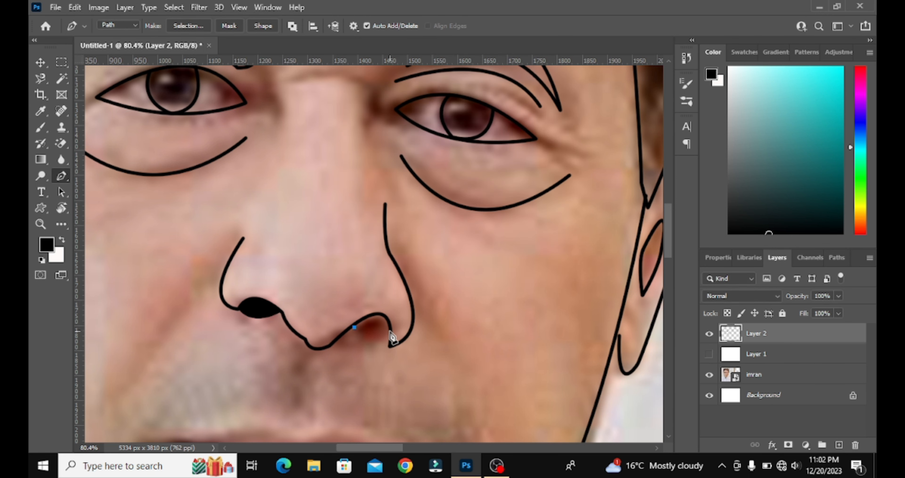
{"action": "left_click_drag", "start_coordinate": [422, 311], "coordinate": [424, 311]}
{"action": "left_click", "coordinate": [391, 334], "text": "alt"}
{"action": "right_click", "coordinate": [359, 337]}
{"action": "left_click", "coordinate": [404, 124]}
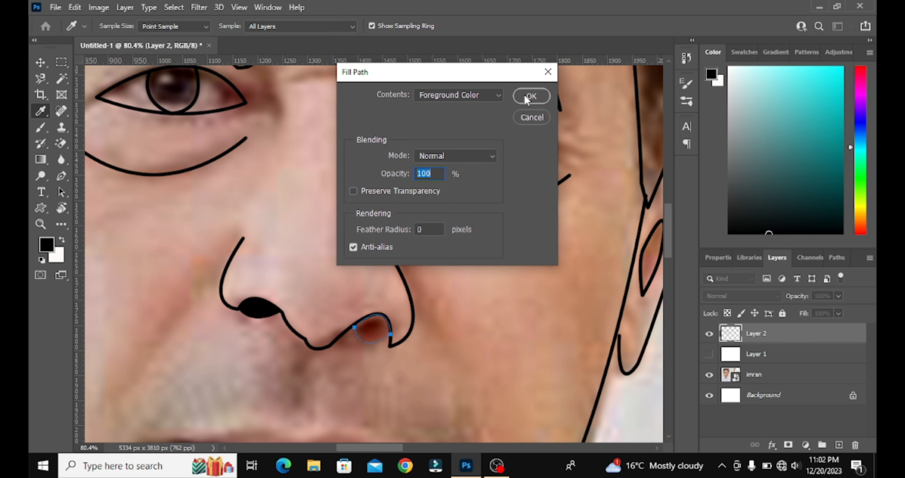
{"action": "left_click", "coordinate": [527, 95]}
{"action": "key", "text": "Escape"}
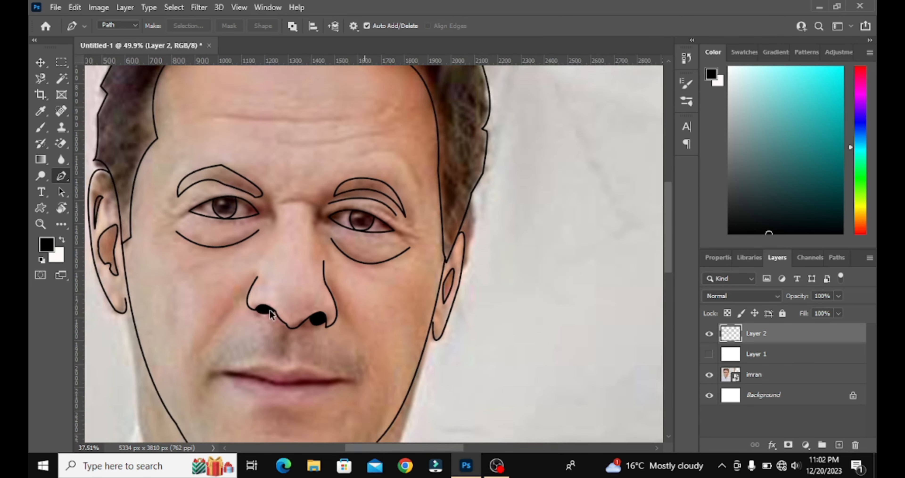
Draw a curved path along the left-side smile line from the nose wing, stroke it with the Brush and dismiss the path
{"action": "scroll", "coordinate": [307, 343], "scroll_direction": "down", "scroll_amount": 5}
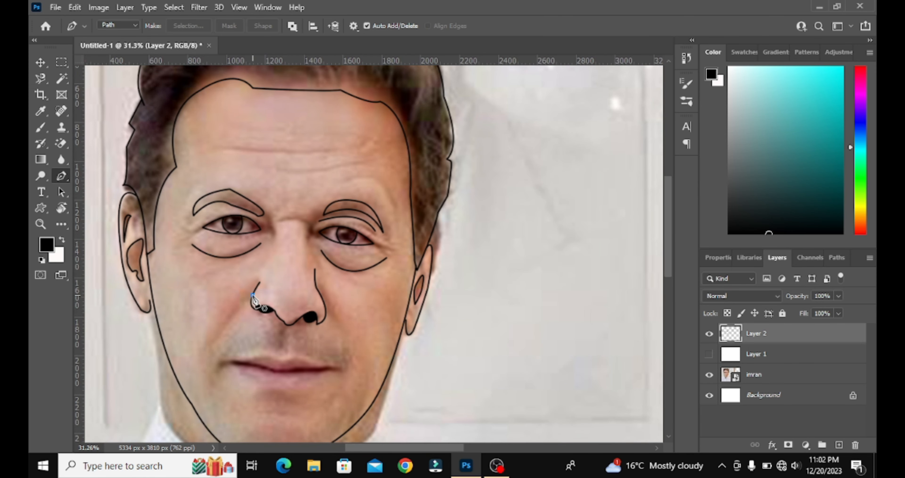
{"action": "left_click", "coordinate": [252, 295]}
{"action": "left_click_drag", "start_coordinate": [218, 339], "coordinate": [207, 362]}
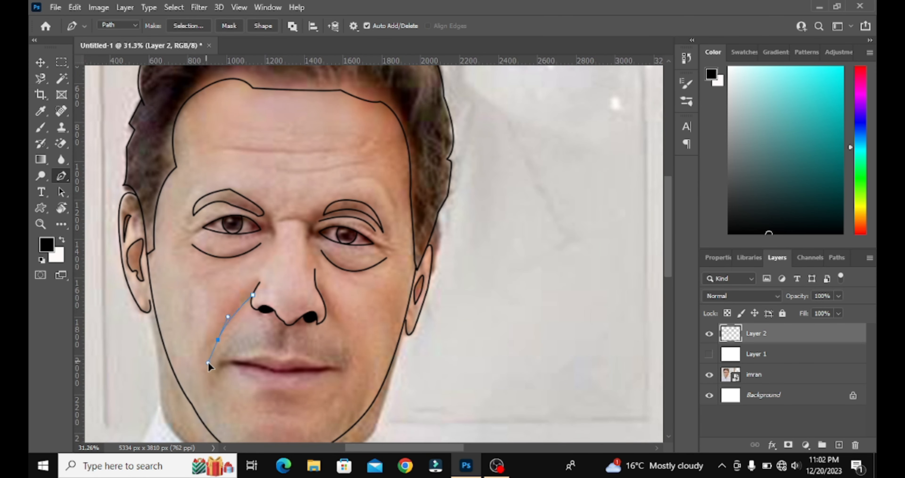
{"action": "right_click", "coordinate": [229, 338]}
{"action": "left_click", "coordinate": [267, 125]}
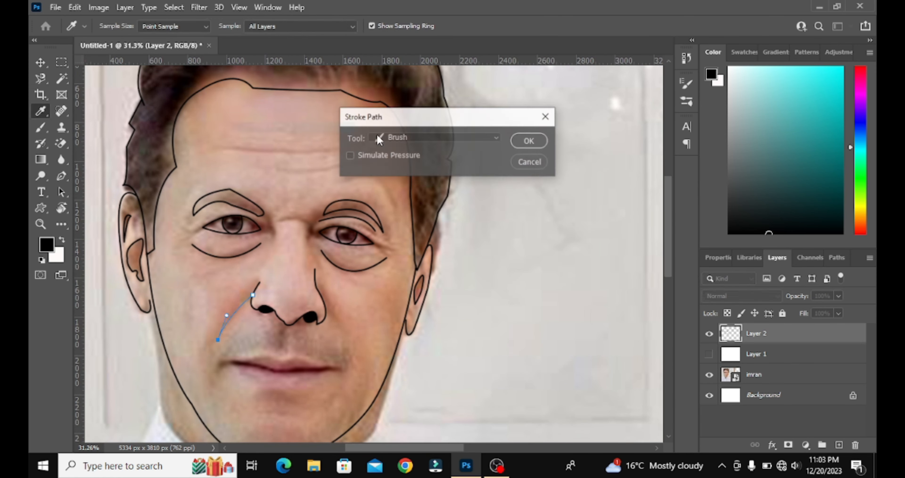
{"action": "left_click", "coordinate": [530, 139]}
{"action": "key", "text": "Return"}
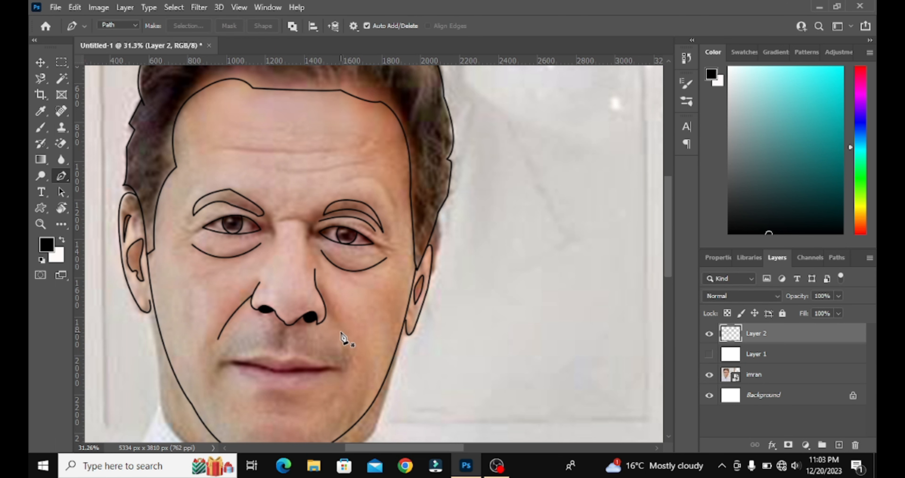
Draw a curved path along the right-side smile line beside the nose, stroke it with the Brush and dismiss the path
{"action": "left_click", "coordinate": [340, 331]}
{"action": "right_click", "coordinate": [314, 293]}
{"action": "left_click", "coordinate": [365, 85]}
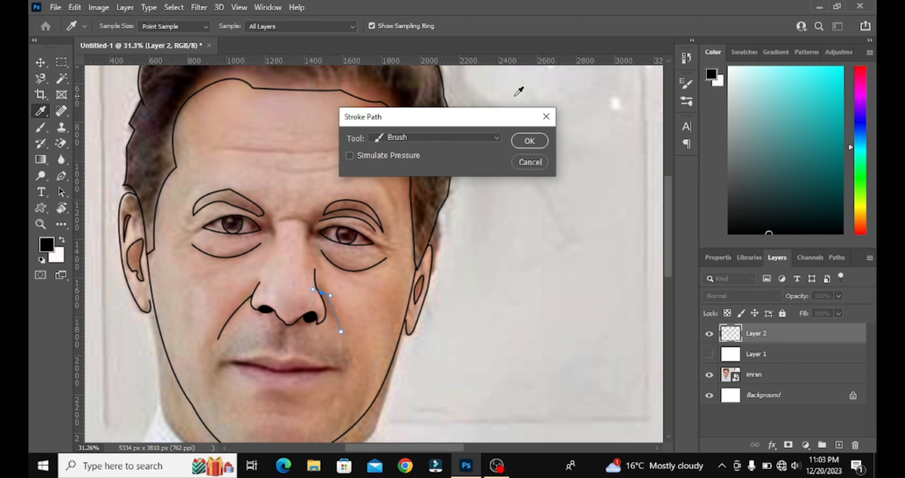
{"action": "left_click", "coordinate": [527, 140]}
{"action": "scroll", "coordinate": [316, 305], "scroll_direction": "down", "scroll_amount": 1}
{"action": "key", "text": "Return"}
{"action": "left_click", "coordinate": [336, 296]}
Draw a pen path along the upper lip's edge from the left mouth corner over both peaks to the right corner
{"action": "scroll", "coordinate": [278, 367], "scroll_direction": "up", "scroll_amount": 1}
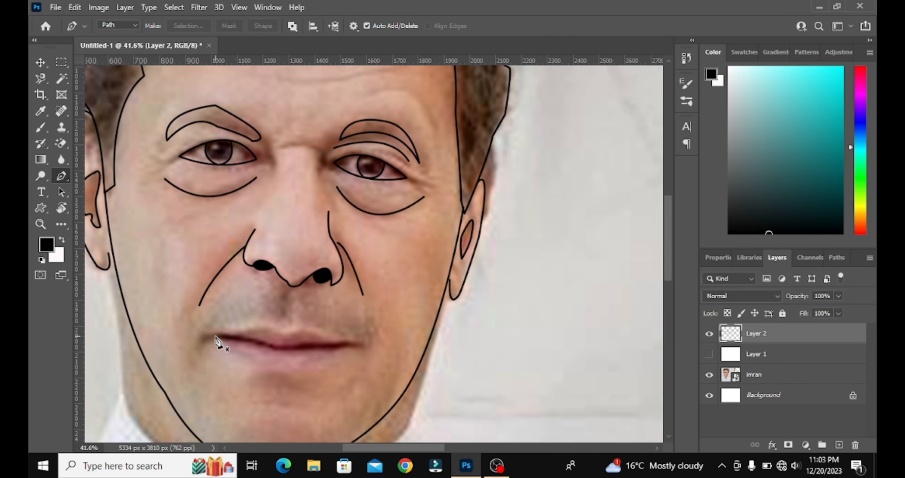
{"action": "left_click", "coordinate": [214, 336]}
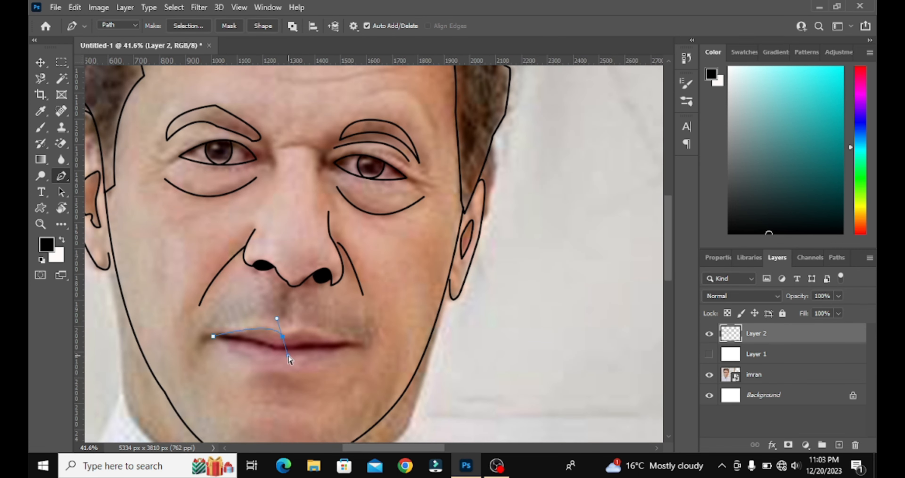
{"action": "left_click_drag", "start_coordinate": [262, 327], "coordinate": [264, 326]}
{"action": "left_click", "coordinate": [304, 329], "text": "alt"}
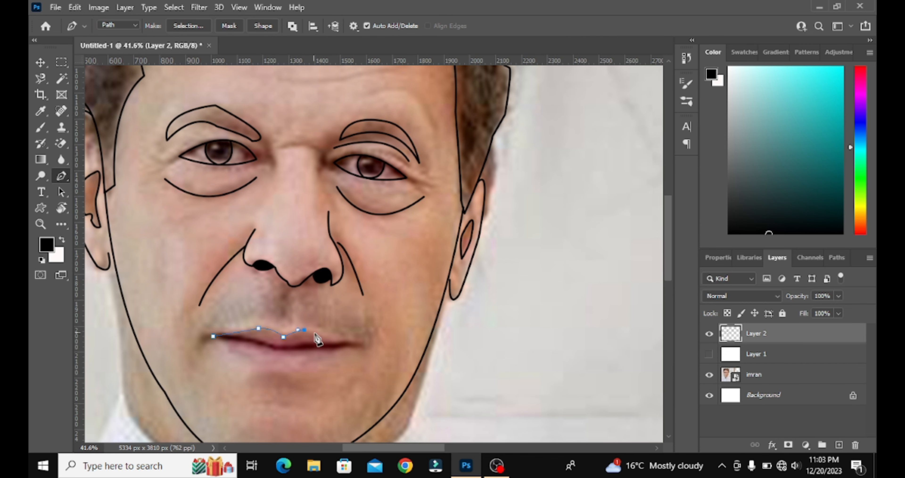
{"action": "left_click", "coordinate": [352, 344], "text": "alt"}
Redo the path's right mouth corner, close the path along the lower lip and stroke the lip outline with the Brush
{"action": "scroll", "coordinate": [308, 366], "scroll_direction": "up", "scroll_amount": 2}
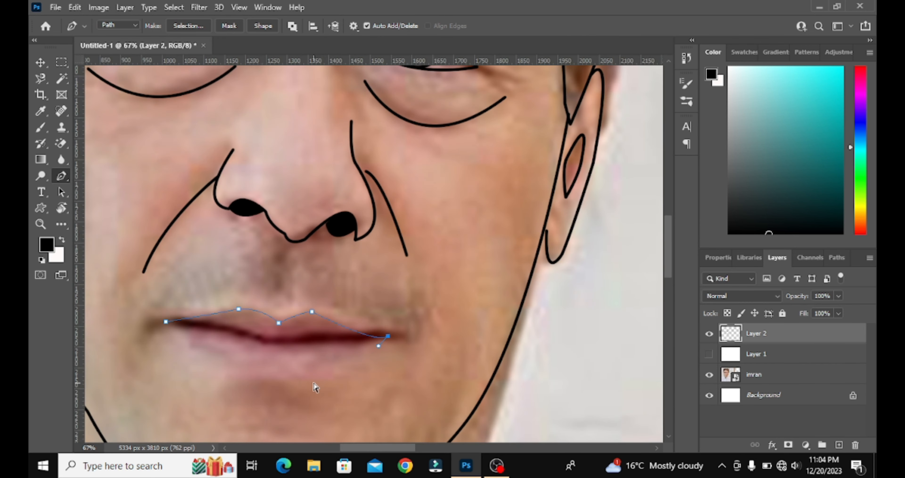
{"action": "key", "text": "ctrl+z"}
{"action": "left_click", "coordinate": [343, 324], "text": "alt"}
{"action": "mouse_move", "coordinate": [166, 321]}
{"action": "left_mouse_down"}
{"action": "mouse_move", "coordinate": [143, 210]}
{"action": "mouse_move", "coordinate": [98, 193]}
{"action": "left_mouse_up"}
{"action": "right_click", "coordinate": [244, 332]}
{"action": "left_click", "coordinate": [295, 137]}
{"action": "left_click", "coordinate": [534, 142]}
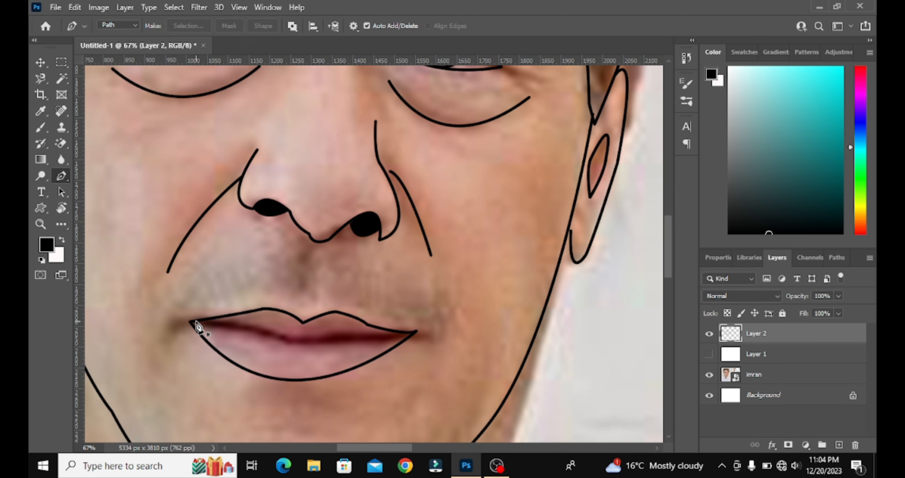
Try tracing the line between the lips with a curved path from corner to corner and stroking it with the Brush
{"action": "left_click", "coordinate": [196, 321]}
{"action": "left_click_drag", "start_coordinate": [265, 330], "coordinate": [267, 340]}
{"action": "left_click", "coordinate": [266, 337]}
{"action": "left_click_drag", "start_coordinate": [335, 337], "coordinate": [350, 323]}
{"action": "left_click", "coordinate": [334, 337], "text": "alt"}
{"action": "left_click", "coordinate": [410, 337]}
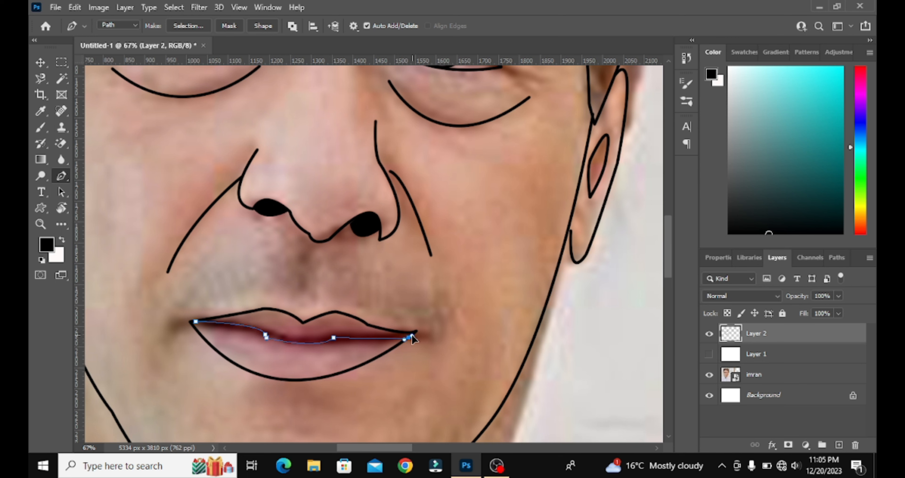
{"action": "right_click", "coordinate": [411, 338]}
{"action": "left_click", "coordinate": [424, 145]}
{"action": "left_click", "coordinate": [530, 140]}
{"action": "key", "text": "Return"}
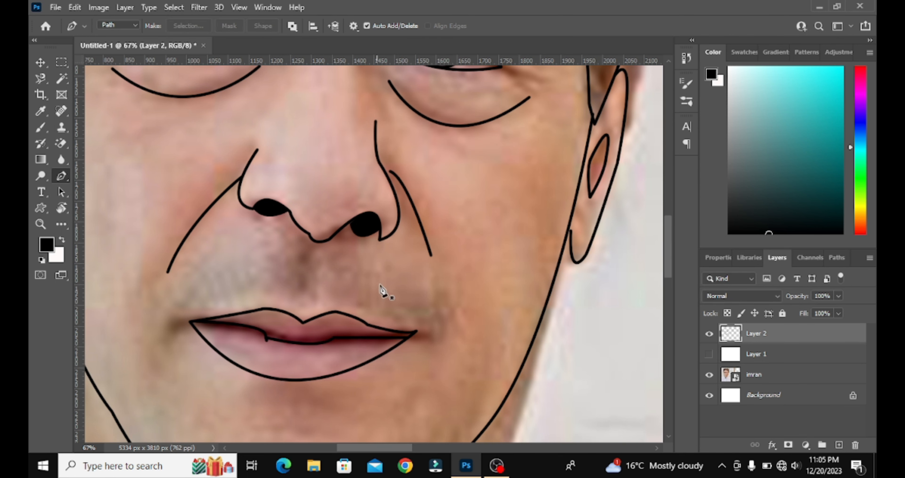
Undo the mouth-line stroke and try retracing the lip parting with a path that dips at the centre
{"action": "key", "text": "ctrl+z"}
{"action": "key", "text": "ctrl+z"}
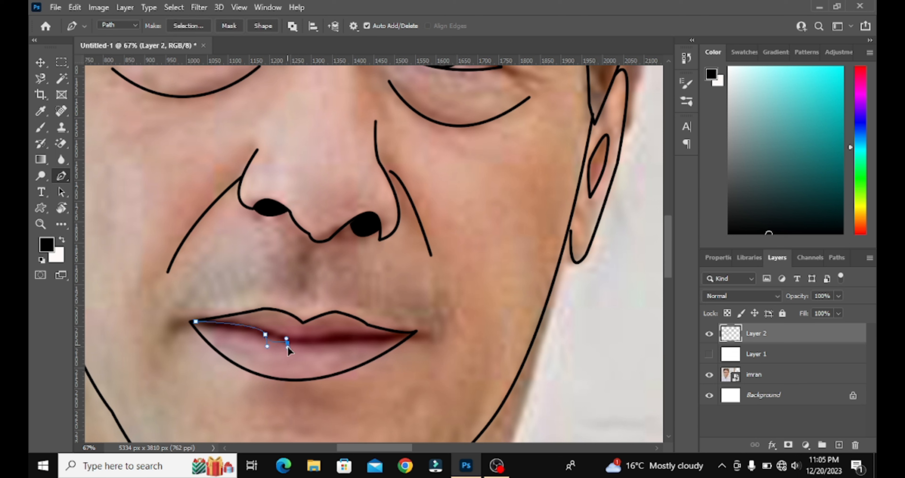
{"action": "key", "text": "ctrl+z"}
{"action": "left_click_drag", "start_coordinate": [288, 342], "coordinate": [290, 359]}
{"action": "left_click_drag", "start_coordinate": [340, 337], "coordinate": [348, 332]}
{"action": "left_click", "coordinate": [341, 338], "text": "alt"}
{"action": "left_click_drag", "start_coordinate": [413, 334], "coordinate": [418, 330]}
Stroke the lip-parting path with the Brush, dismiss the path and check the line against white Layer 1
{"action": "right_click", "coordinate": [394, 334]}
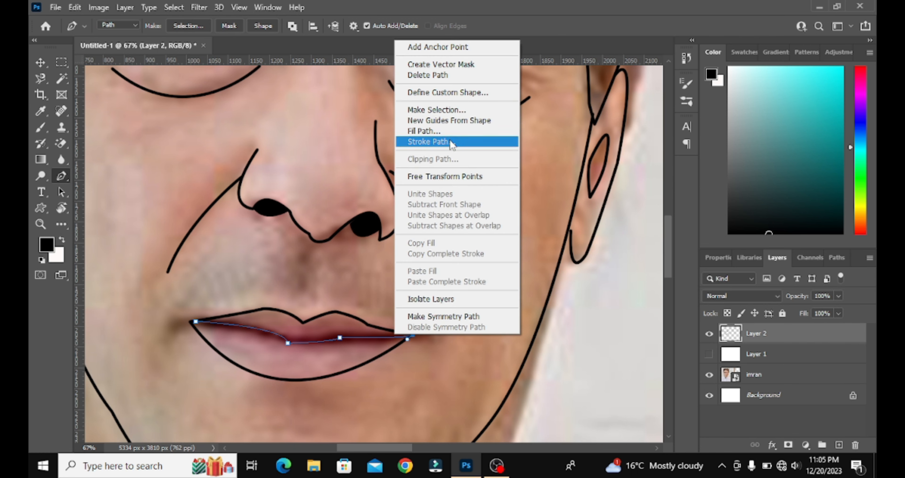
{"action": "left_click", "coordinate": [452, 143]}
{"action": "key", "text": "Return"}
{"action": "key", "text": "Return"}
{"action": "left_click", "coordinate": [709, 354]}
{"action": "left_click", "coordinate": [709, 354]}
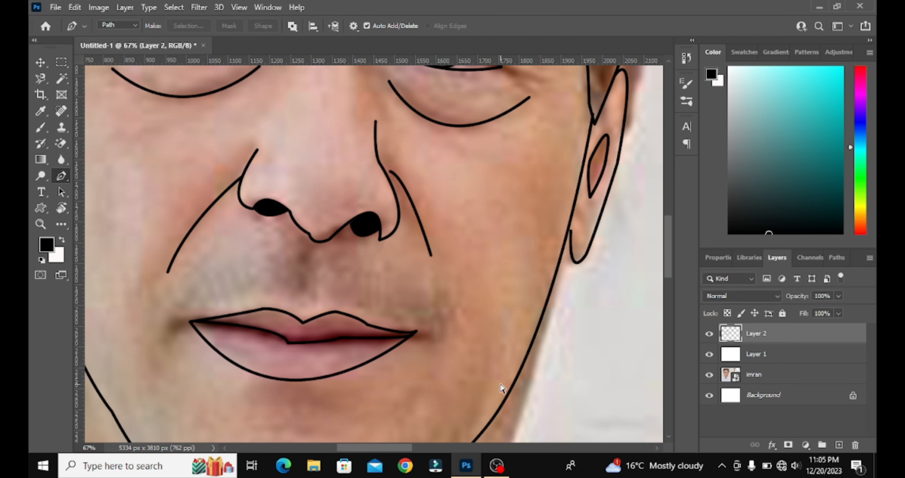
Undo the lip-parting stroke and its path back to the anchor at the left mouth corner
{"action": "key", "text": "ctrl+z"}
{"action": "key", "text": "ctrl+z"}
{"action": "key", "text": "ctrl+z"}
{"action": "key", "text": "ctrl+z"}
{"action": "key", "text": "ctrl+z"}
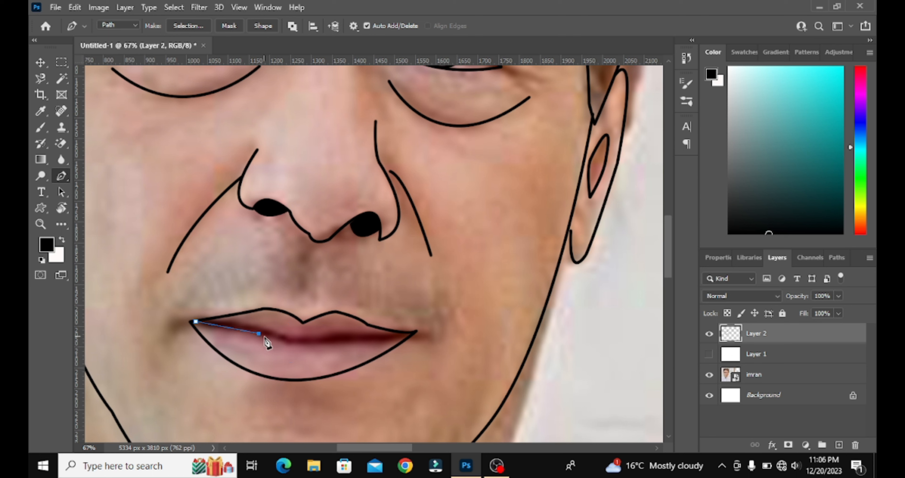
Draw the lip-parting path through several anchors, dipping at the centre and ending at the right mouth corner
{"action": "left_click_drag", "start_coordinate": [259, 332], "coordinate": [265, 344]}
{"action": "left_click", "coordinate": [258, 333], "text": "alt"}
{"action": "left_click_drag", "start_coordinate": [307, 351], "coordinate": [355, 344]}
{"action": "left_click", "coordinate": [343, 336], "text": "alt"}
{"action": "key", "text": "ctrl+z"}
{"action": "key", "text": "ctrl+z"}
{"action": "left_click", "coordinate": [352, 344], "text": "alt"}
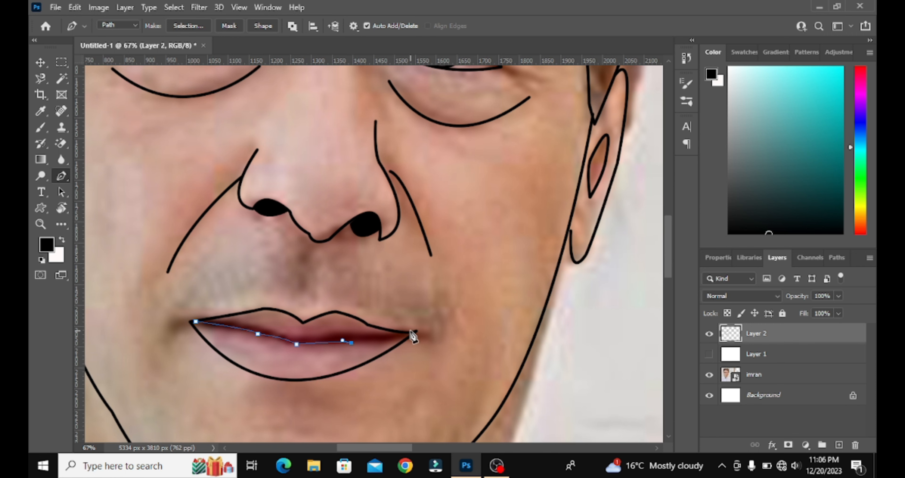
{"action": "left_click", "coordinate": [414, 332]}
Stroke the lip-parting path with the Brush, dismiss the path and check the line art with Layer 1 shown briefly
{"action": "right_click", "coordinate": [365, 336]}
{"action": "left_click", "coordinate": [404, 146]}
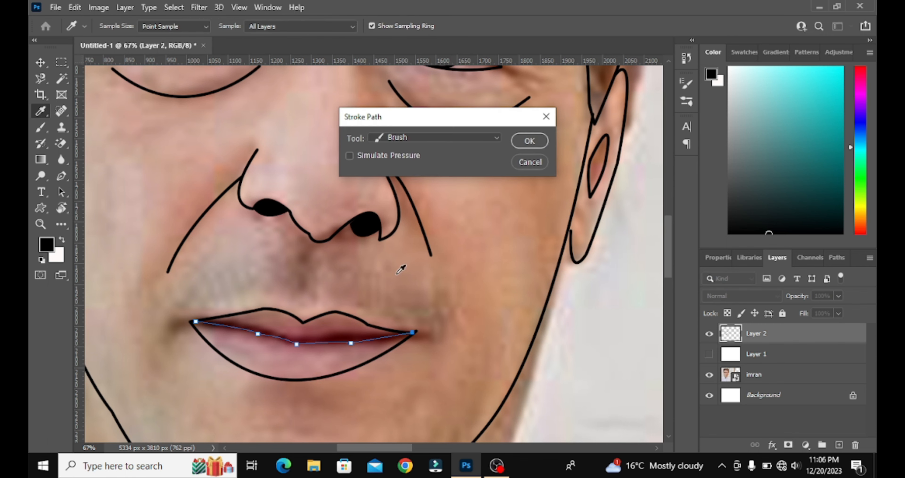
{"action": "key", "text": "Return"}
{"action": "left_click", "coordinate": [707, 356]}
{"action": "left_click", "coordinate": [708, 355]}
{"action": "key", "text": "Return"}
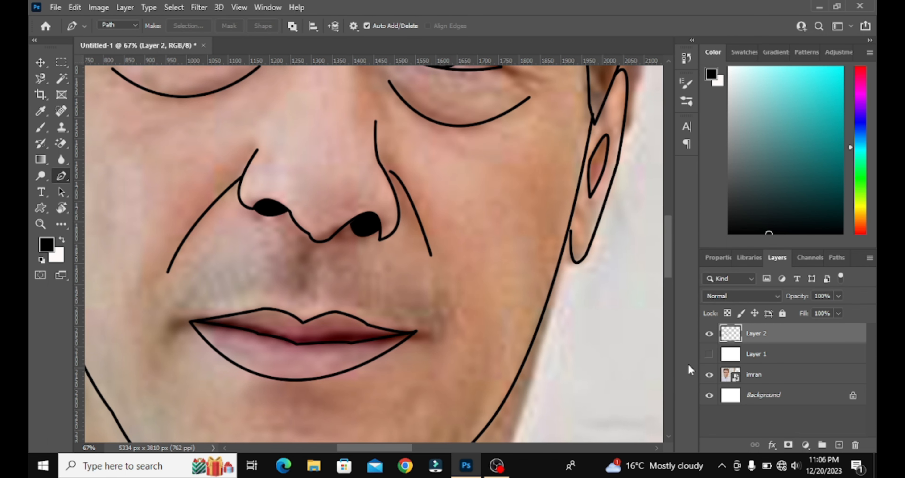
{"action": "left_click", "coordinate": [709, 354]}
{"action": "scroll", "coordinate": [347, 306], "scroll_direction": "down", "scroll_amount": 5}
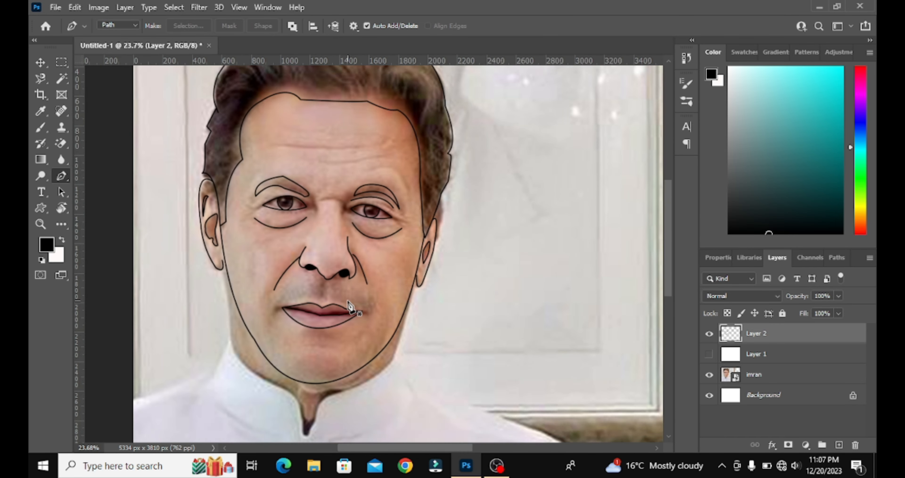
{"action": "left_click", "coordinate": [709, 355]}
{"action": "left_click", "coordinate": [709, 354]}
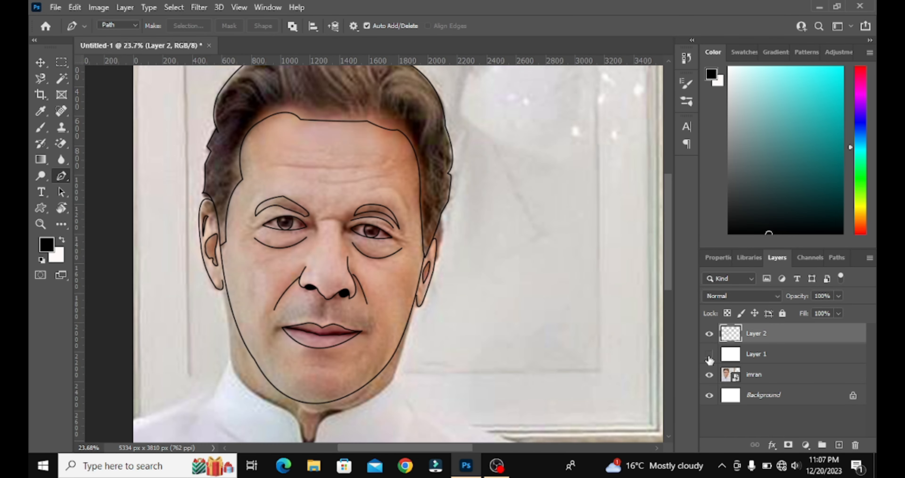
Draw a curved path down the left side of the neck from the earlobe to the collar's top corner
{"action": "scroll", "coordinate": [239, 262], "scroll_direction": "up", "scroll_amount": 4}
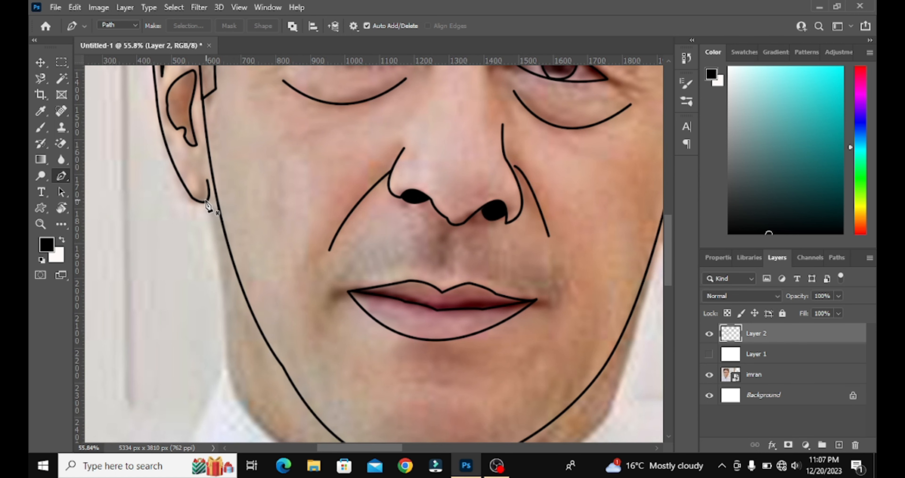
{"action": "left_click", "coordinate": [205, 201]}
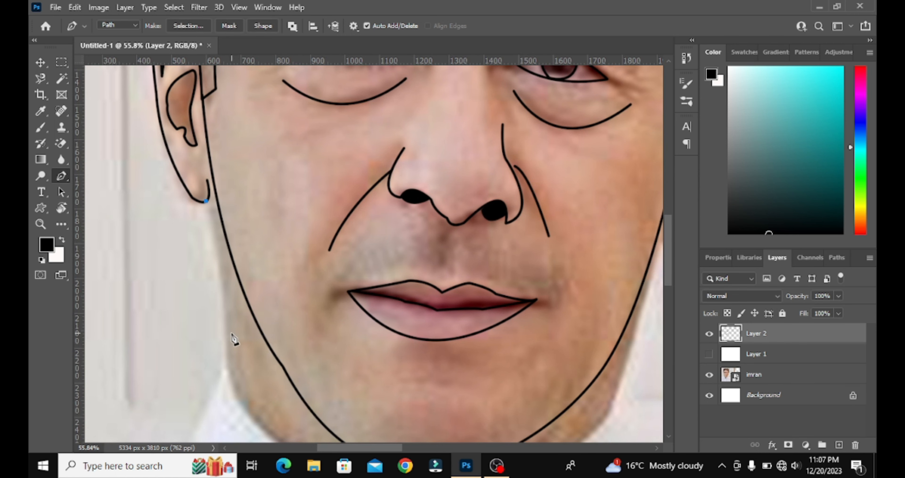
{"action": "left_click_drag", "start_coordinate": [228, 373], "coordinate": [229, 422]}
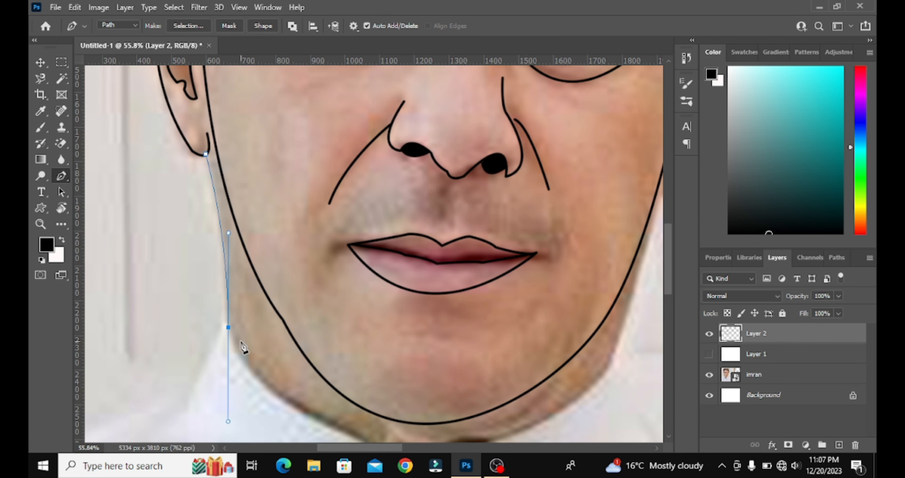
{"action": "left_click", "coordinate": [229, 327], "text": "alt"}
{"action": "scroll", "coordinate": [359, 386], "scroll_direction": "down", "scroll_amount": 2}
{"action": "scroll", "coordinate": [573, 357], "scroll_direction": "right", "scroll_amount": 3}
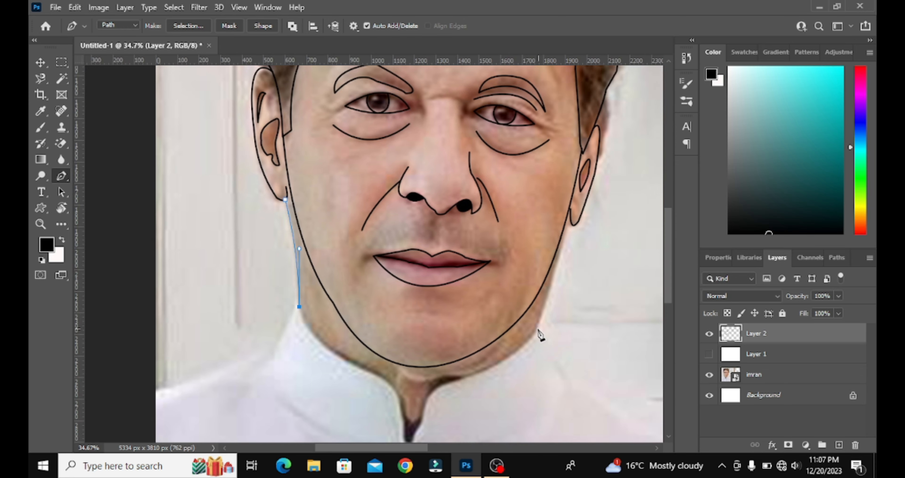
{"action": "left_click_drag", "start_coordinate": [539, 329], "coordinate": [590, 113]}
{"action": "key", "text": "ctrl+z"}
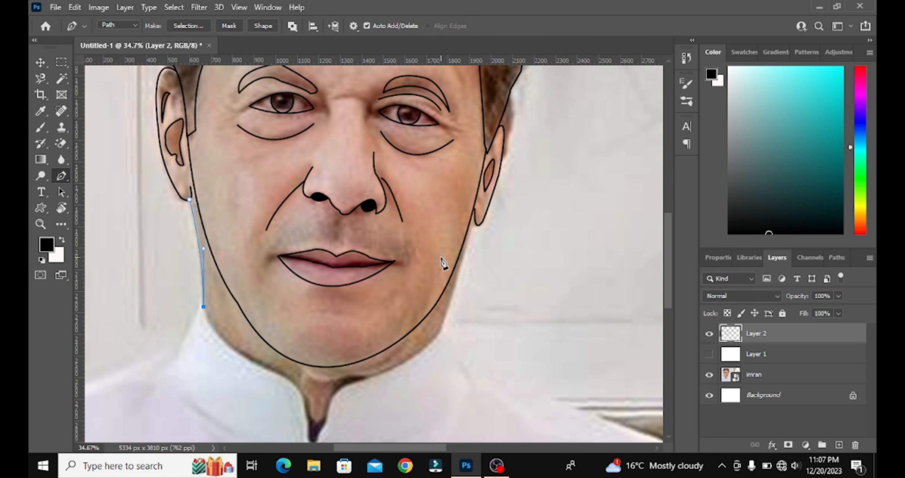
Try continuing the neck path as a rounded curve through the base of the collar opening and up to the right earlobe
{"action": "scroll", "coordinate": [445, 263], "scroll_direction": "down", "scroll_amount": 3}
{"action": "left_click_drag", "start_coordinate": [313, 366], "coordinate": [438, 365]}
{"action": "left_click_drag", "start_coordinate": [437, 366], "coordinate": [430, 371]}
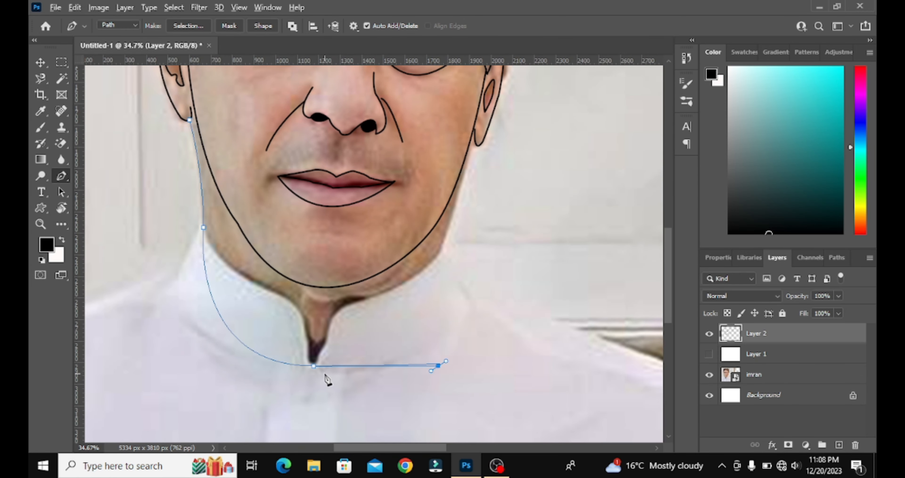
{"action": "key", "text": "ctrl+z"}
{"action": "left_click_drag", "start_coordinate": [442, 250], "coordinate": [432, 94]}
{"action": "left_click", "coordinate": [442, 250], "text": "alt"}
{"action": "scroll", "coordinate": [455, 246], "scroll_direction": "up", "scroll_amount": 2}
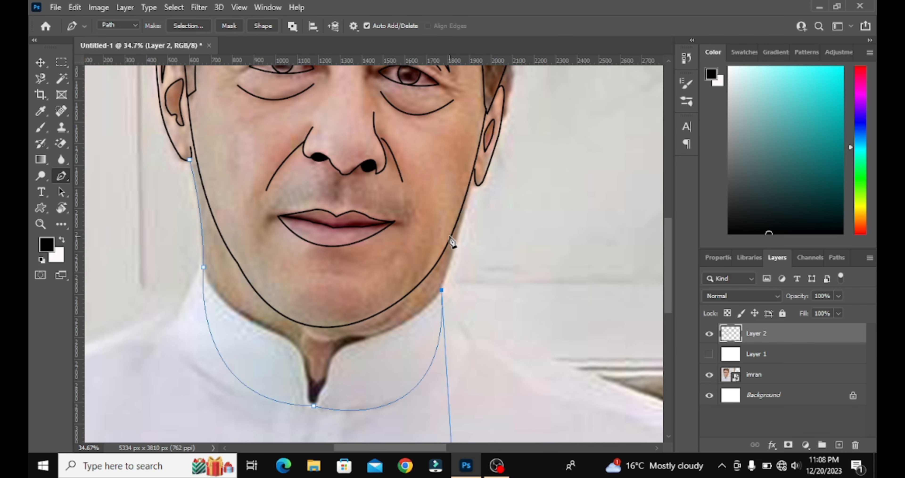
{"action": "scroll", "coordinate": [477, 178], "scroll_direction": "up", "scroll_amount": 4}
{"action": "left_click_drag", "start_coordinate": [476, 170], "coordinate": [476, 149]}
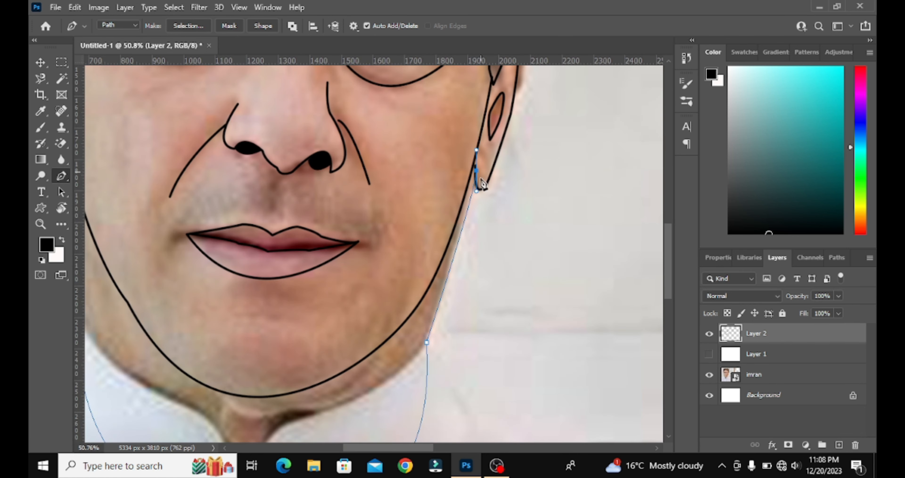
Stroke the rounded neck path with the Brush and preview the drawing with Layer 1 shown briefly
{"action": "right_click", "coordinate": [421, 342]}
{"action": "left_click", "coordinate": [367, 262]}
{"action": "scroll", "coordinate": [367, 263], "scroll_direction": "down", "scroll_amount": 5}
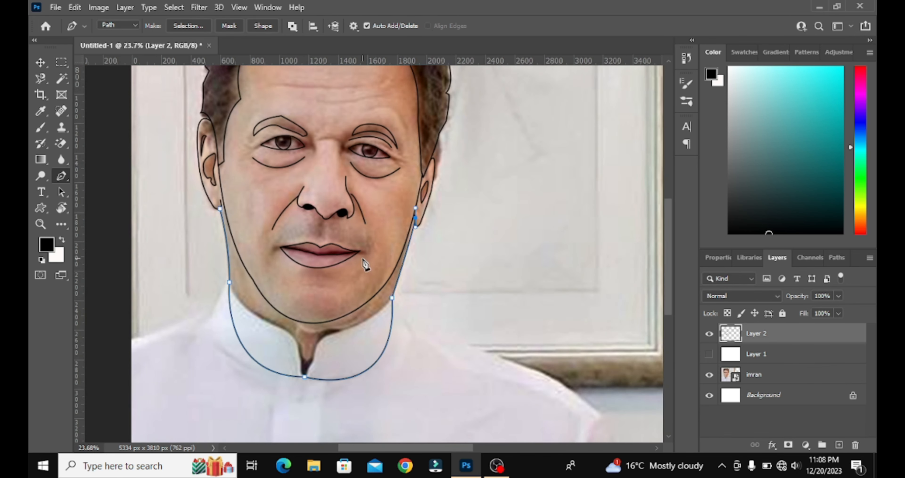
{"action": "left_click", "coordinate": [709, 354]}
{"action": "left_click", "coordinate": [709, 355]}
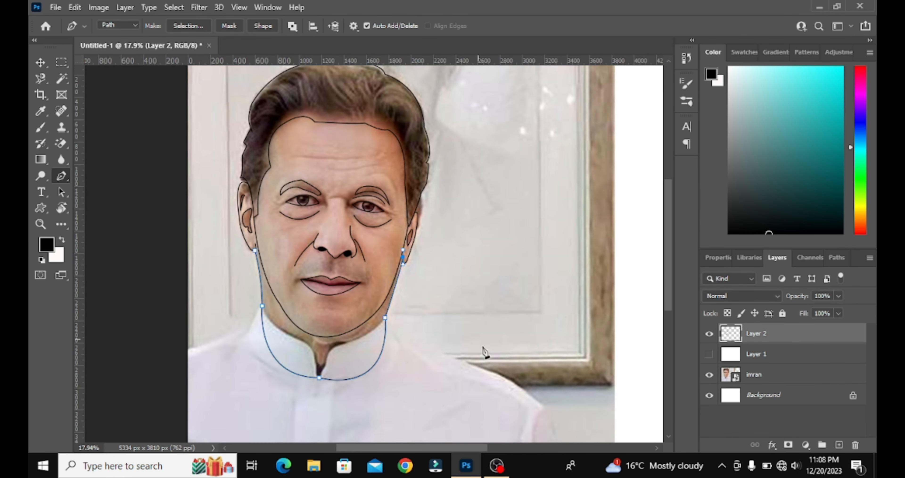
Undo the rounded neckline and its stroke, keeping only the path segment along the left side of the neck
{"action": "key", "text": "ctrl+z"}
{"action": "key", "text": "ctrl+z"}
{"action": "key", "text": "ctrl+z"}
{"action": "key", "text": "ctrl+z"}
{"action": "key", "text": "ctrl+z"}
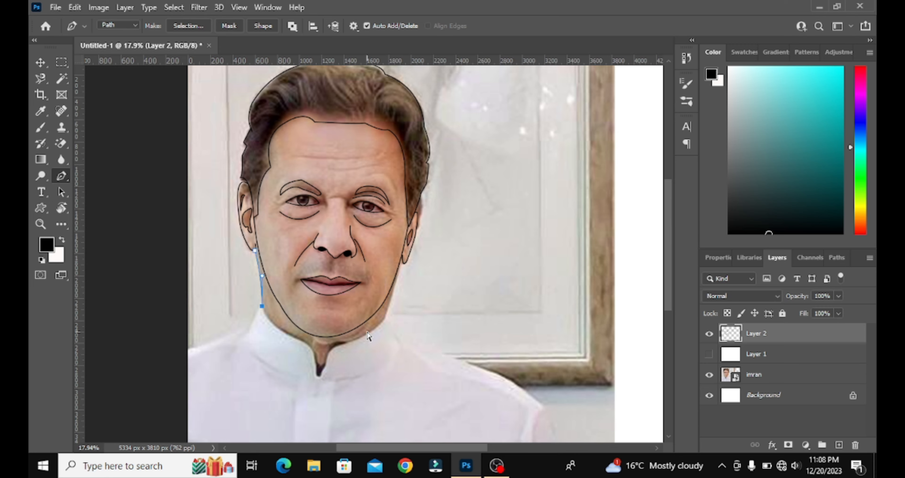
Extend the neck path along the collar's left edge, down to the bottom of its front notch and up the other side
{"action": "scroll", "coordinate": [305, 337], "scroll_direction": "up", "scroll_amount": 3}
{"action": "left_click_drag", "start_coordinate": [297, 350], "coordinate": [336, 355]}
{"action": "left_click_drag", "start_coordinate": [334, 426], "coordinate": [338, 347]}
{"action": "left_click", "coordinate": [334, 274]}
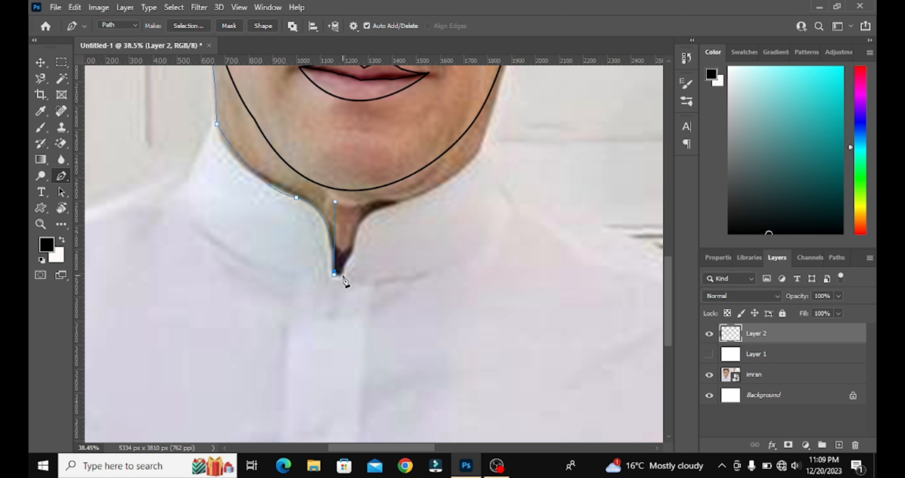
{"action": "key", "text": "ctrl+z"}
{"action": "left_click_drag", "start_coordinate": [447, 188], "coordinate": [447, 197]}
{"action": "left_click", "coordinate": [399, 203]}
{"action": "scroll", "coordinate": [464, 203], "scroll_direction": "right", "scroll_amount": 3}
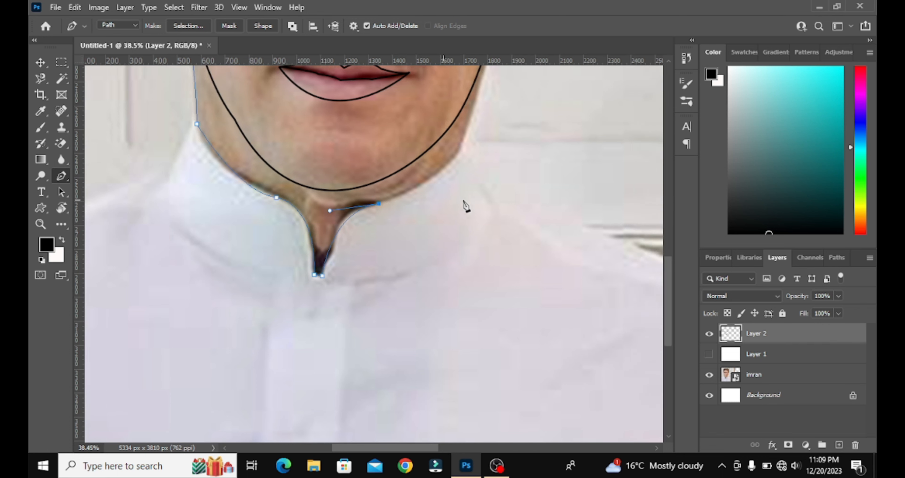
Continue the path along the collar's right edge to its corner and up the side of the neck to the earlobe
{"action": "scroll", "coordinate": [435, 157], "scroll_direction": "up", "scroll_amount": 5}
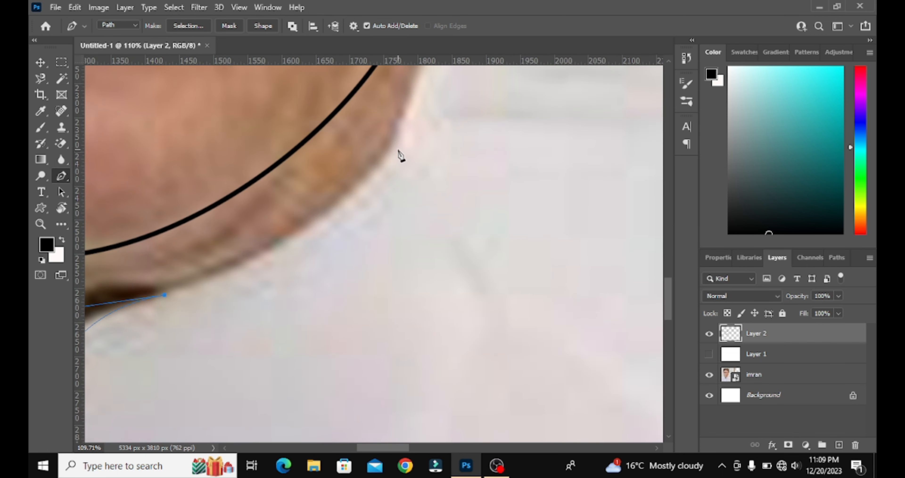
{"action": "left_click_drag", "start_coordinate": [390, 155], "coordinate": [449, 219]}
{"action": "scroll", "coordinate": [411, 151], "scroll_direction": "up", "scroll_amount": 4}
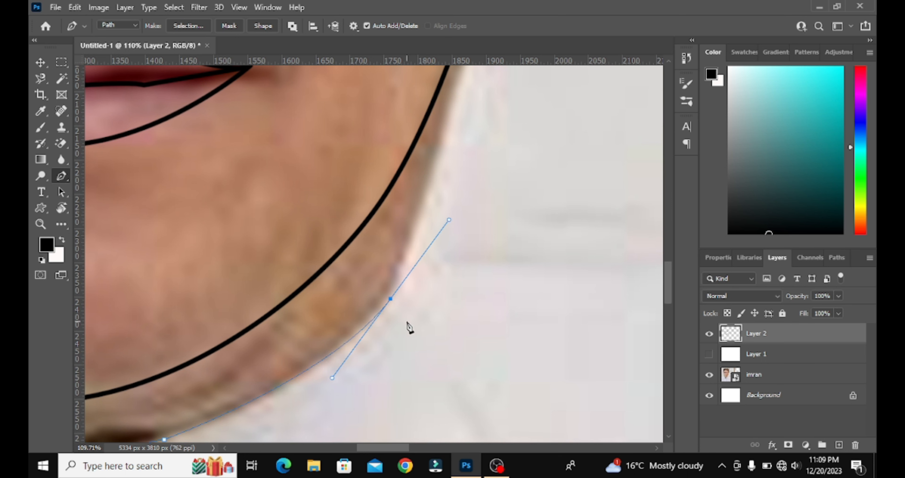
{"action": "scroll", "coordinate": [391, 301], "scroll_direction": "down", "scroll_amount": 4}
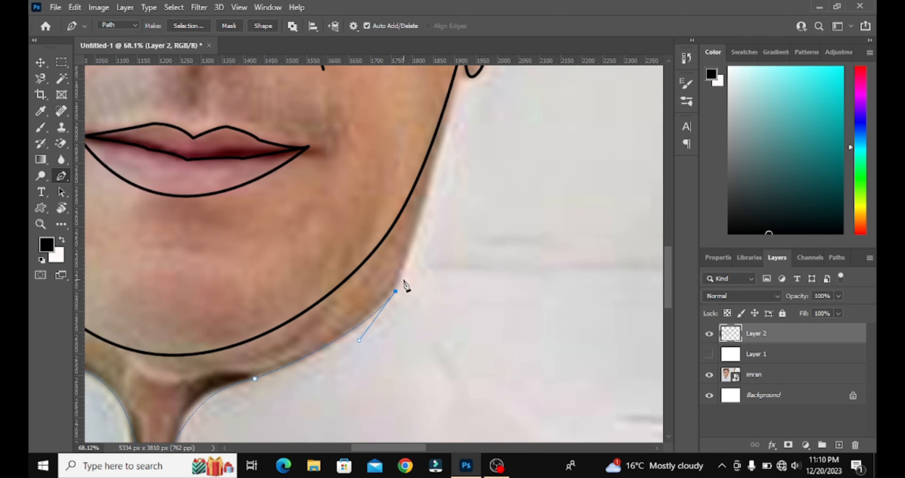
{"action": "scroll", "coordinate": [404, 287], "scroll_direction": "up", "scroll_amount": 2}
{"action": "left_click_drag", "start_coordinate": [446, 143], "coordinate": [446, 129]}
Stroke the neck and collar path with the Brush, preview it over Layer 1 and dismiss the path
{"action": "right_click", "coordinate": [418, 238]}
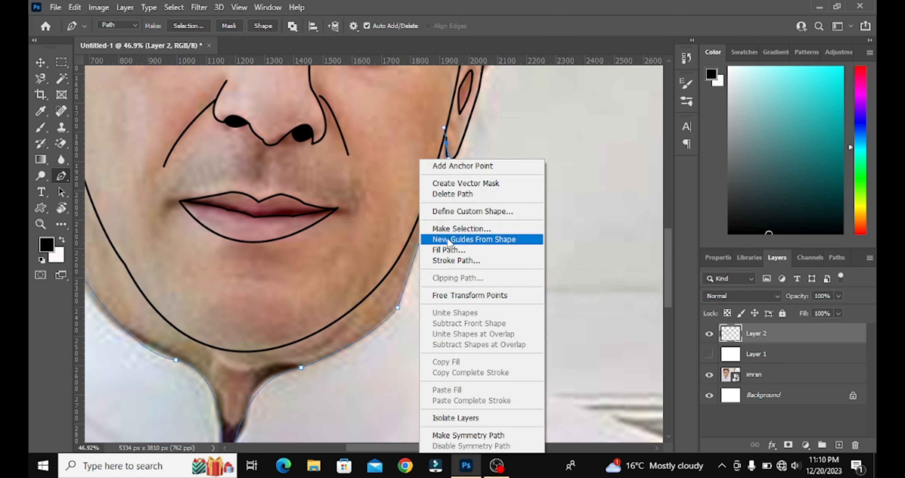
{"action": "left_click", "coordinate": [453, 260]}
{"action": "left_click", "coordinate": [528, 141]}
{"action": "scroll", "coordinate": [321, 287], "scroll_direction": "down", "scroll_amount": 4}
{"action": "left_click", "coordinate": [709, 353]}
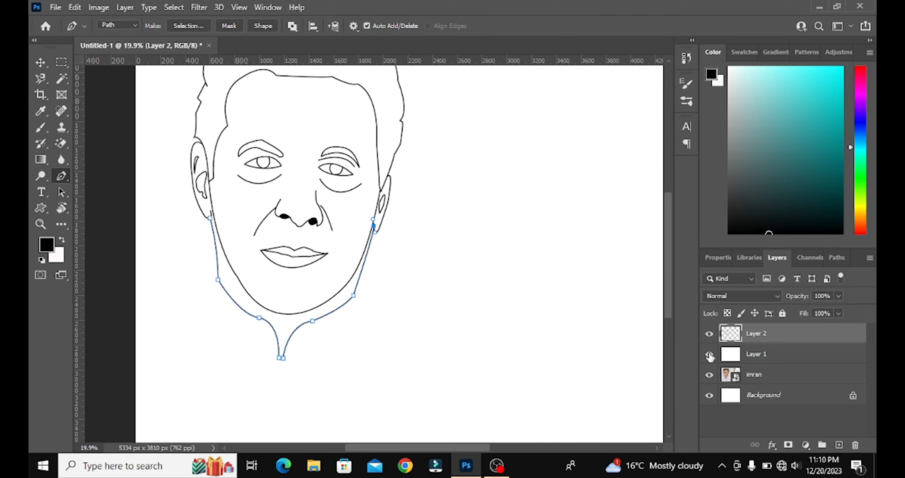
{"action": "left_click", "coordinate": [709, 354]}
{"action": "scroll", "coordinate": [357, 309], "scroll_direction": "up", "scroll_amount": 2}
{"action": "key", "text": "Return"}
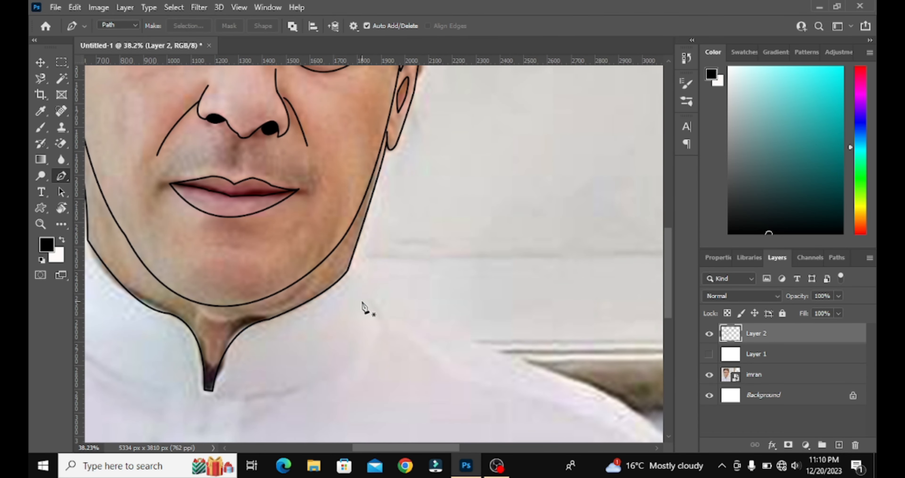
Draw a path from the collar's right corner down its outer edge and along the right shoulder to the shoulder tip
{"action": "left_click", "coordinate": [349, 270]}
{"action": "left_click_drag", "start_coordinate": [375, 343], "coordinate": [378, 344]}
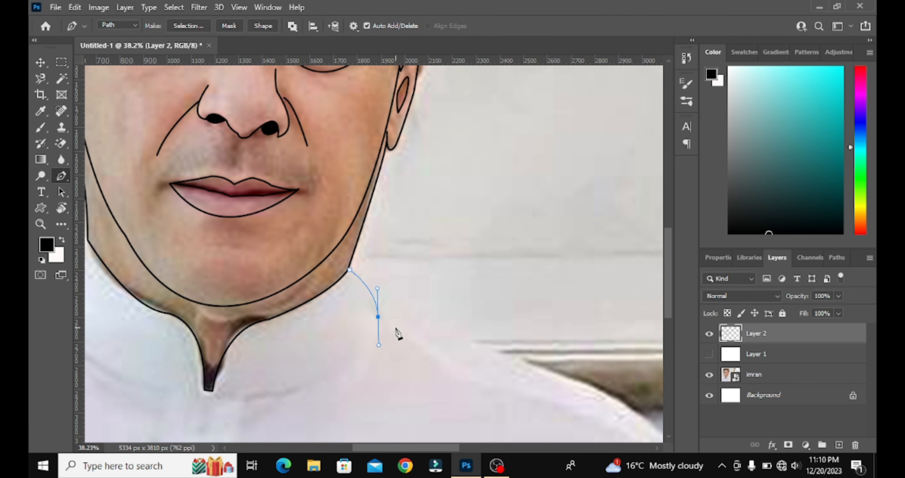
{"action": "scroll", "coordinate": [424, 339], "scroll_direction": "down", "scroll_amount": 3}
{"action": "left_click_drag", "start_coordinate": [573, 330], "coordinate": [601, 375]}
{"action": "scroll", "coordinate": [596, 404], "scroll_direction": "up", "scroll_amount": 2}
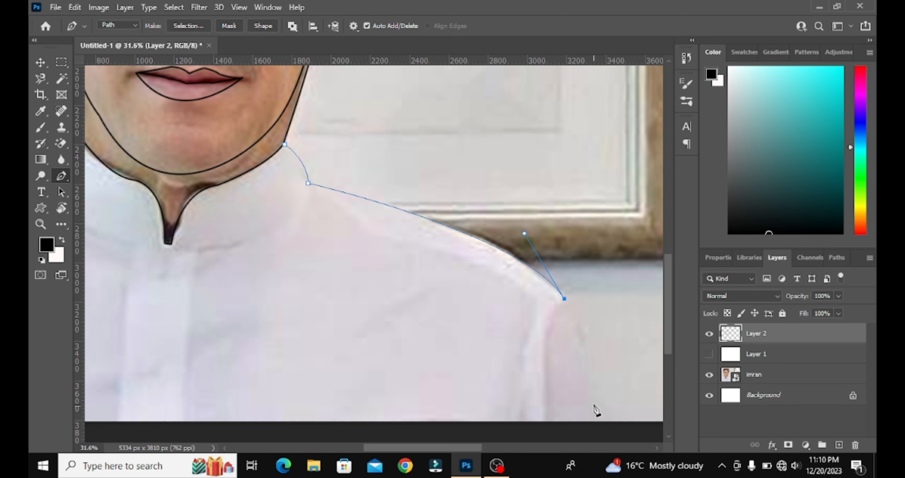
{"action": "scroll", "coordinate": [559, 339], "scroll_direction": "down", "scroll_amount": 3}
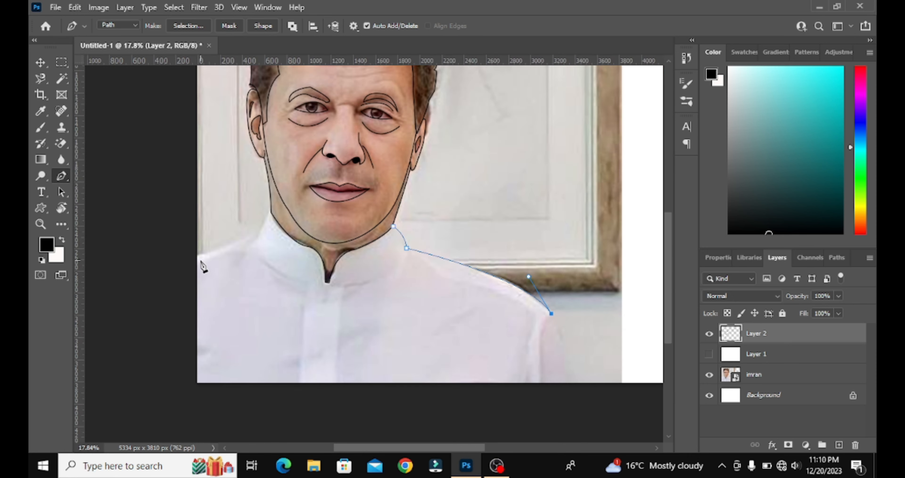
{"action": "left_click_drag", "start_coordinate": [199, 384], "coordinate": [249, 223]}
{"action": "key", "text": "ctrl+z"}
{"action": "scroll", "coordinate": [303, 270], "scroll_direction": "down", "scroll_amount": 3}
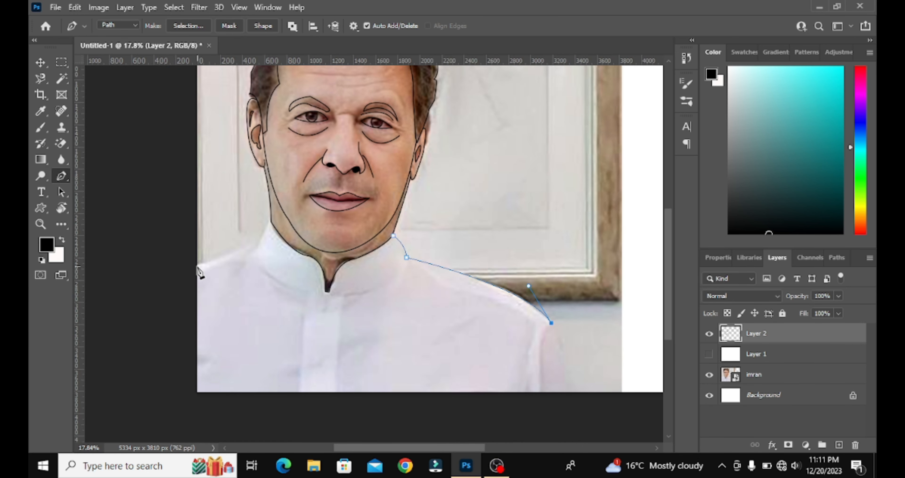
{"action": "left_click", "coordinate": [342, 322]}
{"action": "left_click", "coordinate": [195, 319]}
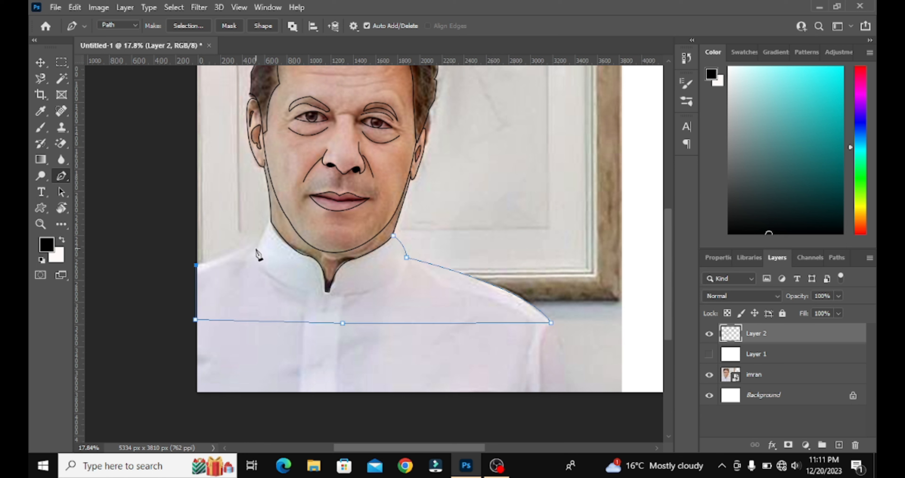
{"action": "key", "text": "ctrl+z"}
{"action": "key", "text": "ctrl+z"}
{"action": "key", "text": "ctrl+z"}
{"action": "left_click_drag", "start_coordinate": [566, 389], "coordinate": [551, 440]}
{"action": "left_click_drag", "start_coordinate": [548, 440], "coordinate": [592, 423]}
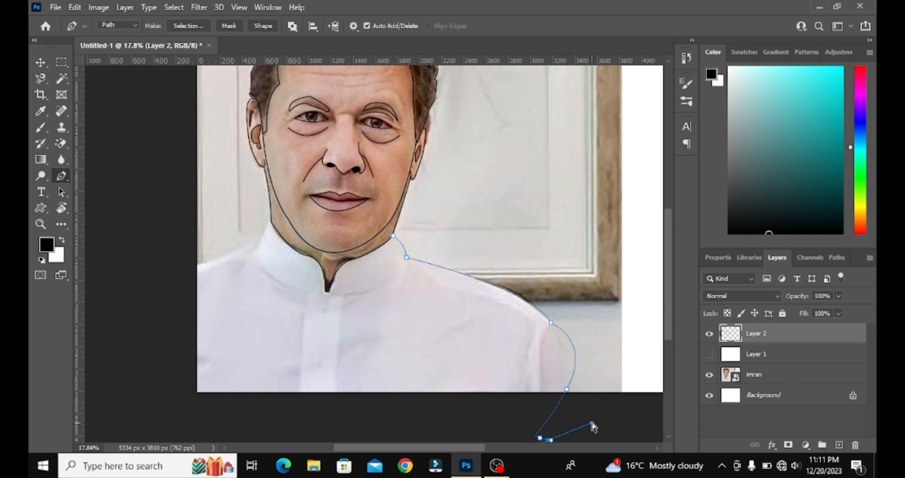
{"action": "key", "text": "ctrl+z"}
{"action": "key", "text": "ctrl+z"}
{"action": "key", "text": "ctrl+z"}
Extend the shoulder path down the right sleeve, along the photo's bottom and left edges, and over the left shoulder to the collar
{"action": "mouse_move", "coordinate": [566, 389]}
{"action": "left_mouse_down"}
{"action": "mouse_move", "coordinate": [564, 439]}
{"action": "mouse_move", "coordinate": [547, 394]}
{"action": "mouse_move", "coordinate": [558, 392]}
{"action": "left_mouse_up"}
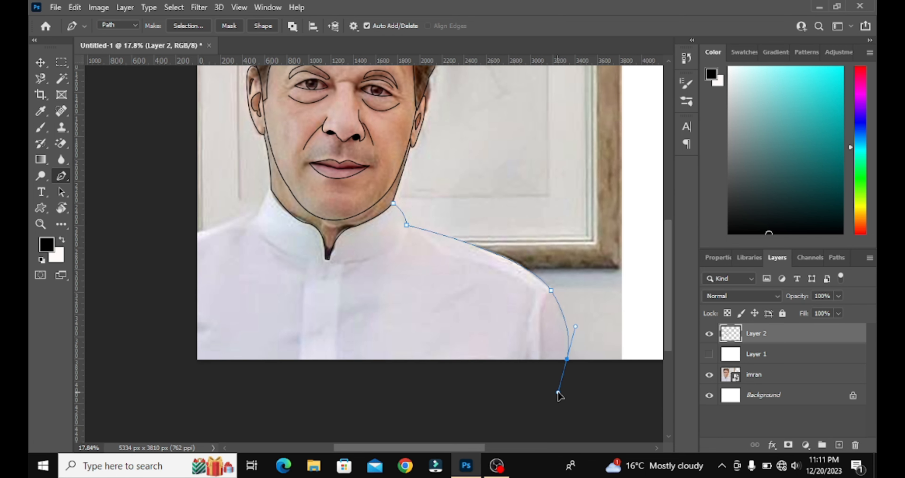
{"action": "left_click", "coordinate": [198, 357]}
{"action": "left_click", "coordinate": [196, 232]}
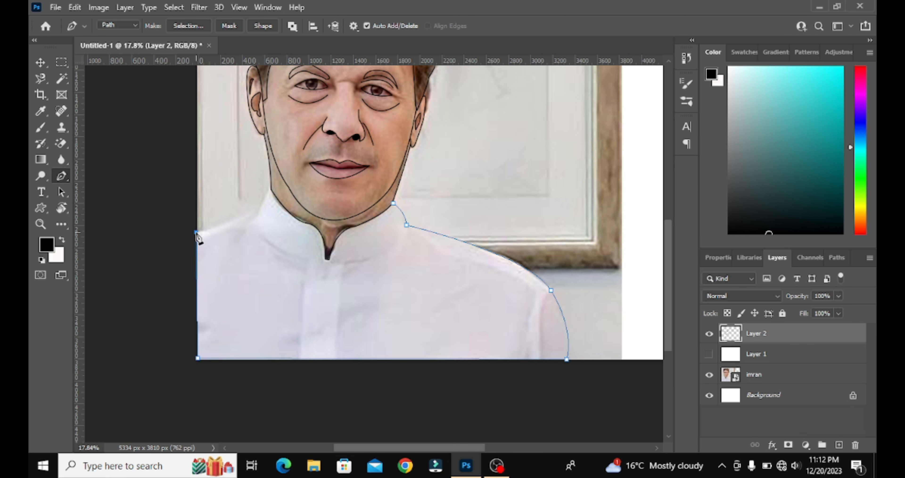
{"action": "left_click_drag", "start_coordinate": [256, 213], "coordinate": [260, 207]}
Stroke the shirt outline path on Layer 2 and preview the line art over Layer 1
{"action": "right_click", "coordinate": [263, 214]}
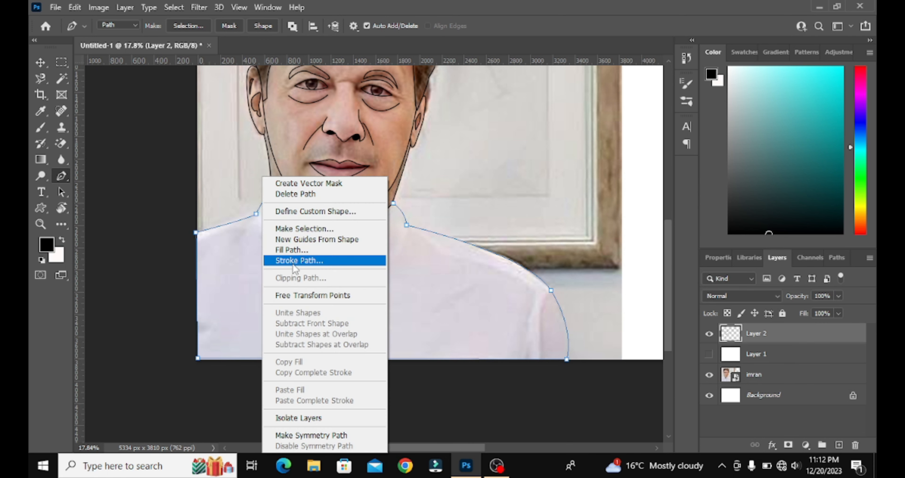
{"action": "left_click", "coordinate": [318, 258]}
{"action": "left_click", "coordinate": [529, 142]}
{"action": "scroll", "coordinate": [494, 370], "scroll_direction": "down", "scroll_amount": 3}
{"action": "left_click", "coordinate": [708, 354]}
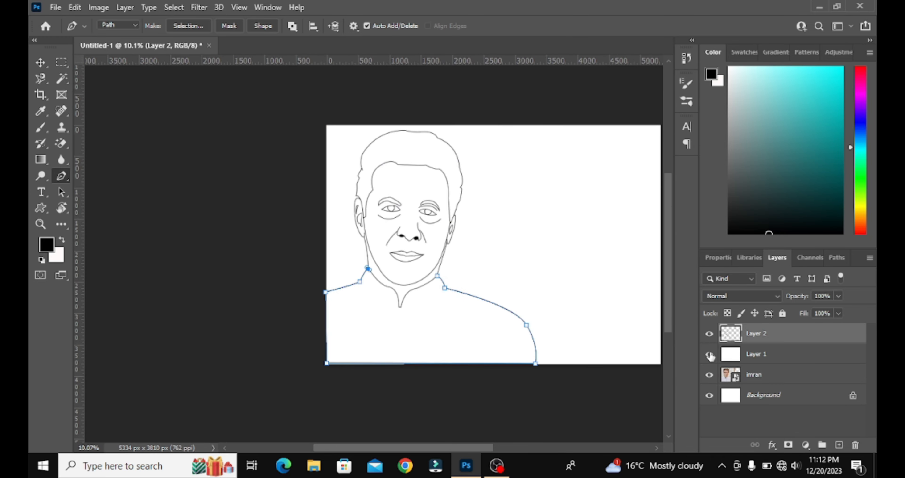
{"action": "left_click", "coordinate": [709, 353]}
Compare the line art with and without Layer 1, leave Layer 1 shown and dismiss the shirt path
{"action": "scroll", "coordinate": [509, 313], "scroll_direction": "right", "scroll_amount": 3}
{"action": "scroll", "coordinate": [245, 297], "scroll_direction": "left", "scroll_amount": 1}
{"action": "scroll", "coordinate": [332, 295], "scroll_direction": "up", "scroll_amount": 5}
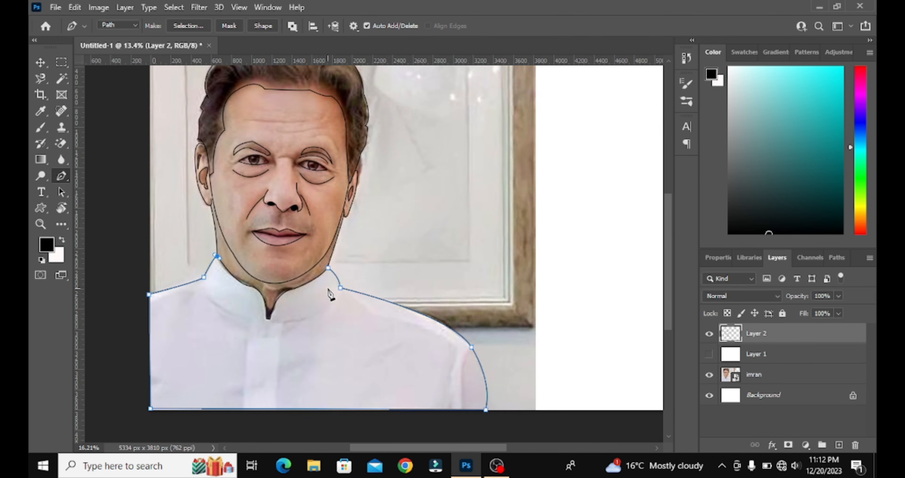
{"action": "left_click", "coordinate": [709, 355]}
{"action": "left_click", "coordinate": [709, 354]}
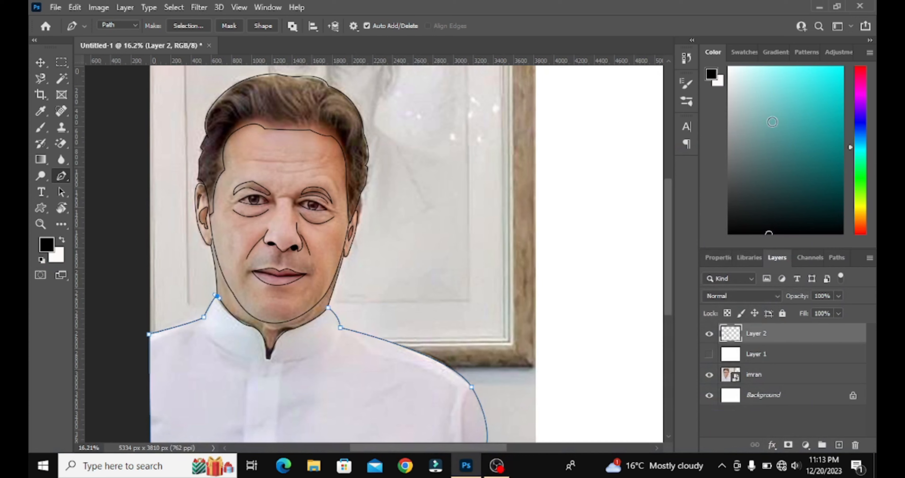
{"action": "left_click", "coordinate": [709, 354]}
{"action": "key", "text": "Escape"}
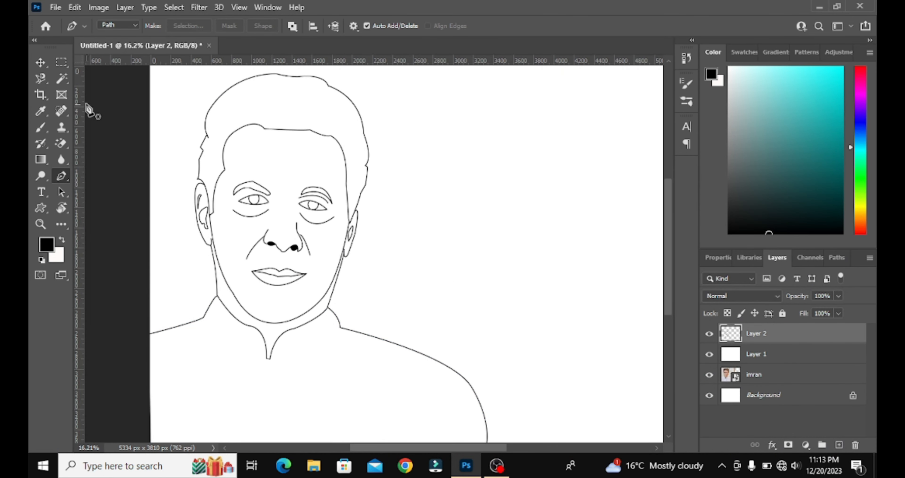
Select the hair area on Layer 2 with the Magic Wand and add a new layer named "here"
{"action": "left_click", "coordinate": [61, 78]}
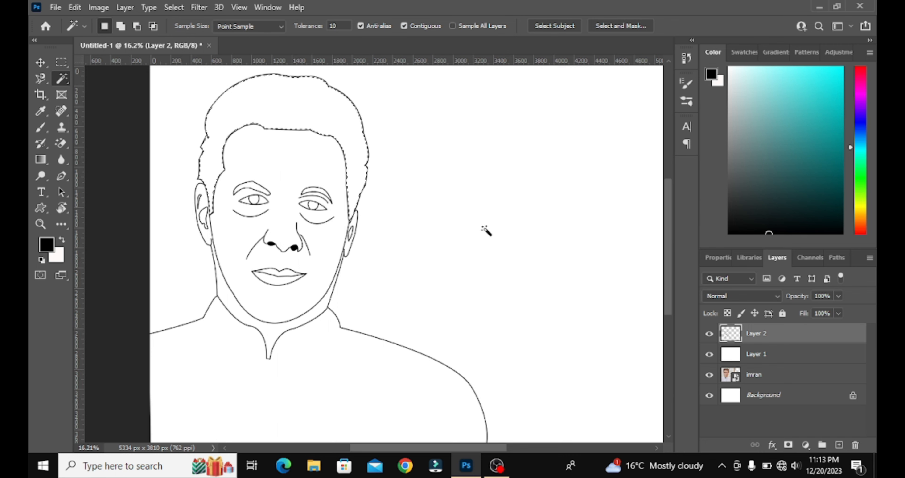
{"action": "left_click", "coordinate": [839, 444]}
{"action": "key", "text": "r"}
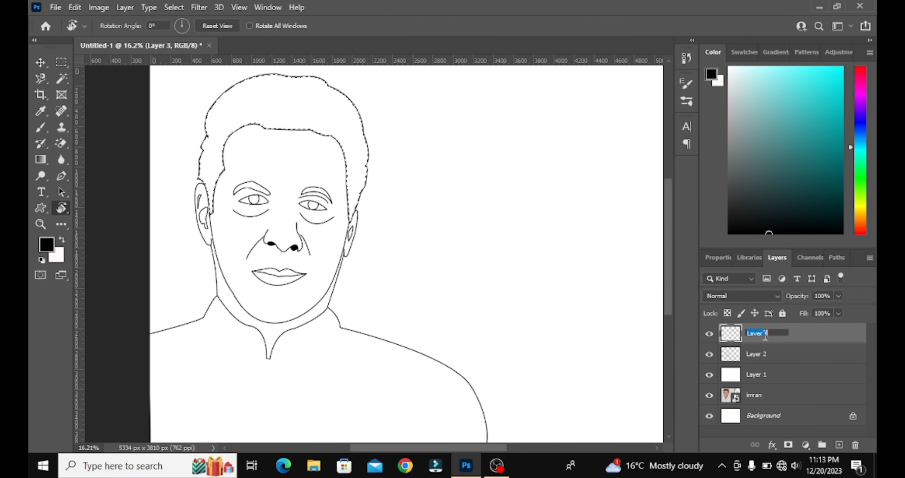
{"action": "key", "text": "Return"}
Expand the hair selection slightly so it reaches under the outline
{"action": "left_click", "coordinate": [173, 8]}
{"action": "mouse_move", "coordinate": [239, 196]}
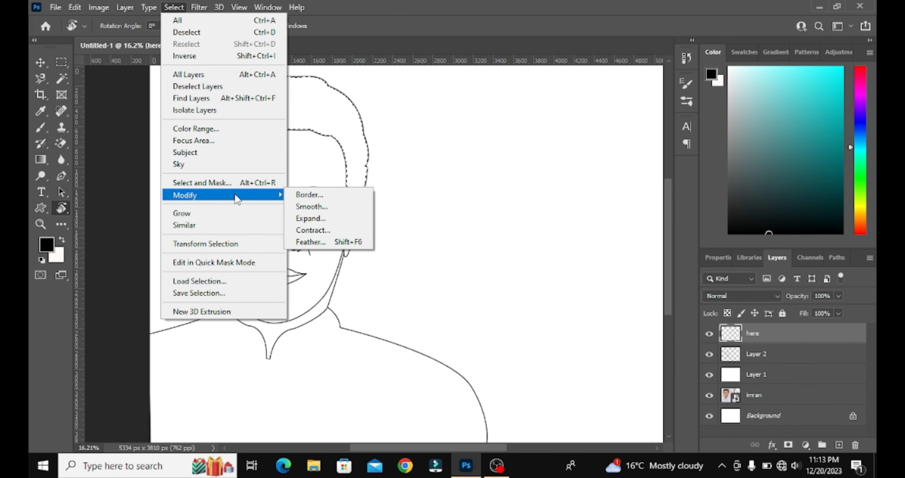
{"action": "left_click", "coordinate": [299, 219]}
{"action": "key", "text": "Return"}
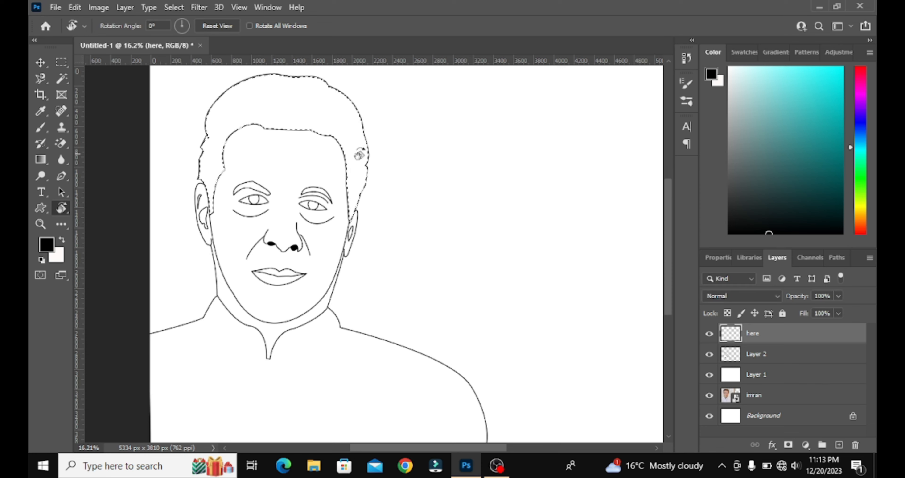
{"action": "left_click", "coordinate": [40, 127]}
{"action": "right_click", "coordinate": [41, 127]}
{"action": "left_click", "coordinate": [46, 244]}
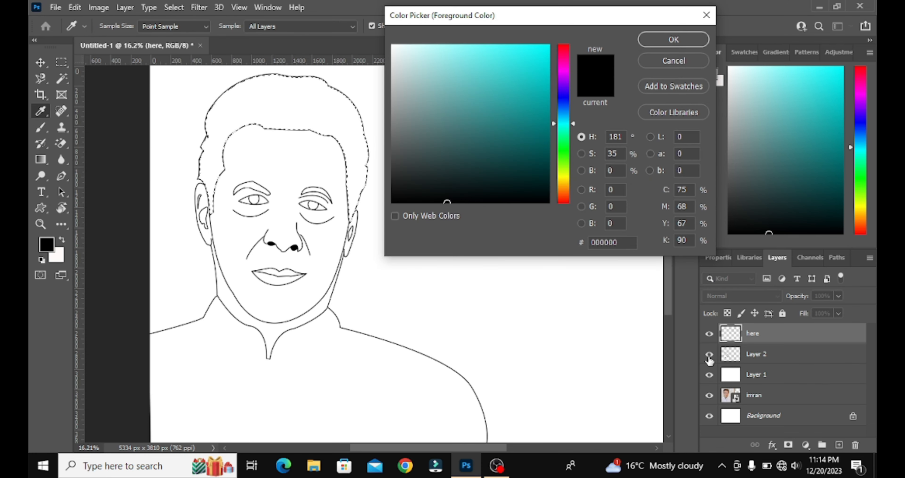
{"action": "left_click", "coordinate": [654, 64]}
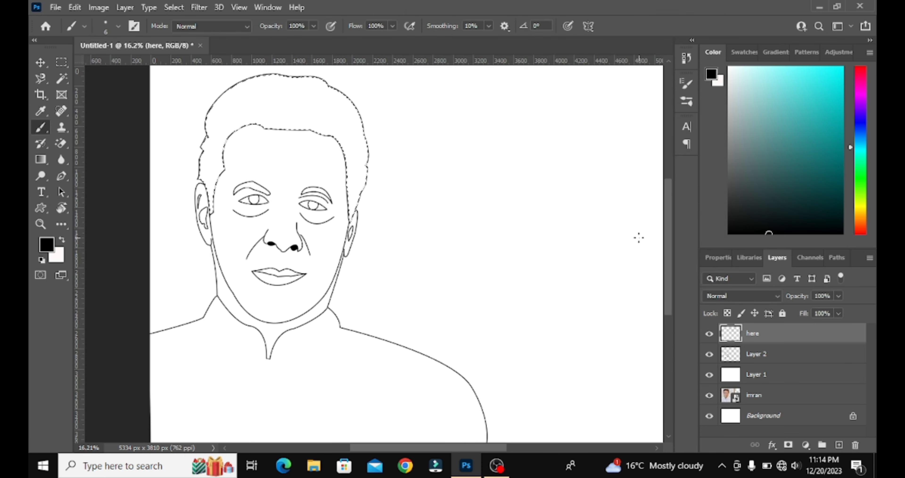
Sample the dark hair colour #5a4d4e from the photo with Layer 1 hidden, and fill the hair selection on the "here" layer
{"action": "left_click", "coordinate": [710, 374]}
{"action": "left_click", "coordinate": [46, 244]}
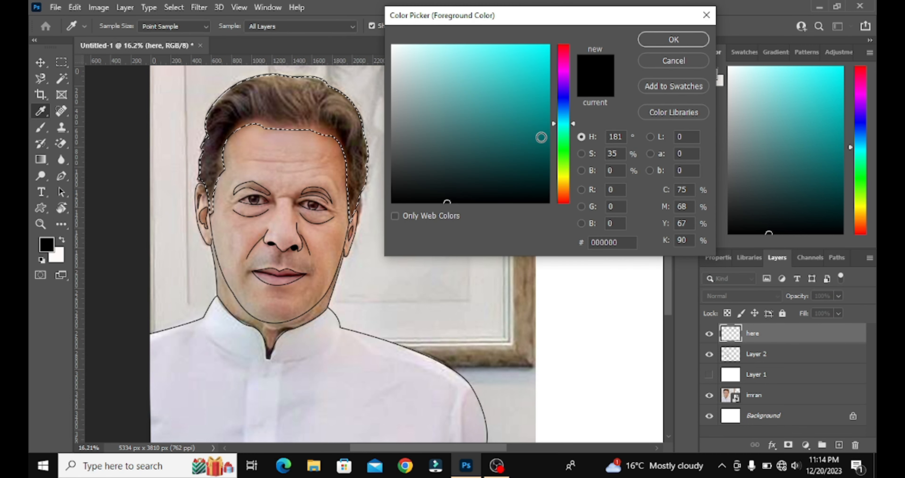
{"action": "left_click", "coordinate": [353, 88]}
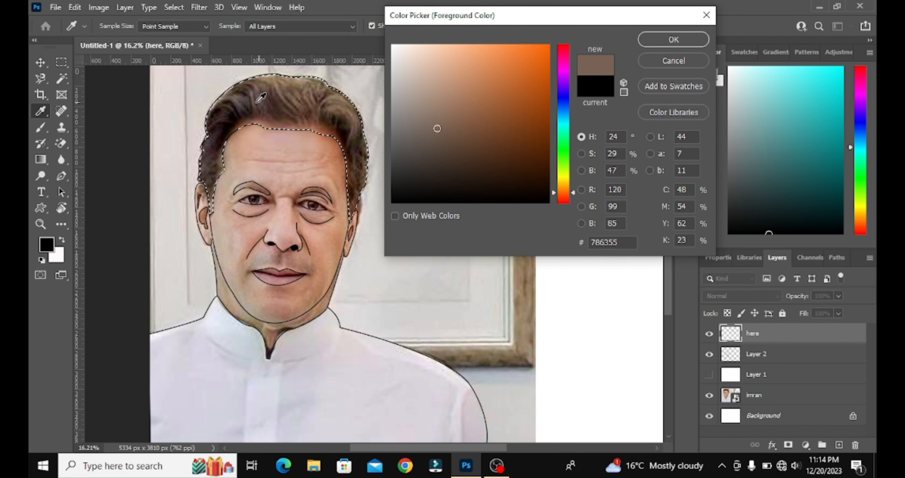
{"action": "left_click", "coordinate": [261, 98]}
{"action": "left_click", "coordinate": [689, 40]}
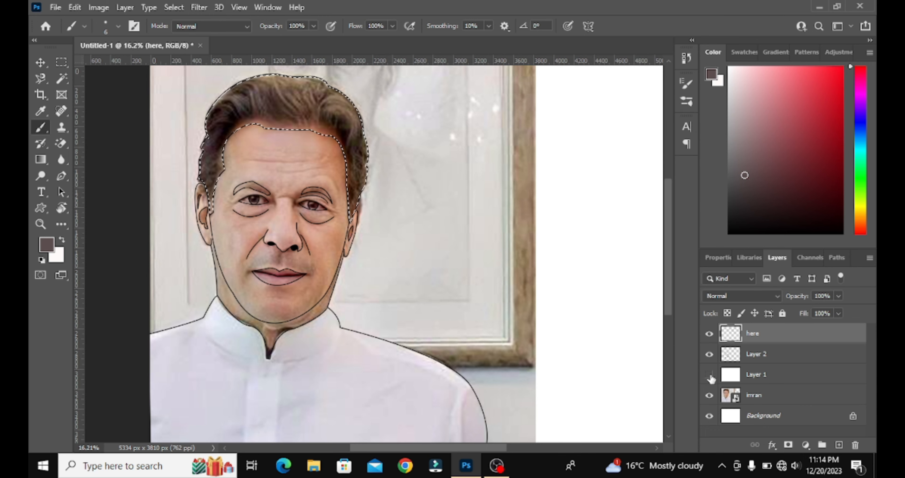
{"action": "left_click", "coordinate": [709, 375]}
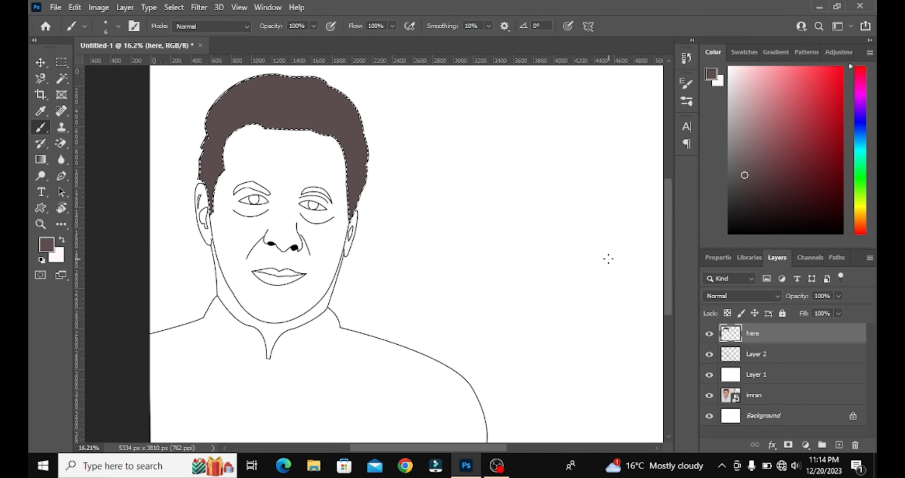
Select the face area on Layer 2 with the Magic Wand and expand the selection by 2 pixels
{"action": "left_click", "coordinate": [759, 360]}
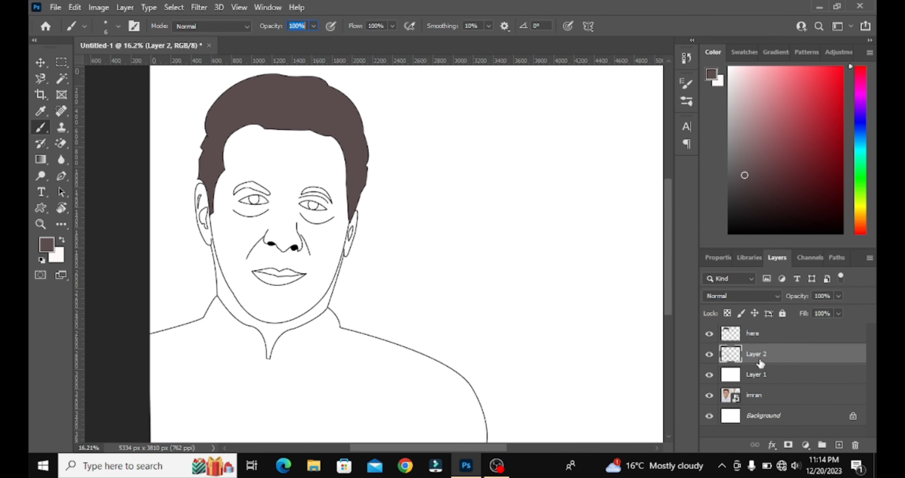
{"action": "left_click", "coordinate": [62, 78]}
{"action": "left_click", "coordinate": [279, 168]}
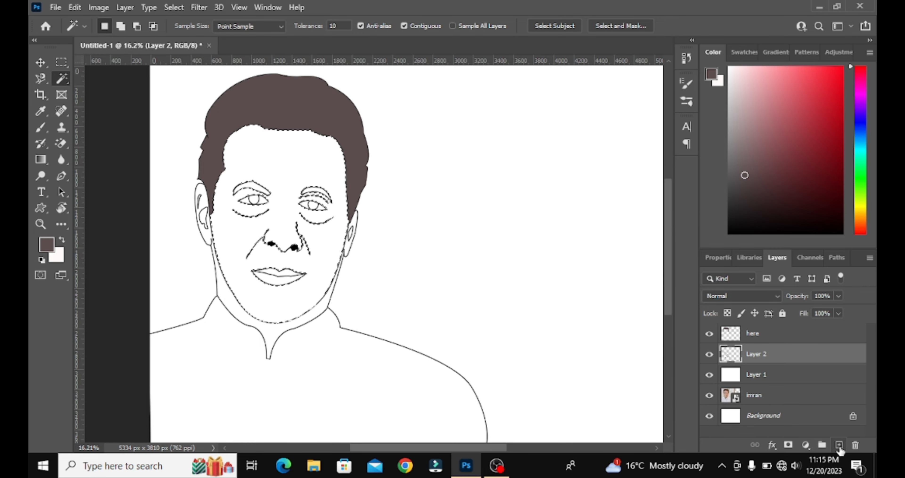
{"action": "left_click", "coordinate": [174, 7]}
{"action": "mouse_move", "coordinate": [190, 193]}
{"action": "left_click", "coordinate": [323, 216]}
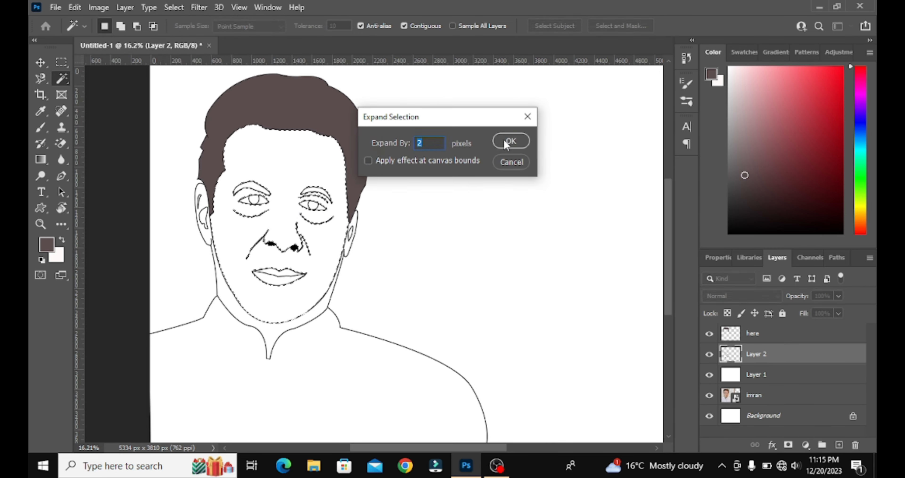
{"action": "left_click", "coordinate": [515, 141]}
Add a new layer named "face" above Layer 2
{"action": "left_click", "coordinate": [838, 444]}
{"action": "type", "text": "face"}
{"action": "key", "text": "Return"}
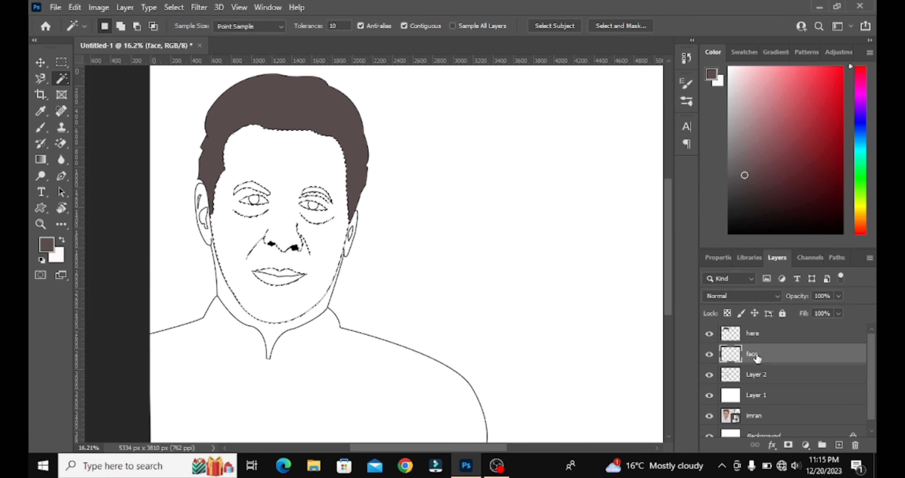
Sample a skin tone from the photo with Layer 1 hidden, fill the face selection on the "face" layer and show Layer 1 again
{"action": "left_click", "coordinate": [709, 396]}
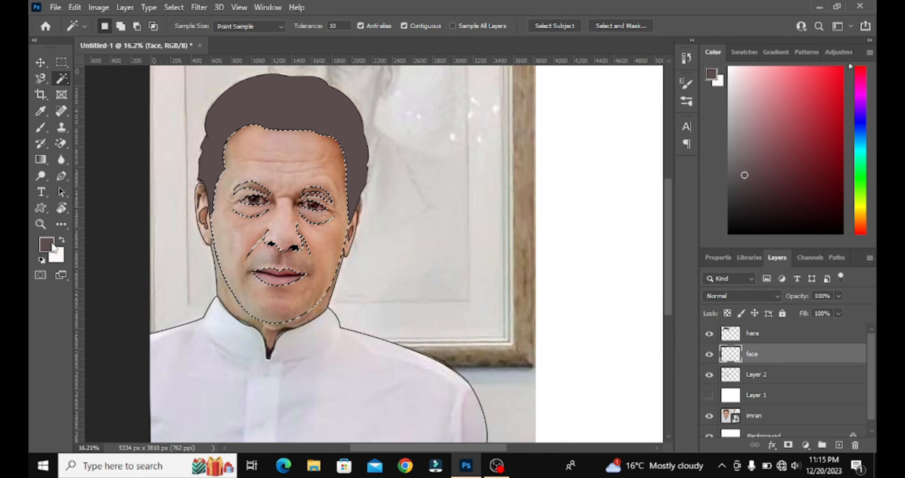
{"action": "left_click", "coordinate": [53, 248]}
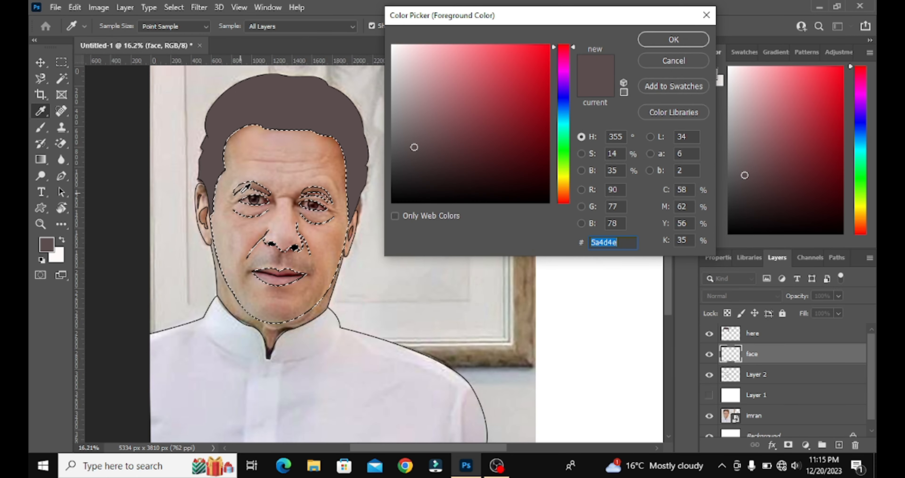
{"action": "left_click", "coordinate": [248, 226]}
{"action": "left_click", "coordinate": [236, 240]}
{"action": "left_click", "coordinate": [238, 253]}
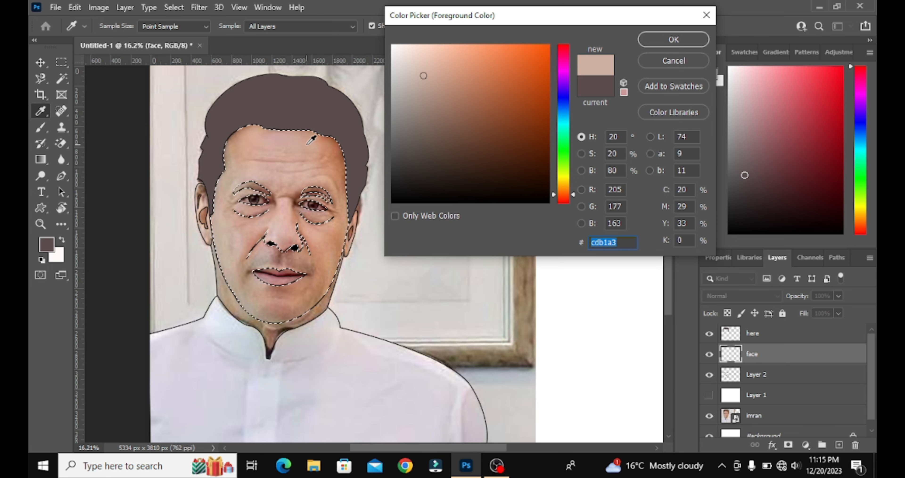
{"action": "left_click", "coordinate": [674, 39]}
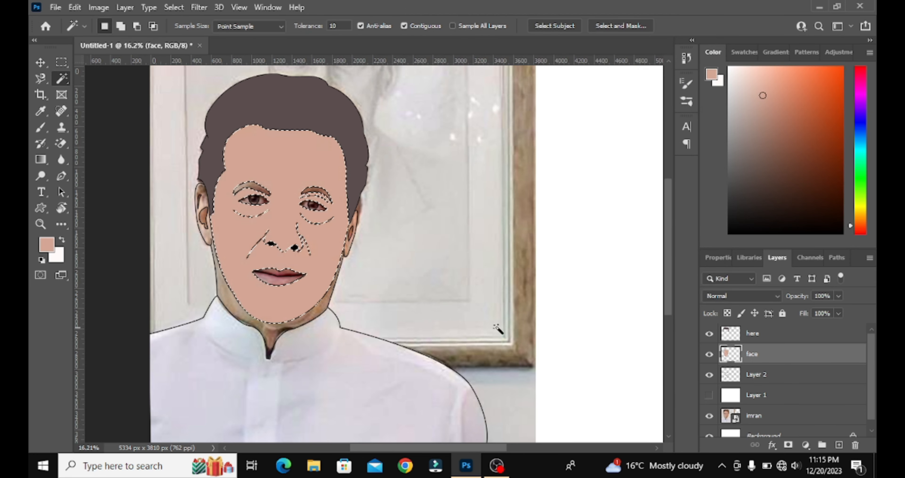
{"action": "left_click", "coordinate": [709, 394]}
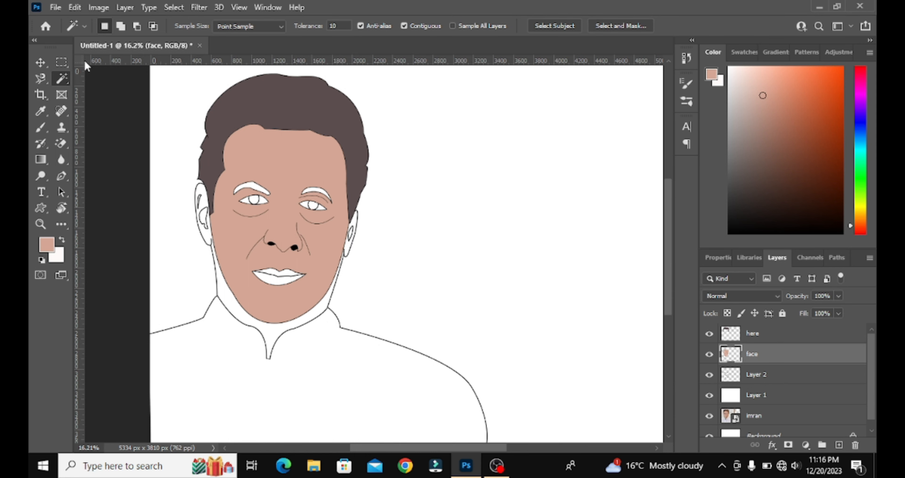
{"action": "scroll", "coordinate": [264, 313], "scroll_direction": "left", "scroll_amount": 1}
{"action": "key", "text": "super"}
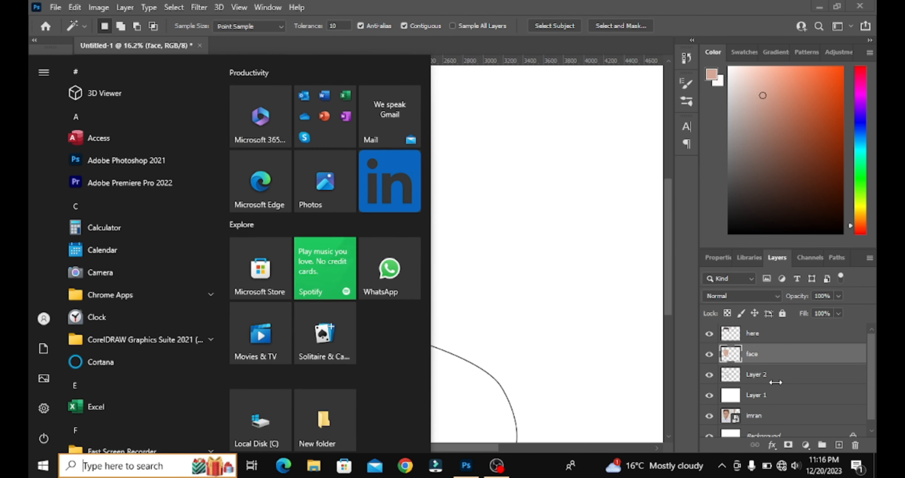
{"action": "key", "text": "super"}
Select both ears and the neck area on Layer 2 with the Magic Wand
{"action": "left_click", "coordinate": [770, 378]}
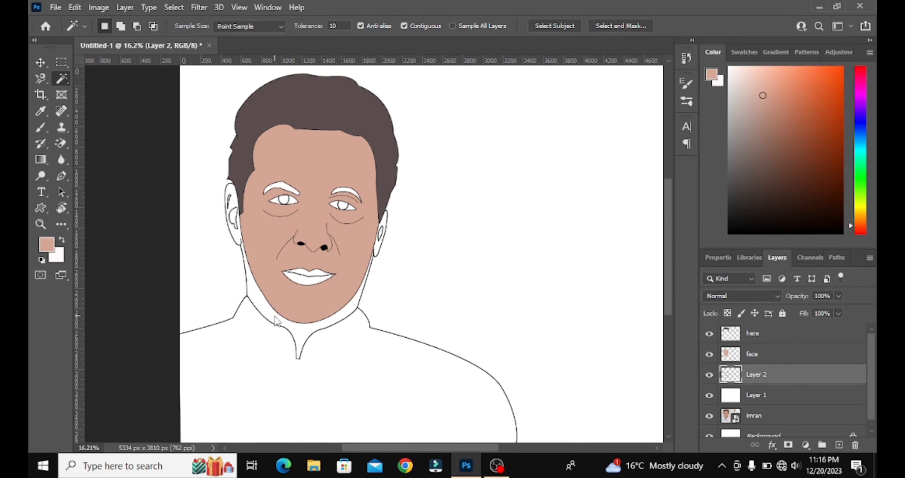
{"action": "scroll", "coordinate": [384, 259], "scroll_direction": "up", "scroll_amount": 2}
{"action": "left_click", "coordinate": [376, 247]}
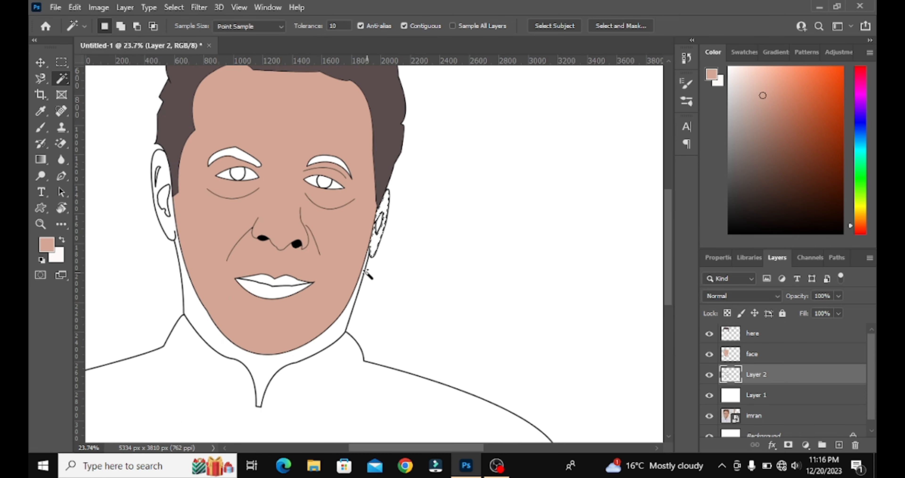
{"action": "left_click", "coordinate": [293, 352], "text": "shift"}
Expand the ear and neck selection and add a new layer above Layer 2
{"action": "left_click", "coordinate": [174, 7]}
{"action": "mouse_move", "coordinate": [252, 198]}
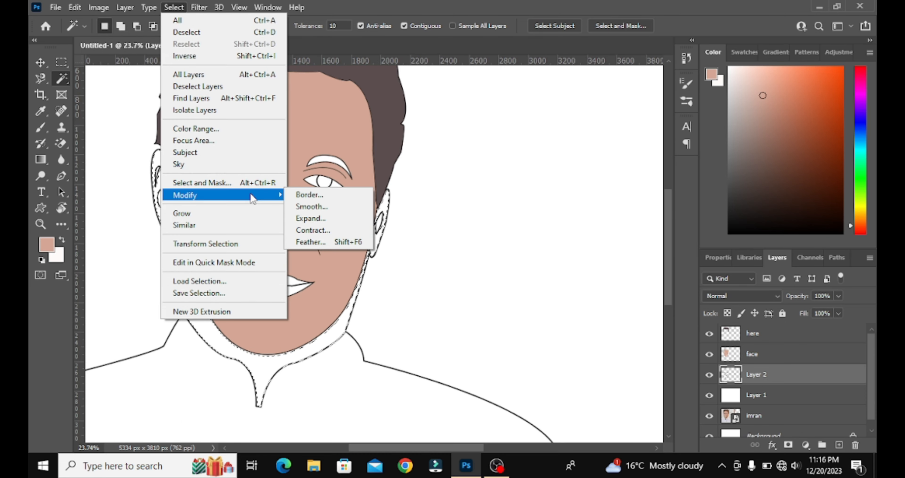
{"action": "left_click", "coordinate": [311, 218]}
{"action": "key", "text": "Return"}
{"action": "left_click", "coordinate": [839, 444]}
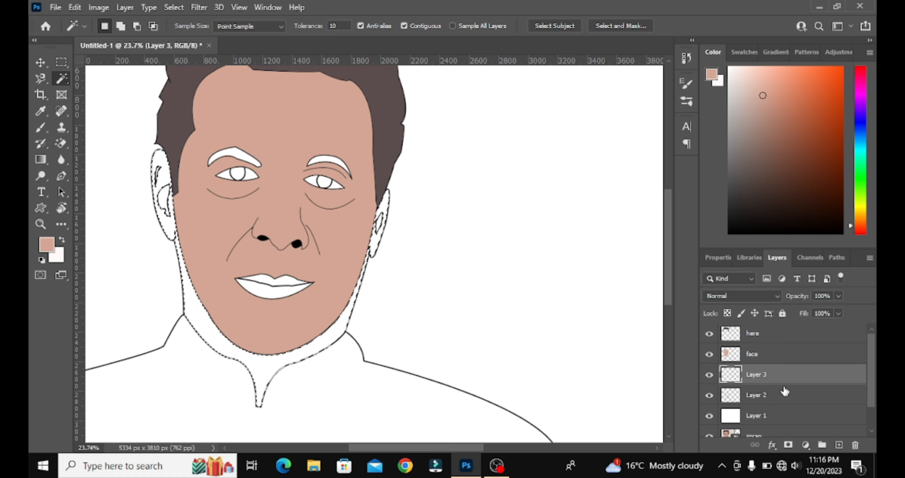
Rename the new layer as "nick" and hide Layer 1 to reveal the photo
{"action": "double_click", "coordinate": [756, 374]}
{"action": "type", "text": "nick"}
{"action": "key", "text": "Return"}
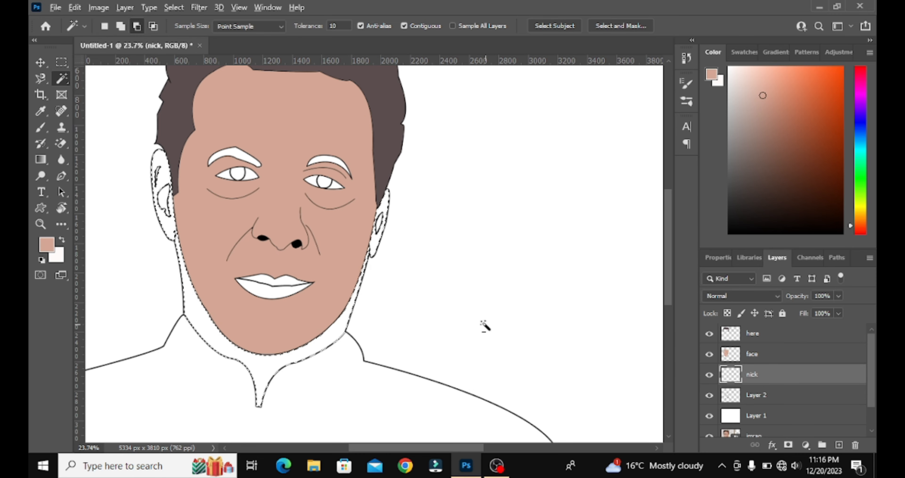
{"action": "scroll", "coordinate": [485, 326], "scroll_direction": "down", "scroll_amount": 3}
{"action": "left_click", "coordinate": [709, 415]}
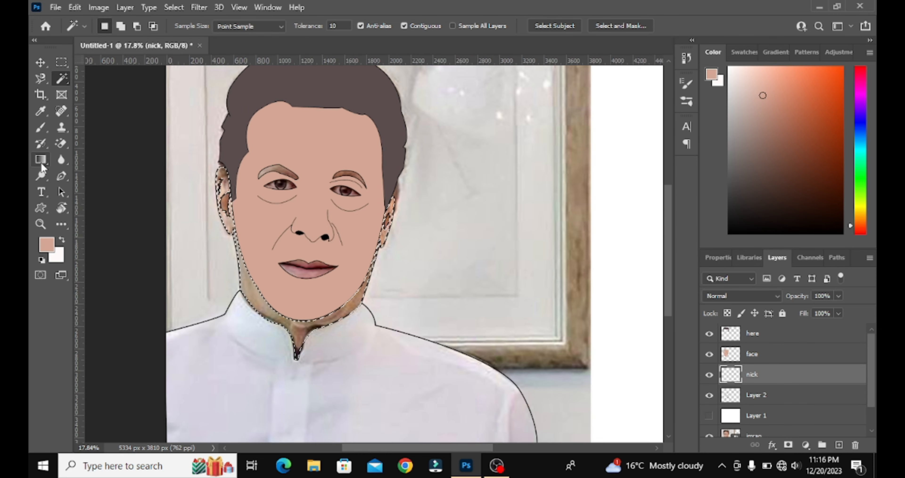
Sample the brown #b2825d from the neck in the photo and fill the ear and neck selection with it
{"action": "left_click", "coordinate": [41, 127]}
{"action": "left_click", "coordinate": [47, 242]}
{"action": "left_click", "coordinate": [252, 285]}
{"action": "left_click", "coordinate": [356, 294]}
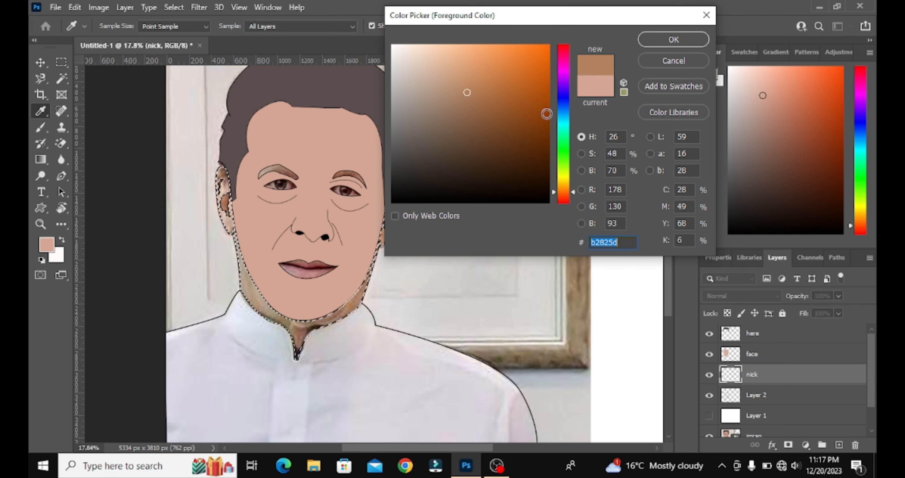
{"action": "key", "text": "Return"}
{"action": "key", "text": "b"}
{"action": "key", "text": "alt+BackSpace"}
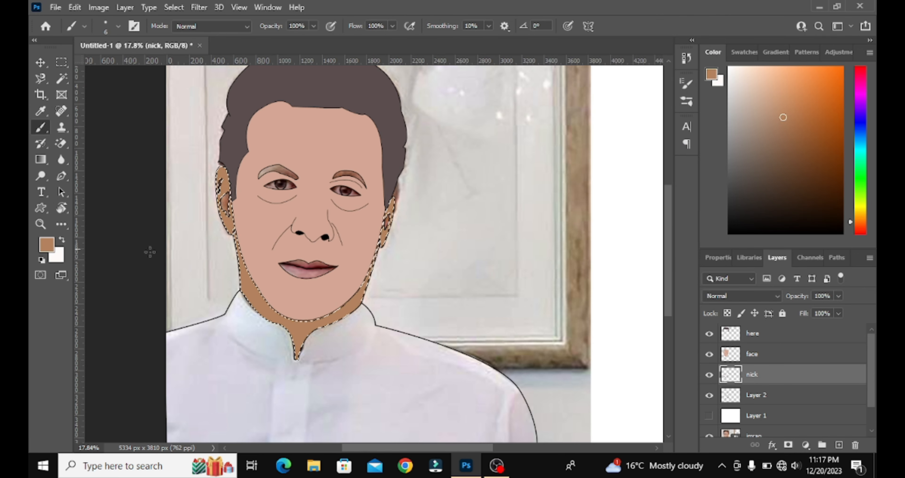
Refill the ear and neck selection with the pinker skin tone #c19481, show Layer 1 again and deselect
{"action": "left_click", "coordinate": [46, 244]}
{"action": "left_click", "coordinate": [436, 68]}
{"action": "left_click", "coordinate": [446, 84]}
{"action": "left_click", "coordinate": [669, 41]}
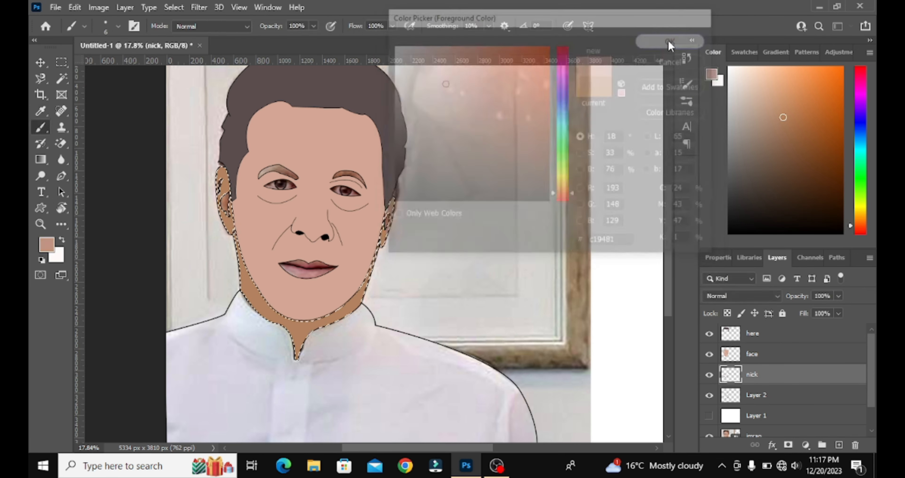
{"action": "key", "text": "alt+BackSpace"}
{"action": "left_click", "coordinate": [709, 415]}
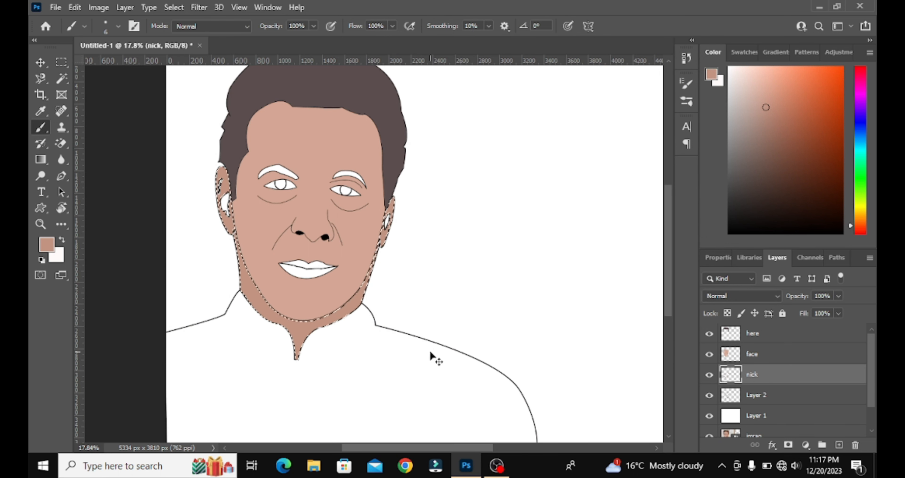
{"action": "key", "text": "ctrl+d"}
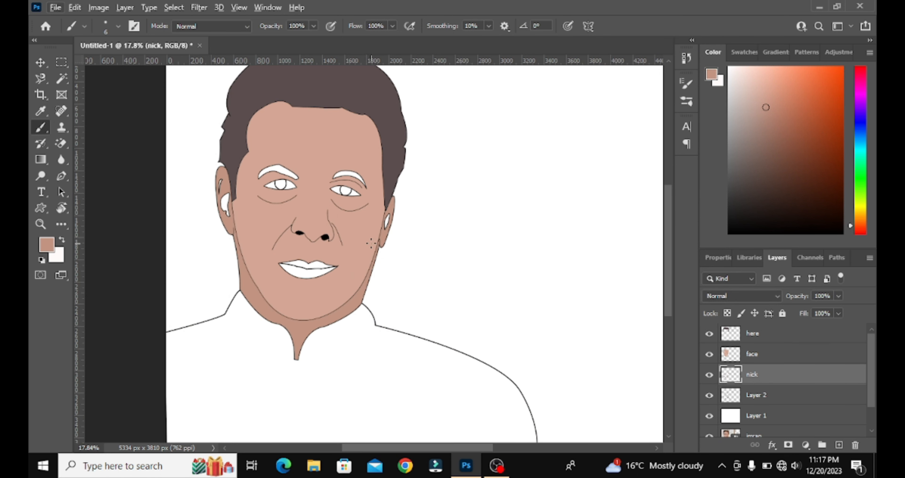
Select the white inner areas of both ears with the Magic Wand and expand the selection
{"action": "scroll", "coordinate": [232, 198], "scroll_direction": "up", "scroll_amount": 5}
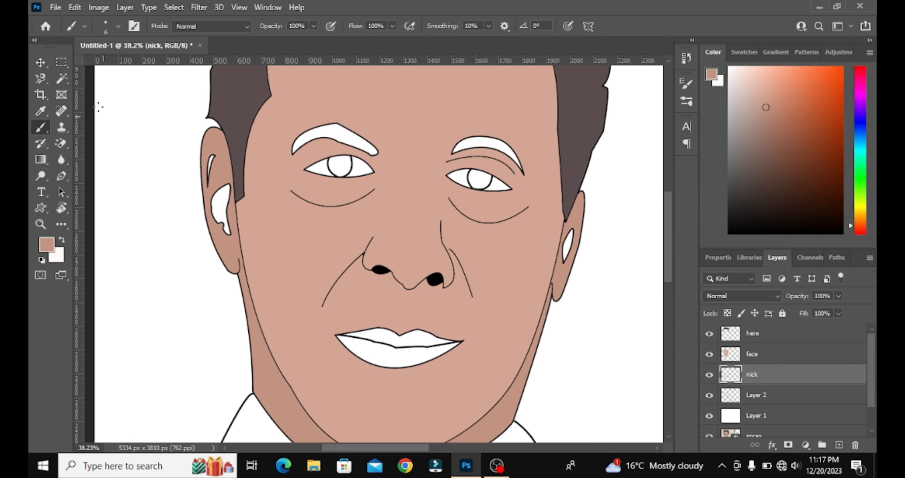
{"action": "key", "text": "w"}
{"action": "left_click", "coordinate": [219, 209]}
{"action": "key", "text": "shift"}
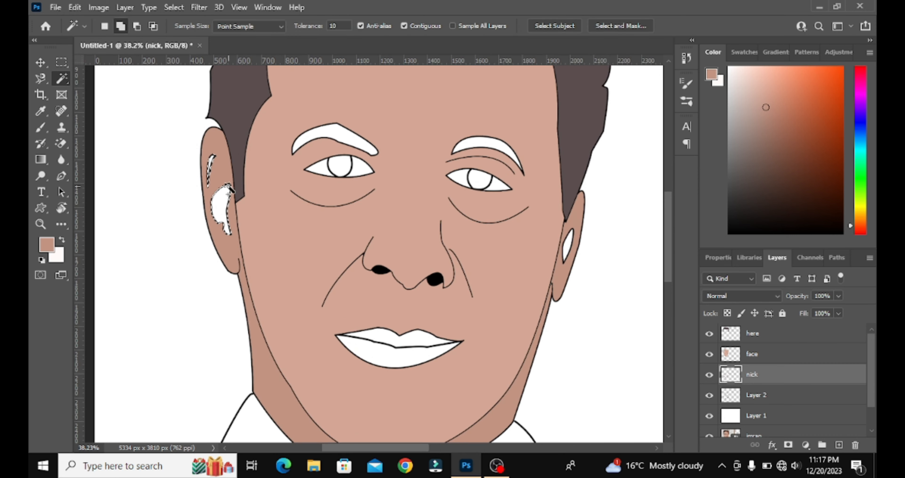
{"action": "left_click", "coordinate": [568, 243], "text": "shift"}
{"action": "left_click", "coordinate": [174, 8]}
{"action": "mouse_move", "coordinate": [264, 196]}
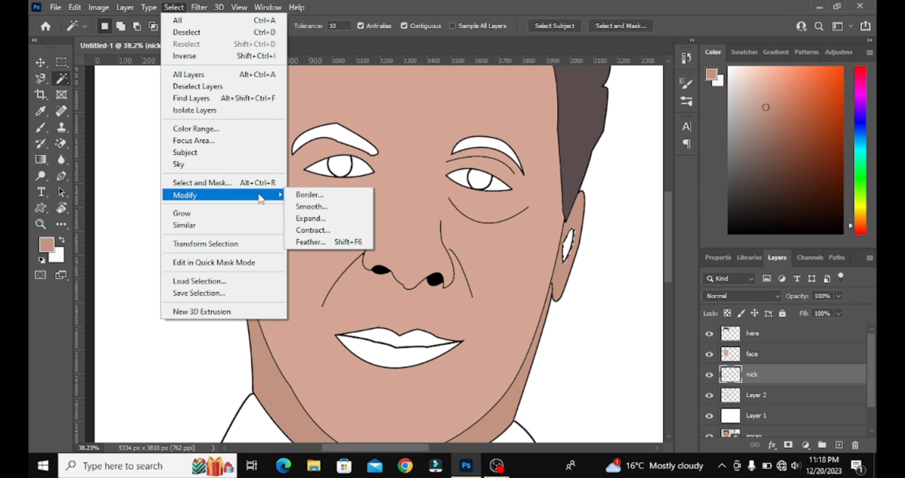
{"action": "left_click", "coordinate": [353, 222]}
{"action": "key", "text": "Return"}
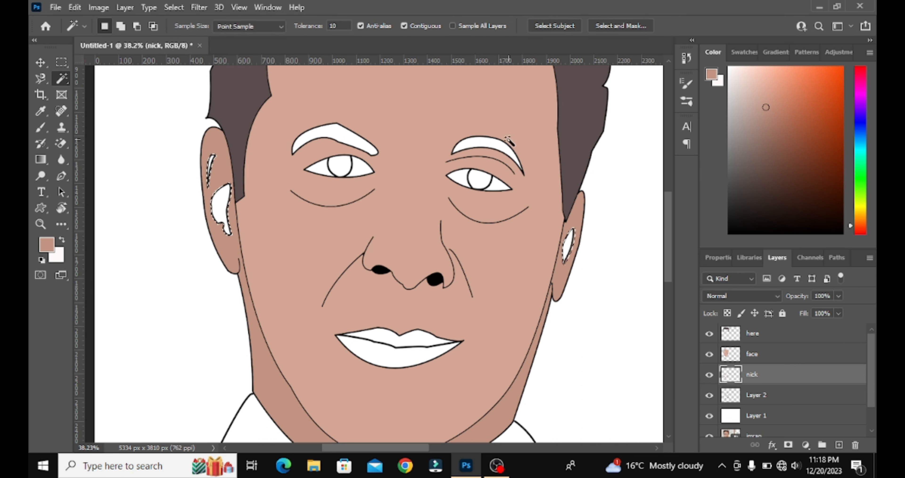
Try filling the inner ear selection with the same skin tone as the ears, and undo the fills
{"action": "left_click", "coordinate": [46, 244]}
{"action": "left_click", "coordinate": [673, 40]}
{"action": "key", "text": "alt+BackSpace"}
{"action": "key", "text": "ctrl+d"}
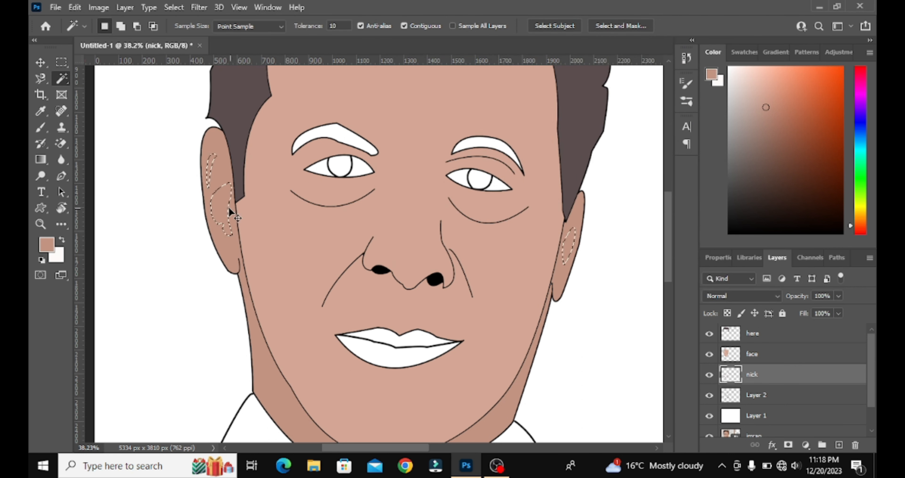
{"action": "left_click", "coordinate": [174, 8]}
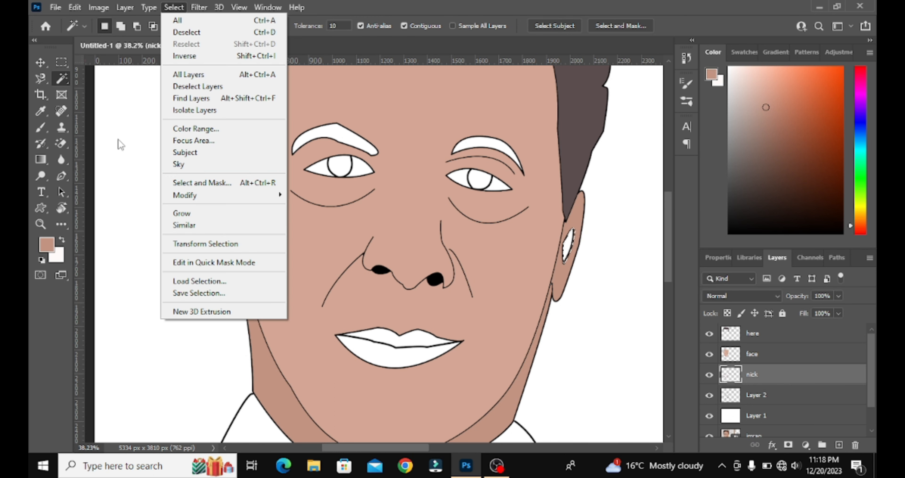
{"action": "left_click", "coordinate": [47, 242]}
{"action": "left_click", "coordinate": [659, 42]}
{"action": "key", "text": "alt+BackSpace"}
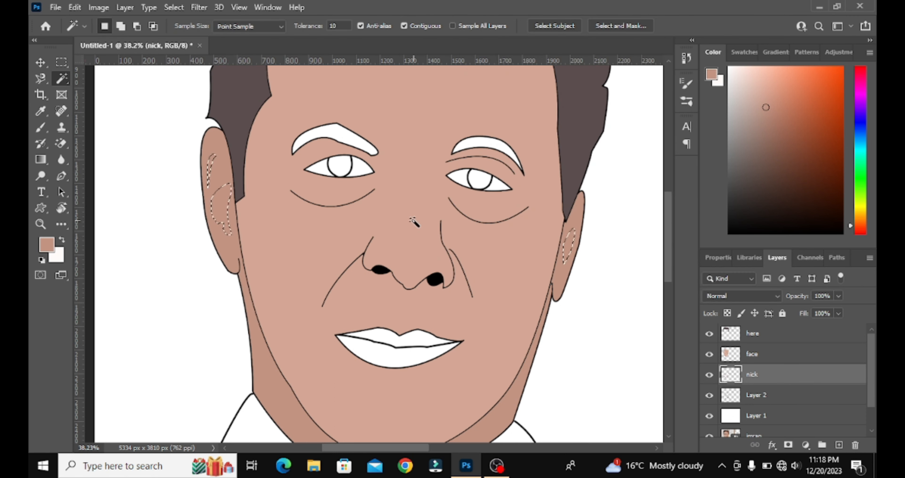
{"action": "key", "text": "ctrl+alt+z"}
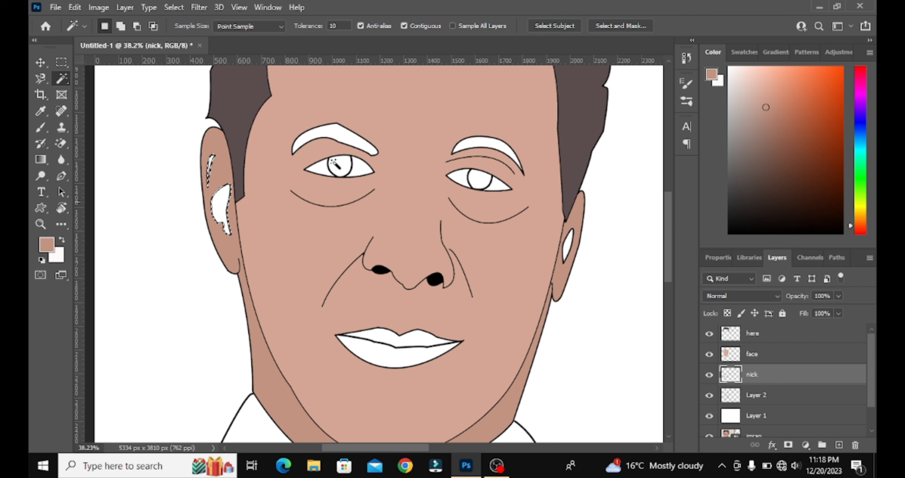
Add the other ear's inner area to the selection, fill it on the "nick" layer with the darker tone #b88976 and deselect
{"action": "left_click", "coordinate": [566, 250], "text": "shift"}
{"action": "left_click", "coordinate": [40, 127]}
{"action": "left_click", "coordinate": [46, 245]}
{"action": "left_click", "coordinate": [448, 88]}
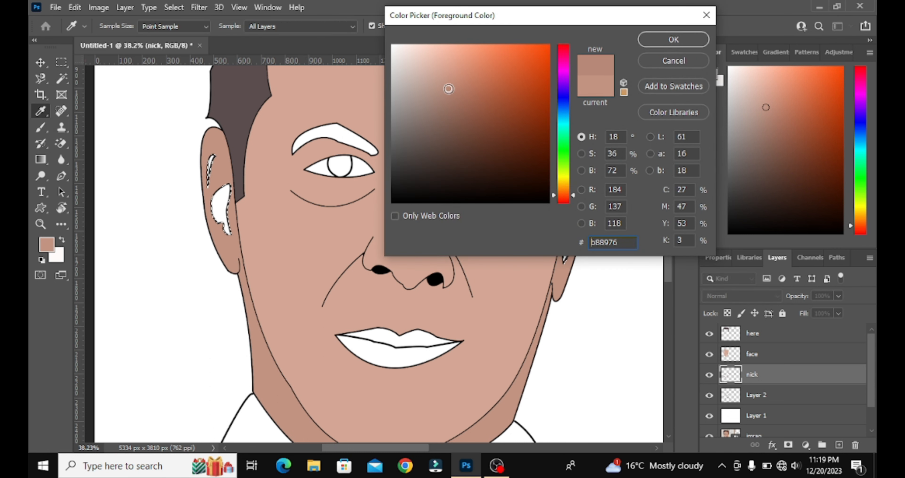
{"action": "left_click", "coordinate": [674, 39]}
{"action": "left_click", "coordinate": [673, 39]}
{"action": "key", "text": "b"}
{"action": "key", "text": "alt+BackSpace"}
{"action": "key", "text": "ctrl+d"}
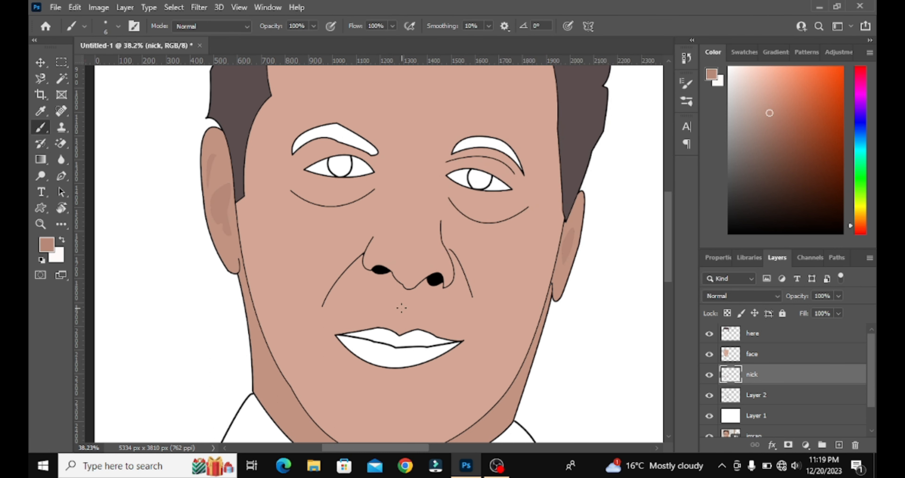
Select both lips on Layer 2 with the Magic Wand and expand the selection by 2 pixels
{"action": "left_click", "coordinate": [67, 82]}
{"action": "left_click", "coordinate": [749, 401]}
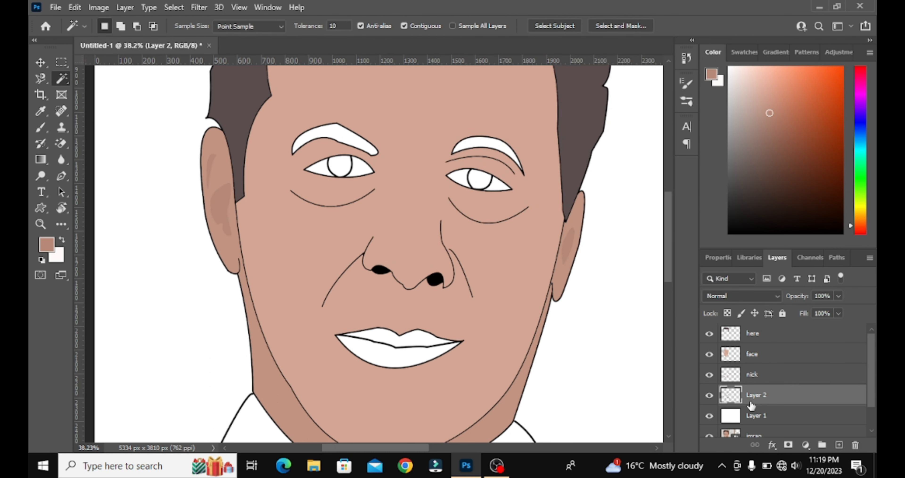
{"action": "left_click", "coordinate": [410, 363], "text": "shift"}
{"action": "left_click", "coordinate": [173, 7]}
{"action": "mouse_move", "coordinate": [246, 195]}
{"action": "left_click", "coordinate": [330, 218]}
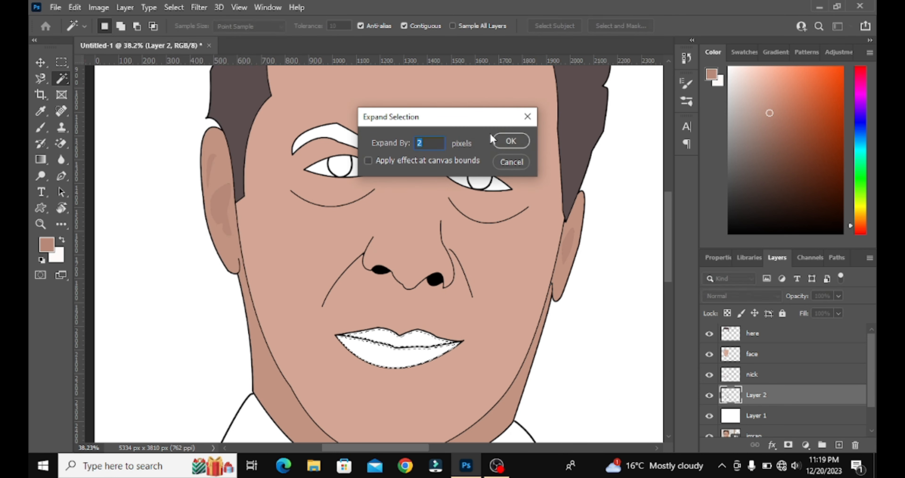
{"action": "left_click", "coordinate": [511, 115]}
Add a new layer named "hunt" above Layer 2
{"action": "left_click", "coordinate": [839, 444]}
{"action": "key", "text": "h"}
{"action": "key", "text": "u"}
{"action": "key", "text": "t"}
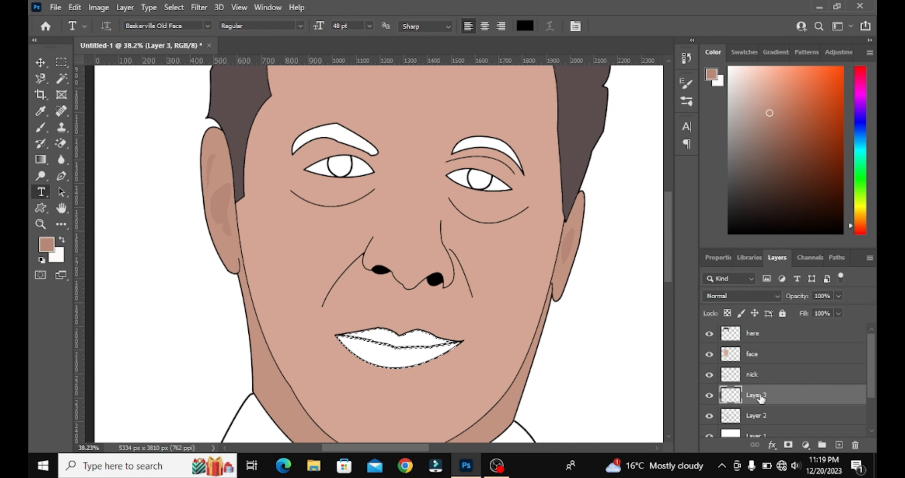
{"action": "double_click", "coordinate": [758, 395]}
{"action": "type", "text": "hunt"}
{"action": "key", "text": "Return"}
{"action": "key", "text": "b"}
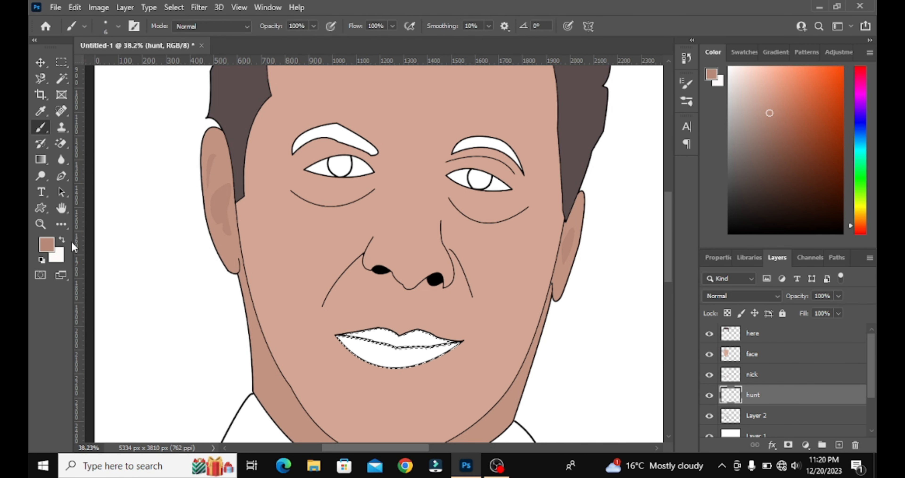
Sample the lip colour #bb8386 from the photo with Layer 1 hidden, fill the lips, show Layer 1 again and deselect
{"action": "scroll", "coordinate": [326, 277], "scroll_direction": "down", "scroll_amount": 3}
{"action": "scroll", "coordinate": [791, 386], "scroll_direction": "down", "scroll_amount": 2}
{"action": "left_click", "coordinate": [709, 385]}
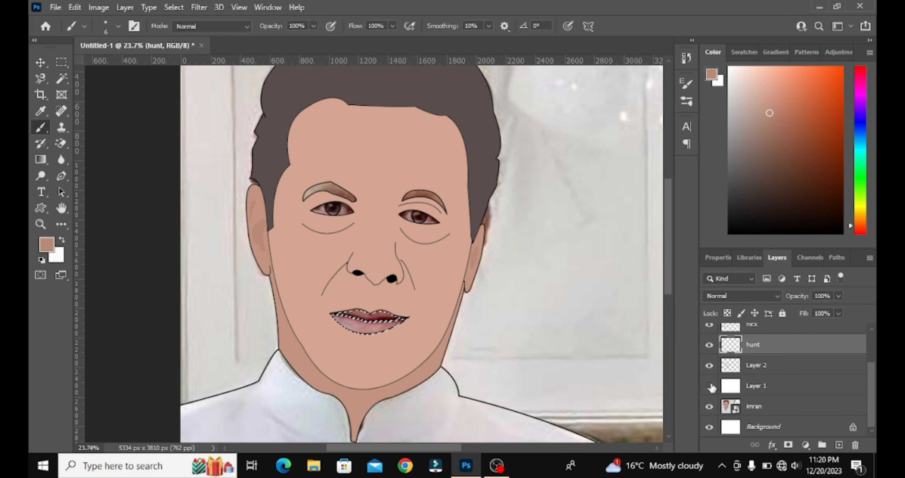
{"action": "left_click", "coordinate": [46, 244]}
{"action": "left_click", "coordinate": [365, 326]}
{"action": "left_click", "coordinate": [673, 40]}
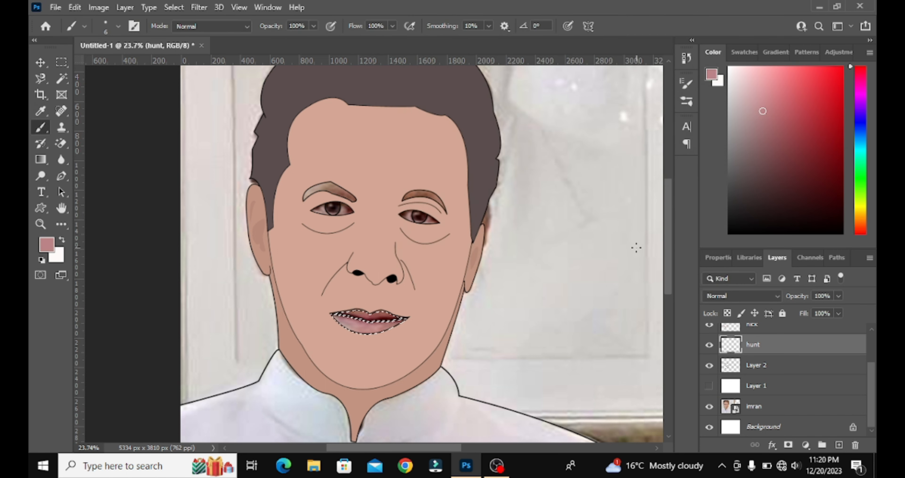
{"action": "key", "text": "alt+BackSpace"}
{"action": "left_click", "coordinate": [709, 386]}
{"action": "key", "text": "ctrl+d"}
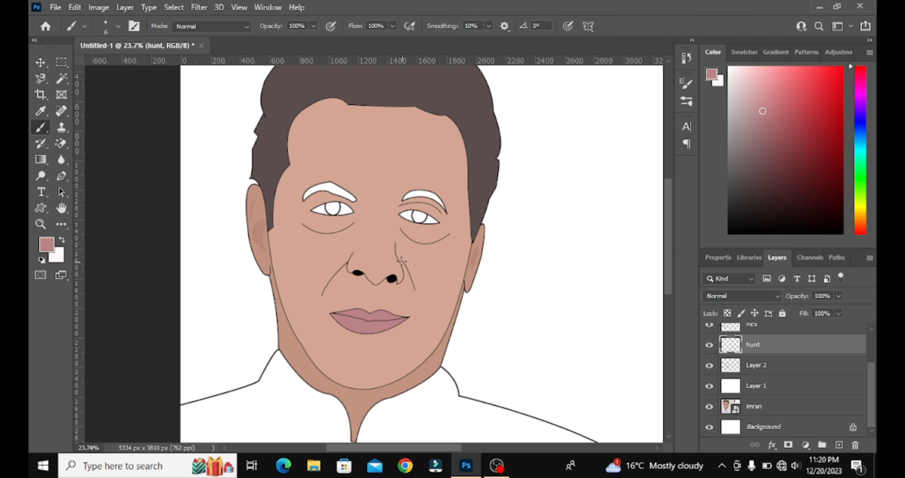
Select both irises and both eyebrows on Layer 2 with the Magic Wand and expand the selection
{"action": "left_click", "coordinate": [66, 81]}
{"action": "scroll", "coordinate": [436, 246], "scroll_direction": "up", "scroll_amount": 3}
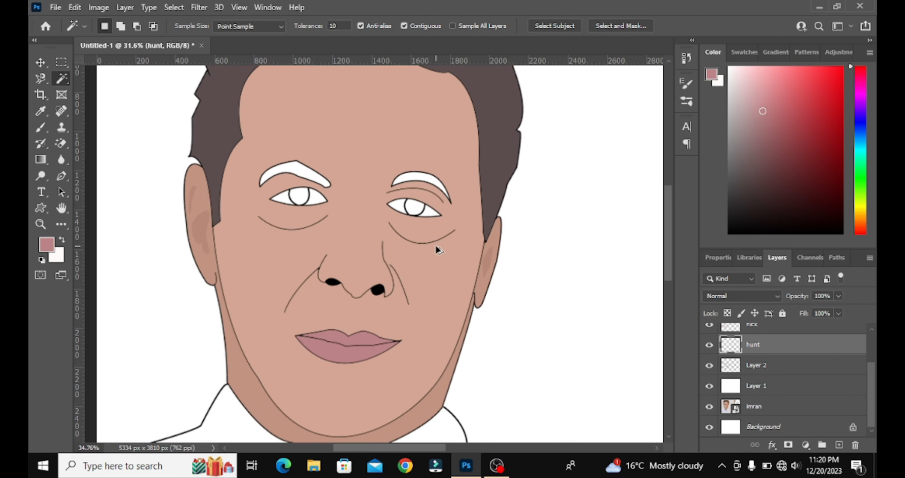
{"action": "left_click", "coordinate": [348, 255]}
{"action": "left_click", "coordinate": [768, 365]}
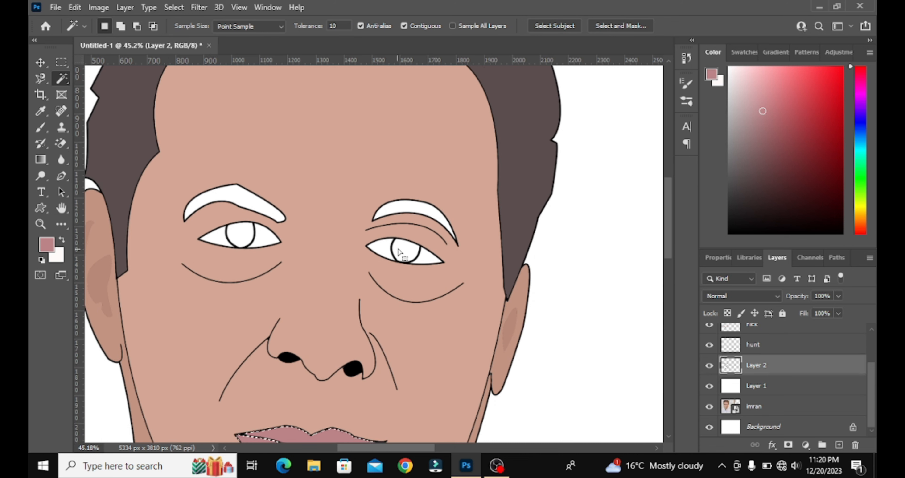
{"action": "left_click", "coordinate": [406, 258]}
{"action": "left_click", "coordinate": [241, 235], "text": "shift"}
{"action": "left_click", "coordinate": [245, 201], "text": "shift"}
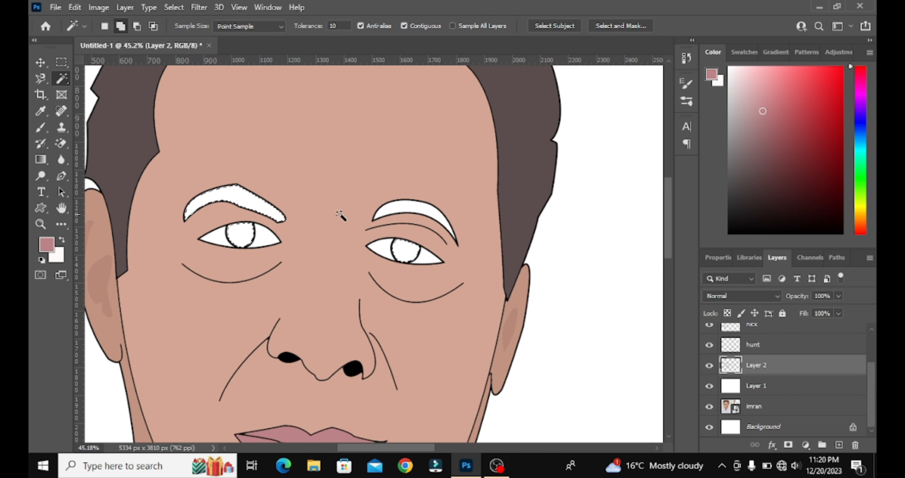
{"action": "left_click", "coordinate": [401, 208], "text": "shift"}
{"action": "left_click", "coordinate": [174, 8]}
{"action": "mouse_move", "coordinate": [190, 194]}
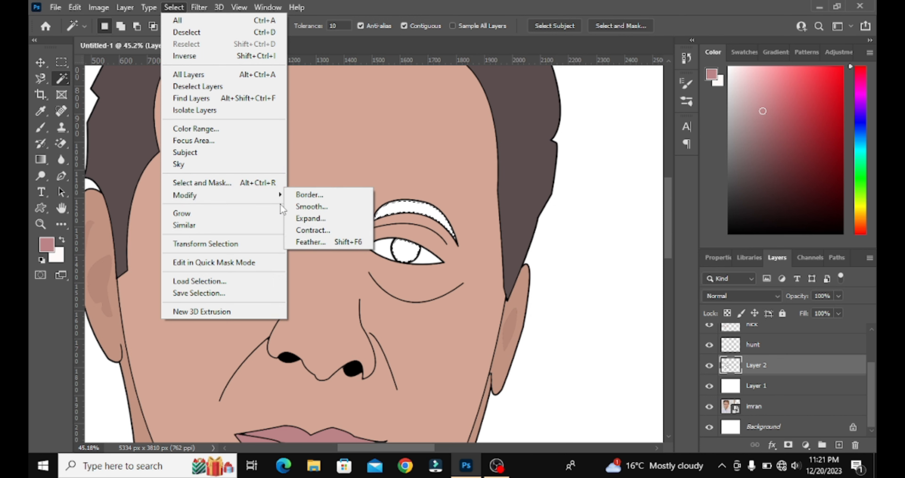
{"action": "left_click", "coordinate": [311, 224]}
{"action": "left_click", "coordinate": [511, 142]}
Set the foreground colour to a very dark reddish brown
{"action": "left_click", "coordinate": [47, 244]}
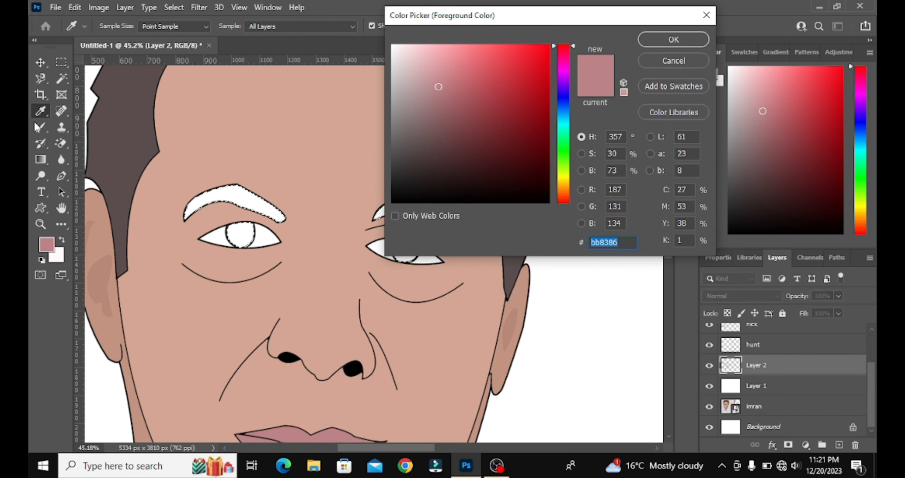
{"action": "left_click", "coordinate": [666, 42]}
{"action": "left_click", "coordinate": [40, 112]}
{"action": "left_click", "coordinate": [46, 244]}
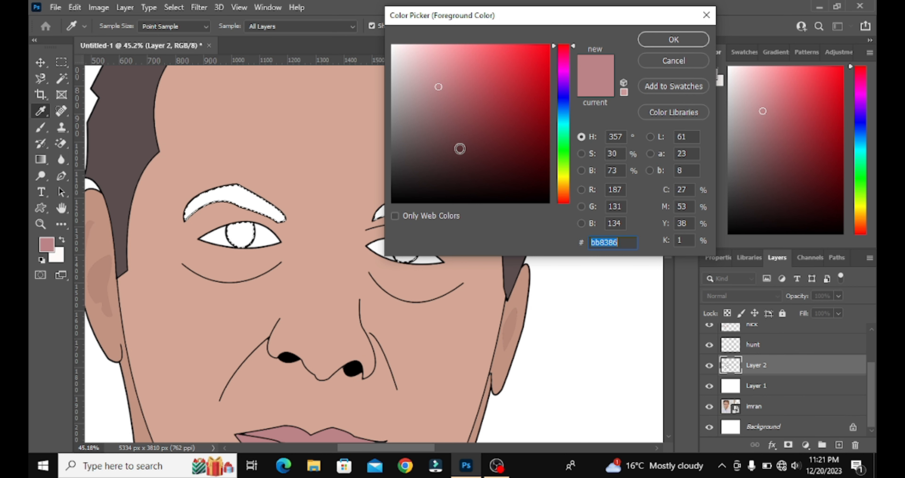
{"action": "left_click_drag", "start_coordinate": [460, 149], "coordinate": [487, 179]}
{"action": "left_click", "coordinate": [664, 40]}
Try filling the iris and eyebrow selection directly on Layer 2 with the dark brown, and undo the fill
{"action": "key", "text": "alt+BackSpace"}
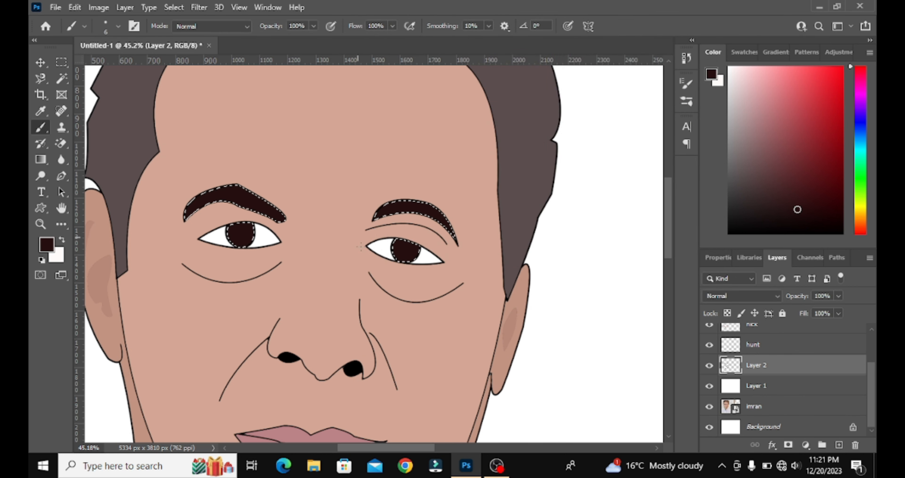
{"action": "scroll", "coordinate": [361, 235], "scroll_direction": "down", "scroll_amount": 6}
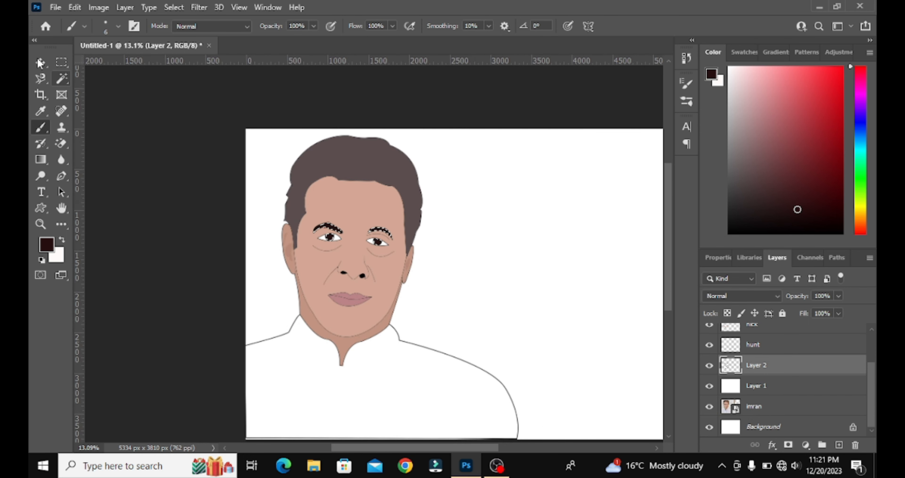
{"action": "left_click", "coordinate": [41, 63]}
{"action": "key", "text": "ctrl+d"}
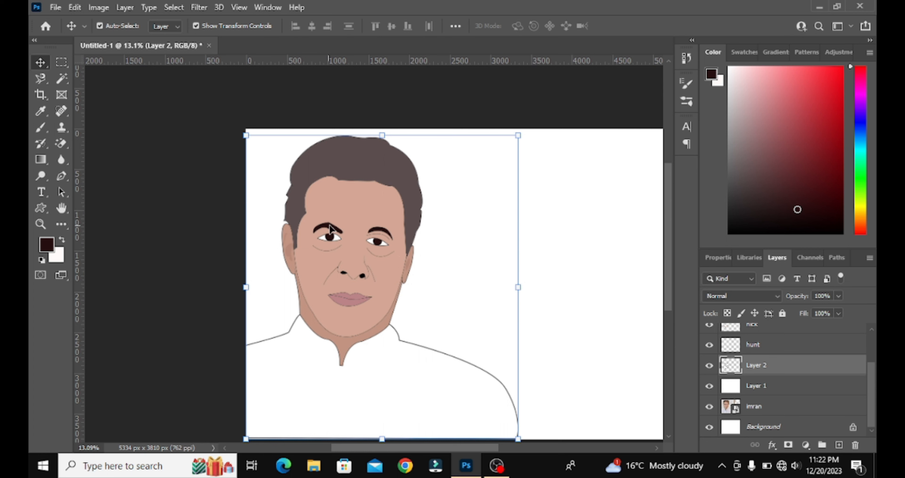
{"action": "key", "text": "ctrl+z"}
Add a new layer named "eye" above Layer 2 and fill the iris and eyebrow selection with the dark brown
{"action": "left_click", "coordinate": [839, 445]}
{"action": "double_click", "coordinate": [762, 365]}
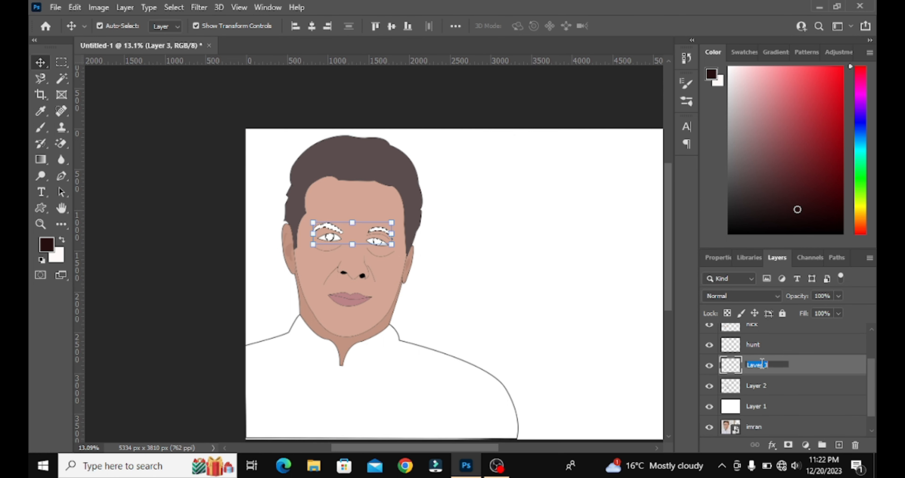
{"action": "type", "text": "eye"}
{"action": "key", "text": "Return"}
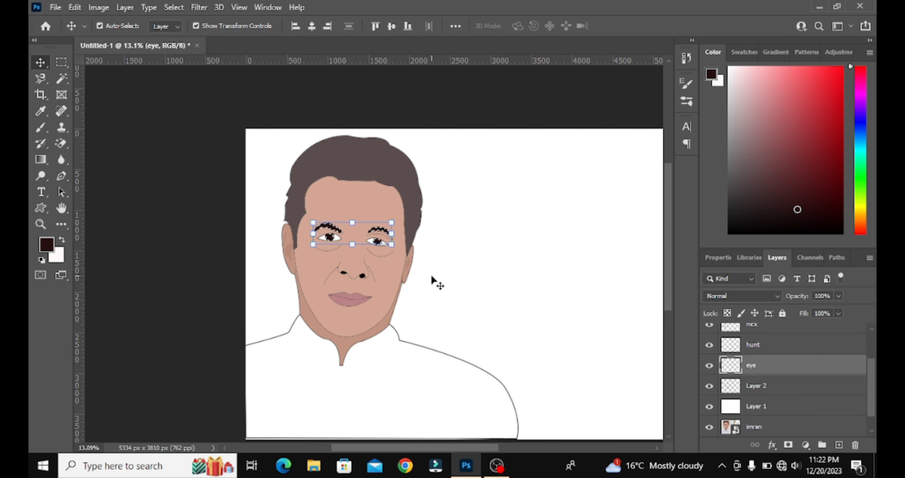
Hide Layer 1 and fill the background area around the figure on Layer 2 with the near-white background colour, using the Magic Wand
{"action": "key", "text": "ctrl+d"}
{"action": "key", "text": "alt+bracketleft"}
{"action": "key", "text": "w"}
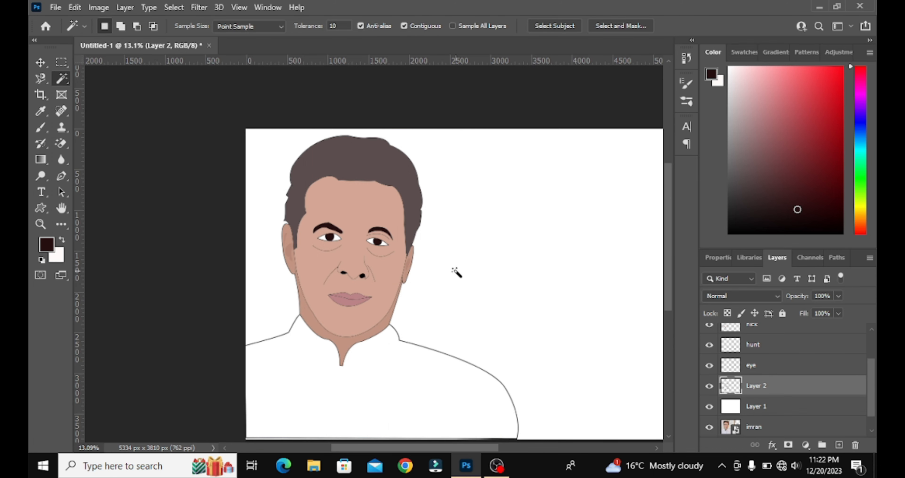
{"action": "scroll", "coordinate": [752, 397], "scroll_direction": "down", "scroll_amount": 1}
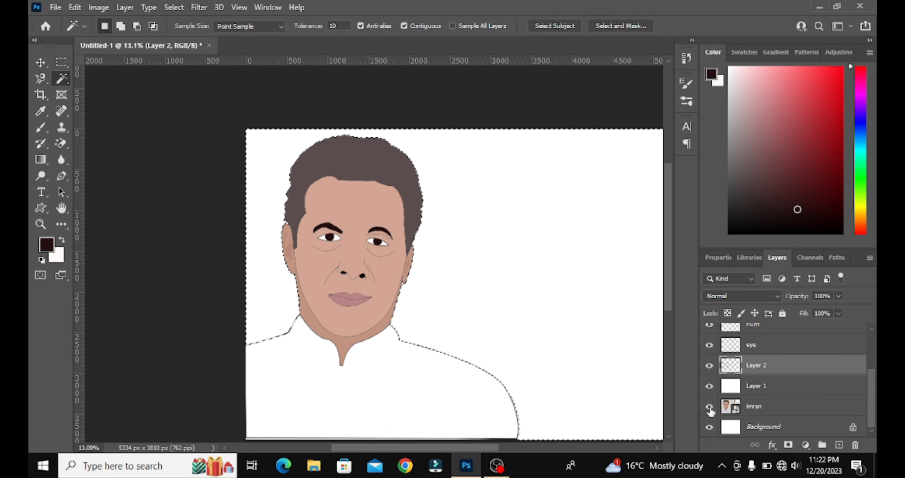
{"action": "left_click", "coordinate": [709, 385]}
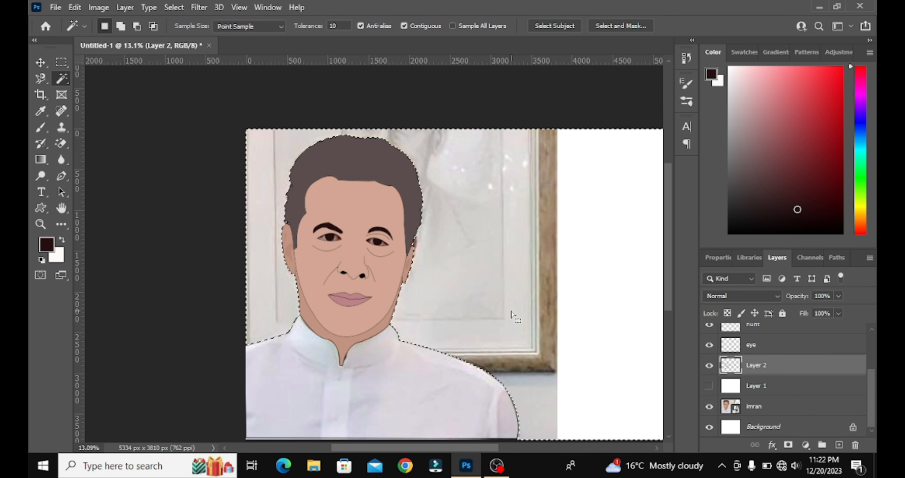
{"action": "key", "text": "ctrl+BackSpace"}
Move Layer 2 to the top of the layer stack and place the portrait photo layer directly below it
{"action": "left_click", "coordinate": [709, 389]}
{"action": "left_click", "coordinate": [709, 386]}
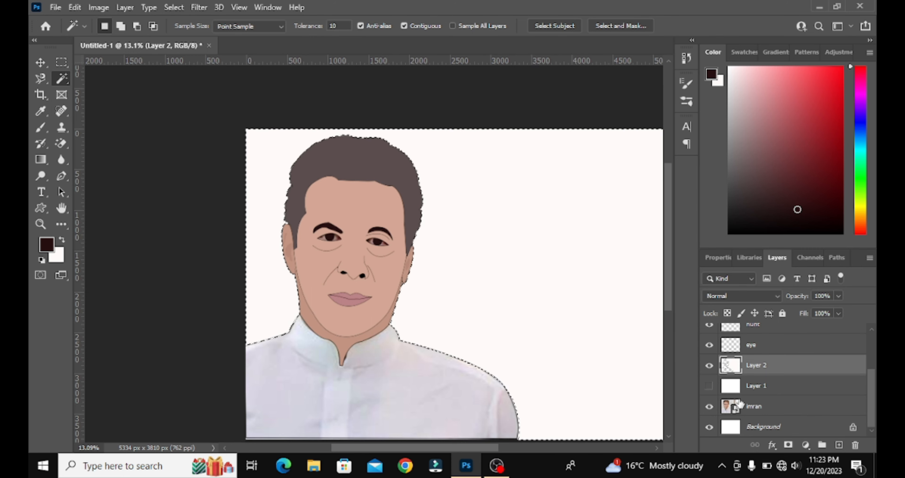
{"action": "left_click", "coordinate": [709, 365]}
{"action": "left_click", "coordinate": [709, 365]}
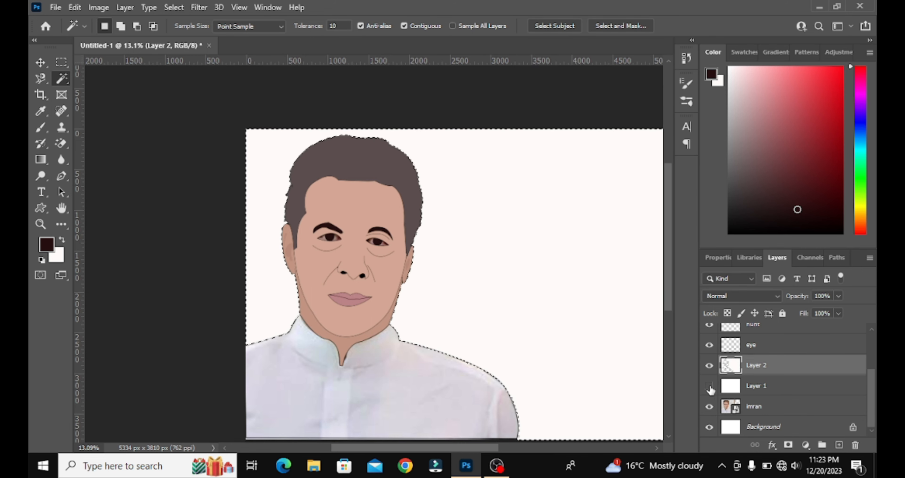
{"action": "left_click", "coordinate": [756, 407]}
{"action": "left_click", "coordinate": [710, 366]}
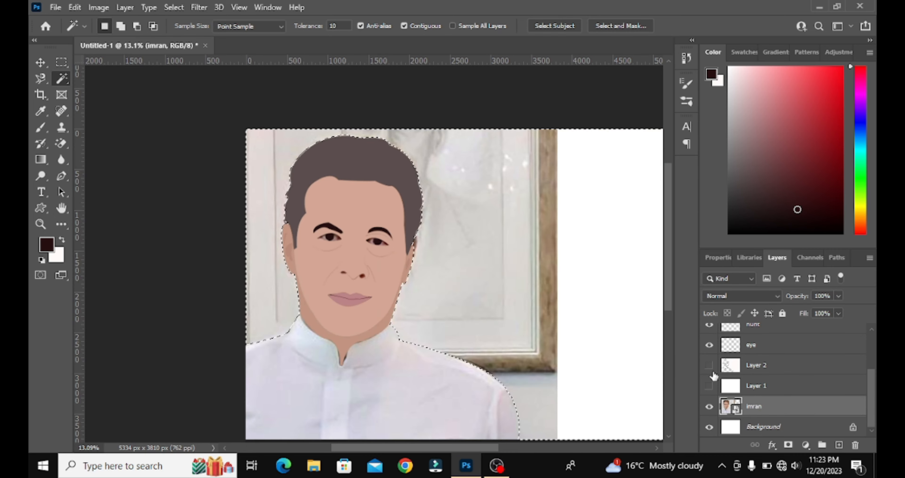
{"action": "left_click", "coordinate": [709, 365]}
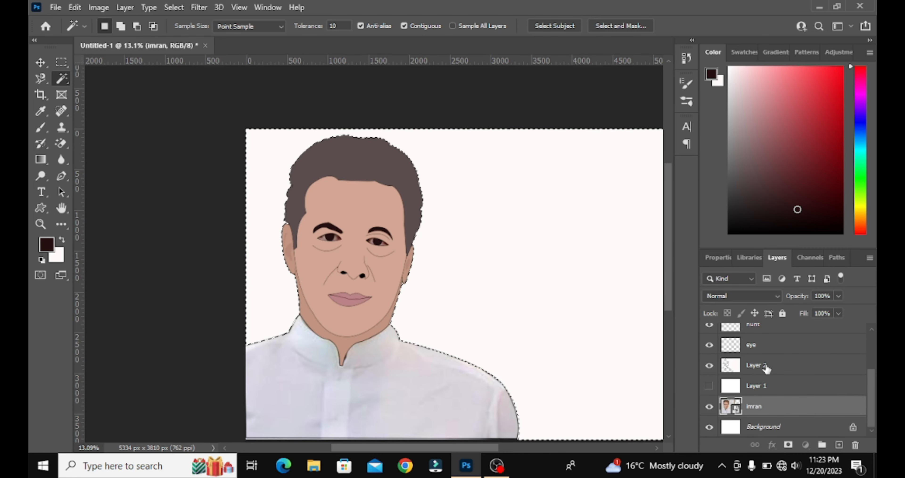
{"action": "mouse_move", "coordinate": [766, 367]}
{"action": "left_mouse_down"}
{"action": "mouse_move", "coordinate": [759, 327]}
{"action": "mouse_move", "coordinate": [754, 354]}
{"action": "mouse_move", "coordinate": [763, 329]}
{"action": "mouse_move", "coordinate": [766, 353]}
{"action": "left_mouse_up"}
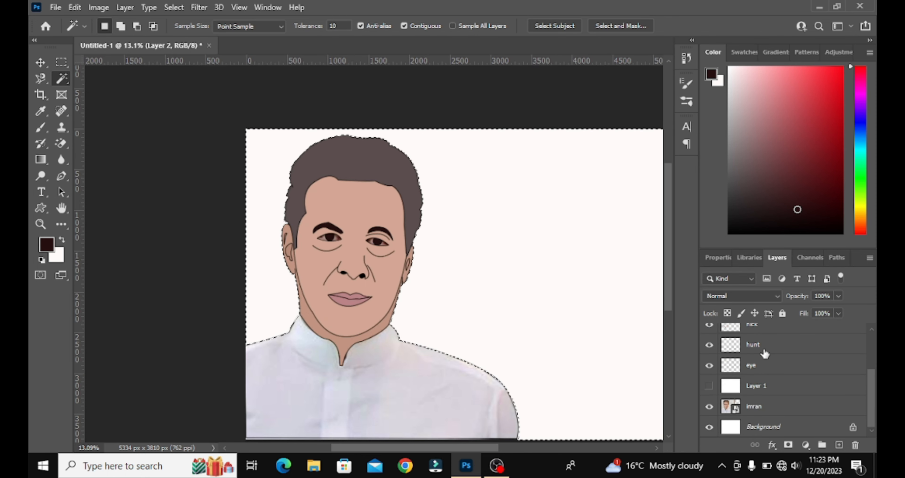
{"action": "left_click_drag", "start_coordinate": [761, 407], "coordinate": [756, 372]}
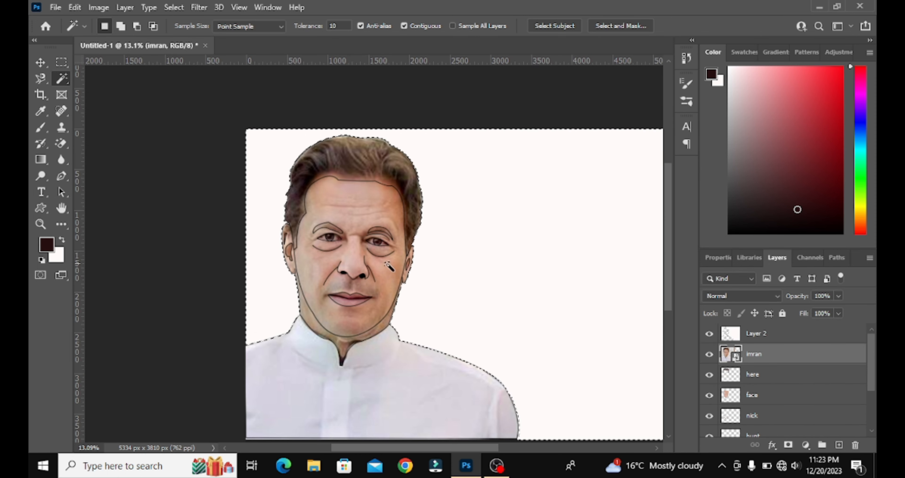
Rasterize the portrait photo layer and try to desaturate it with the background still selected
{"action": "left_click", "coordinate": [95, 8]}
{"action": "mouse_move", "coordinate": [155, 40]}
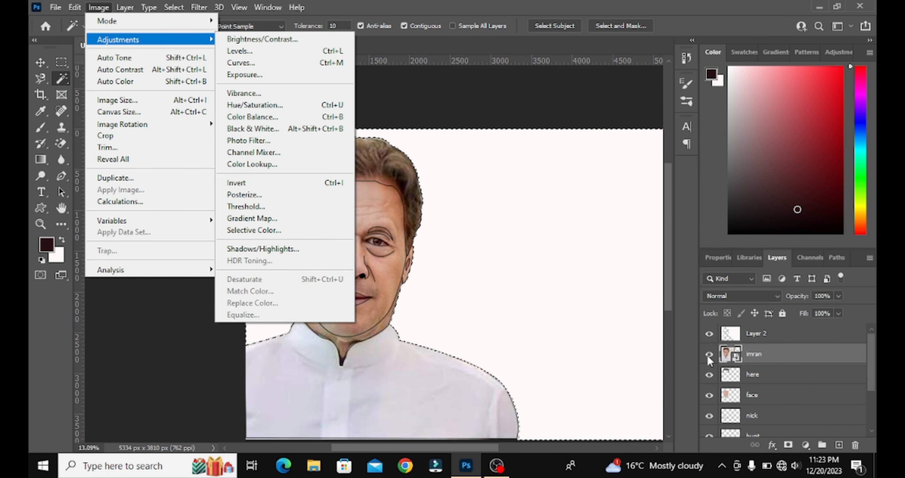
{"action": "left_click", "coordinate": [731, 353]}
{"action": "right_click", "coordinate": [751, 354]}
{"action": "left_click", "coordinate": [663, 240]}
{"action": "left_click", "coordinate": [95, 8]}
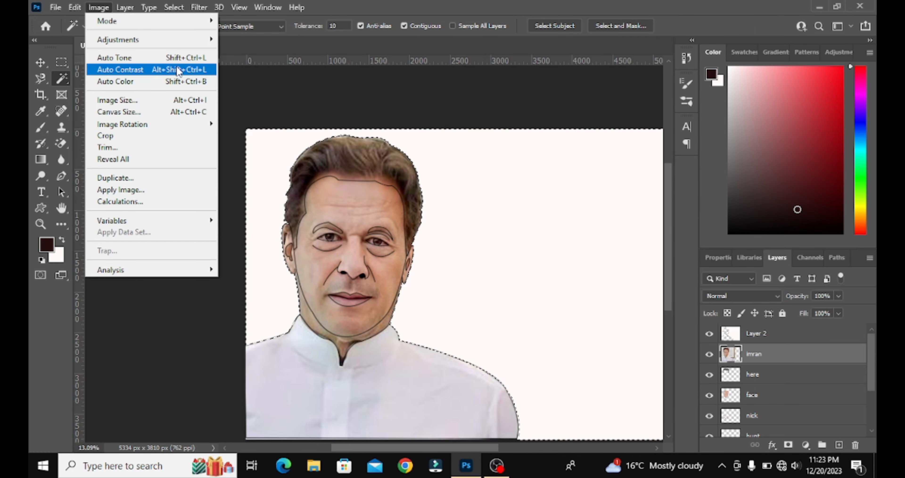
{"action": "mouse_move", "coordinate": [178, 40]}
{"action": "left_click", "coordinate": [343, 279]}
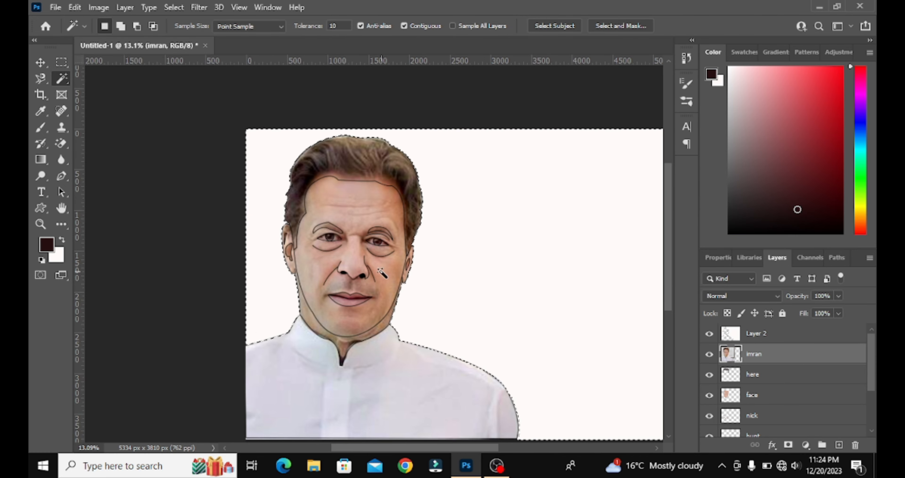
Try desaturating the photo layer again and check it by toggling the visibility of Layer 2 and the photo
{"action": "key", "text": "v"}
{"action": "left_click", "coordinate": [98, 7]}
{"action": "mouse_move", "coordinate": [175, 39]}
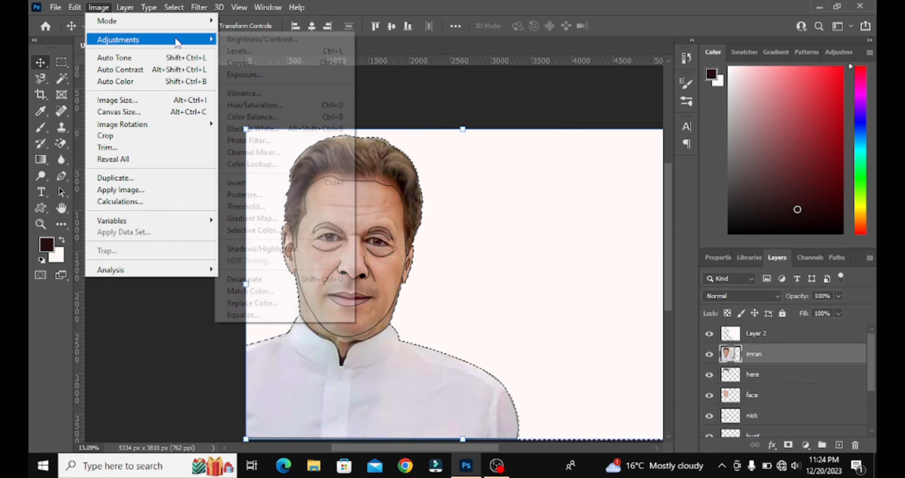
{"action": "left_click", "coordinate": [289, 279]}
{"action": "left_click", "coordinate": [709, 333]}
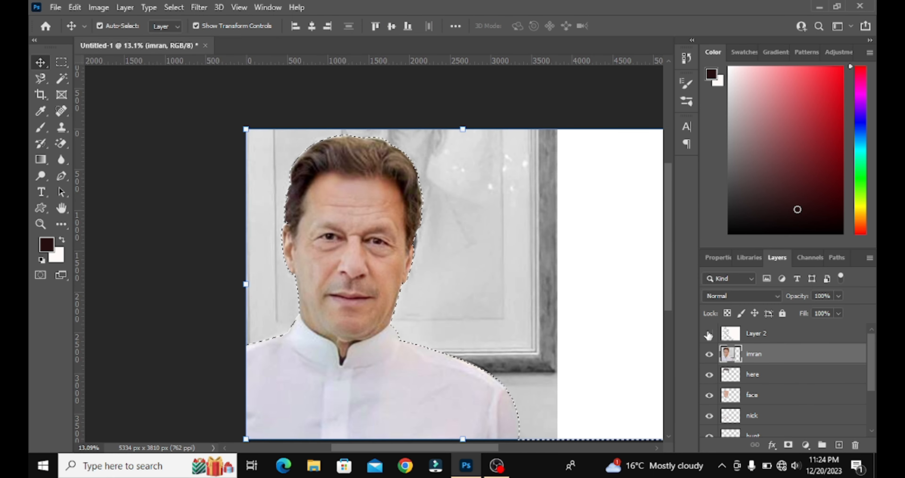
{"action": "left_click", "coordinate": [708, 333]}
{"action": "left_click", "coordinate": [708, 354]}
{"action": "left_click", "coordinate": [709, 353]}
{"action": "left_click", "coordinate": [709, 353]}
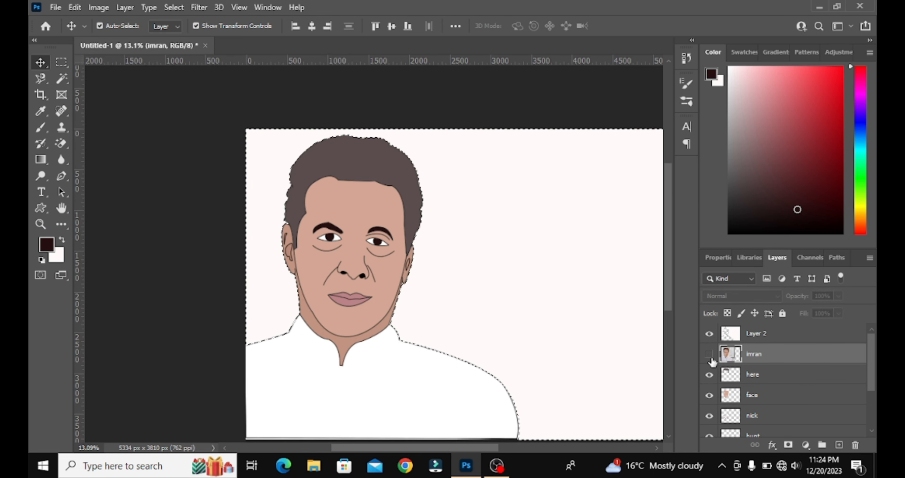
{"action": "left_click", "coordinate": [709, 353]}
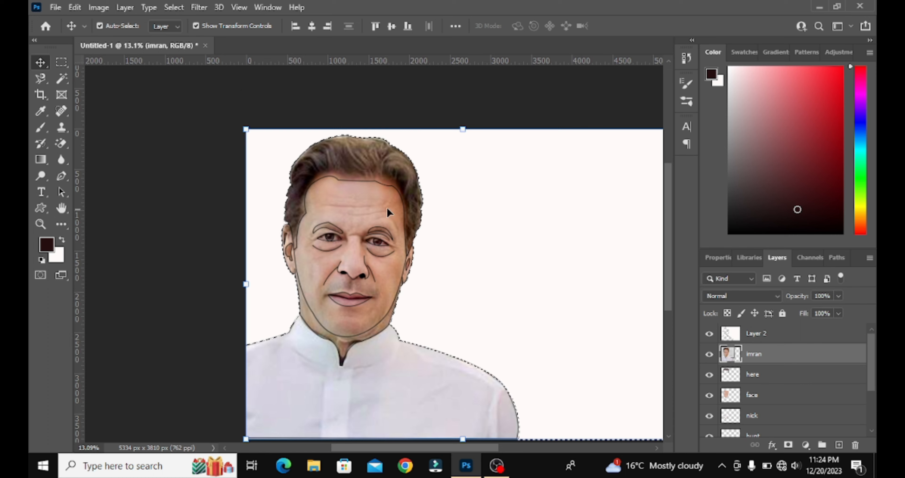
Desaturate the figure in the portrait photo and set Layer 2's blend mode to Multiply
{"action": "left_click", "coordinate": [375, 245]}
{"action": "left_click", "coordinate": [99, 7]}
{"action": "mouse_move", "coordinate": [151, 40]}
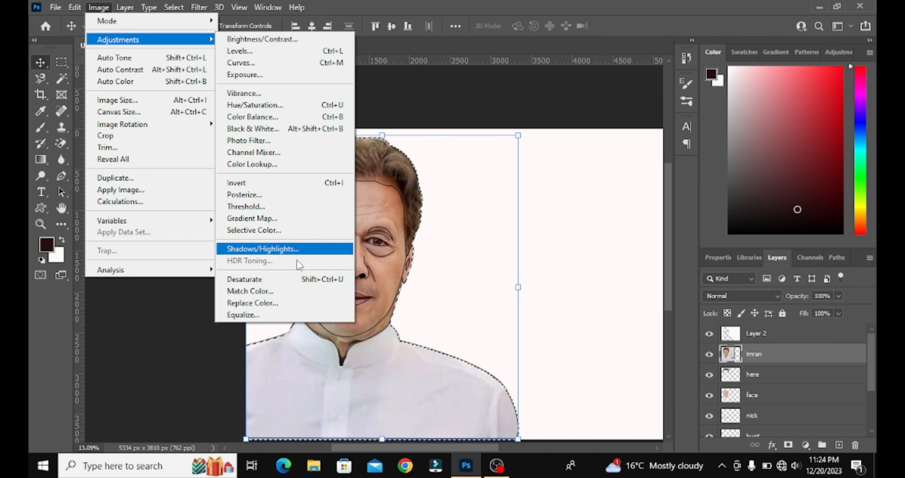
{"action": "left_click", "coordinate": [299, 279]}
{"action": "left_click", "coordinate": [768, 333]}
{"action": "left_click", "coordinate": [741, 296]}
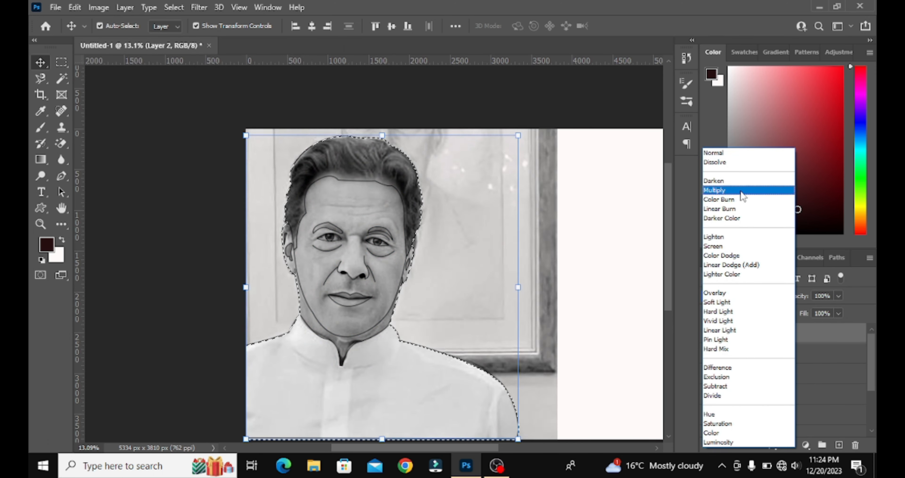
{"action": "left_click", "coordinate": [742, 192]}
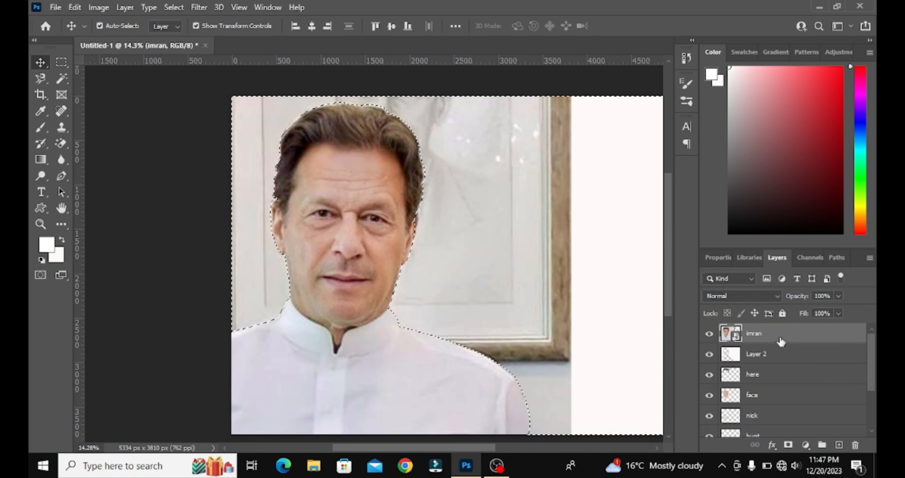
Rasterize the portrait photo layer and fill the background around the figure with white, undoing any fill made on the figure itself
{"action": "right_click", "coordinate": [780, 337]}
{"action": "left_click", "coordinate": [655, 242]}
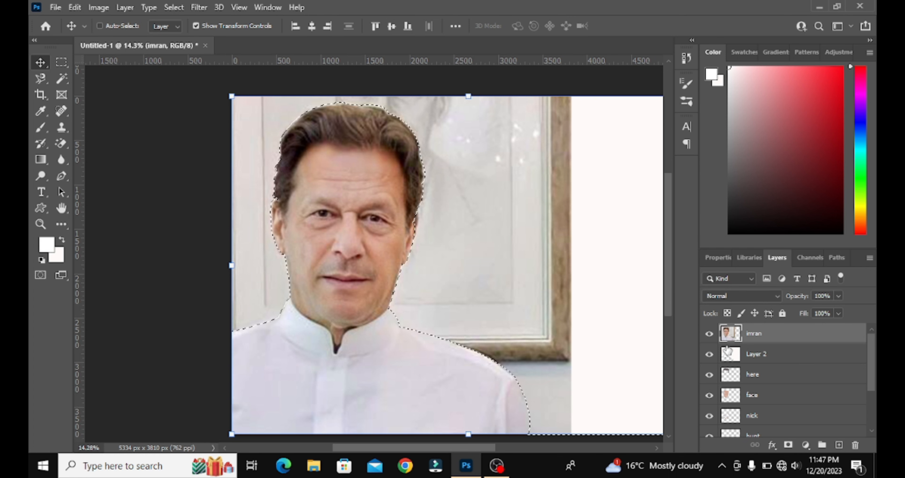
{"action": "key", "text": "ctrl+shift+i"}
{"action": "key", "text": "alt+BackSpace"}
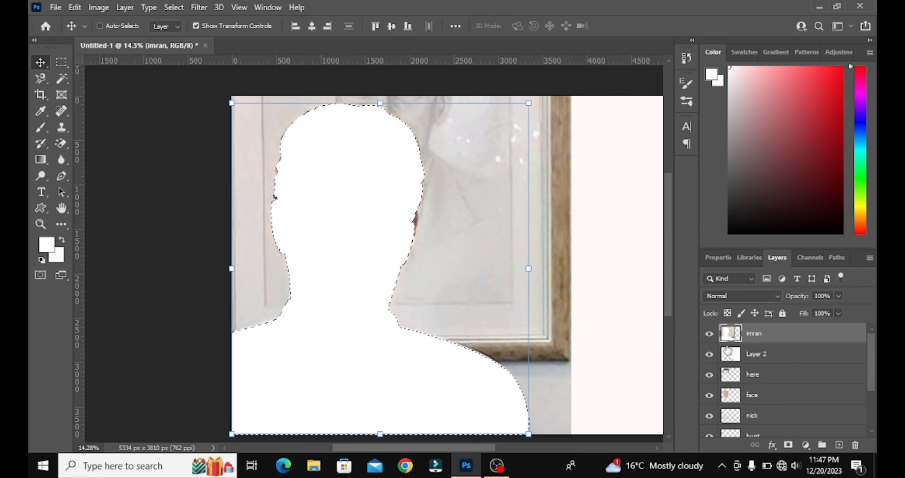
{"action": "key", "text": "ctrl+z"}
{"action": "key", "text": "ctrl+z"}
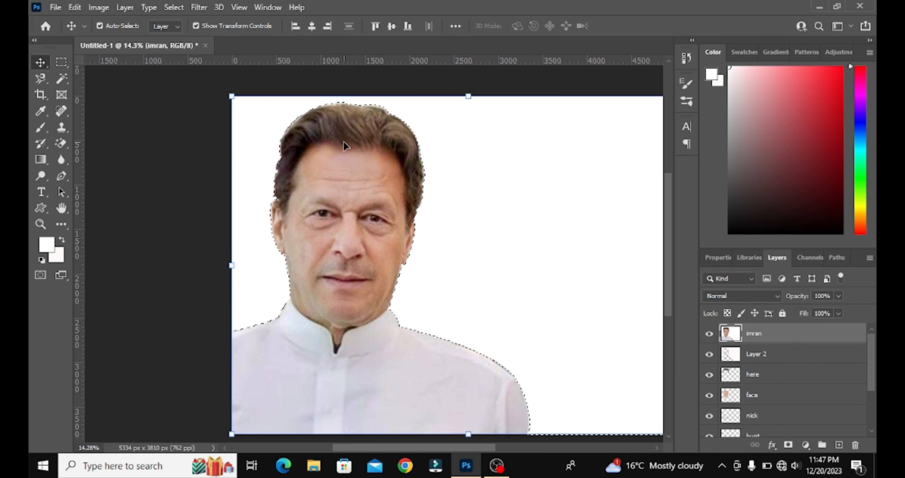
Try to desaturate the portrait photo layer while the white background is selected
{"action": "left_click", "coordinate": [98, 7]}
{"action": "mouse_move", "coordinate": [120, 40]}
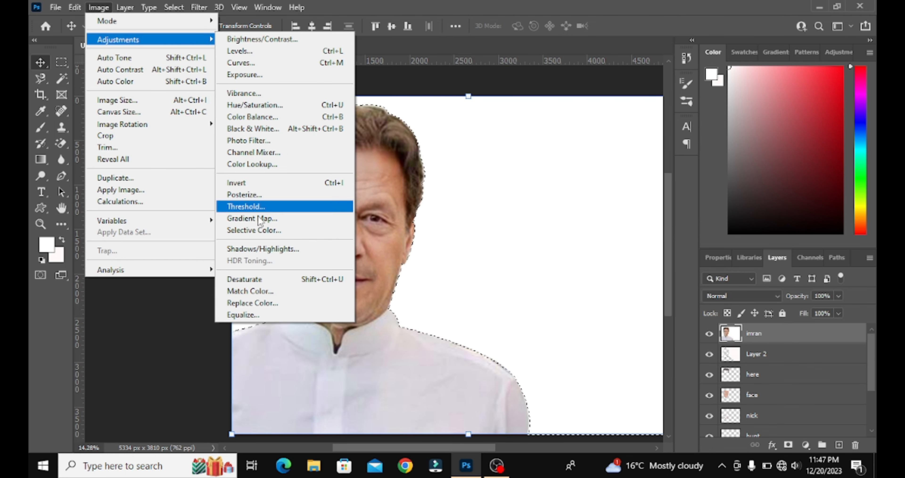
{"action": "left_click", "coordinate": [277, 280]}
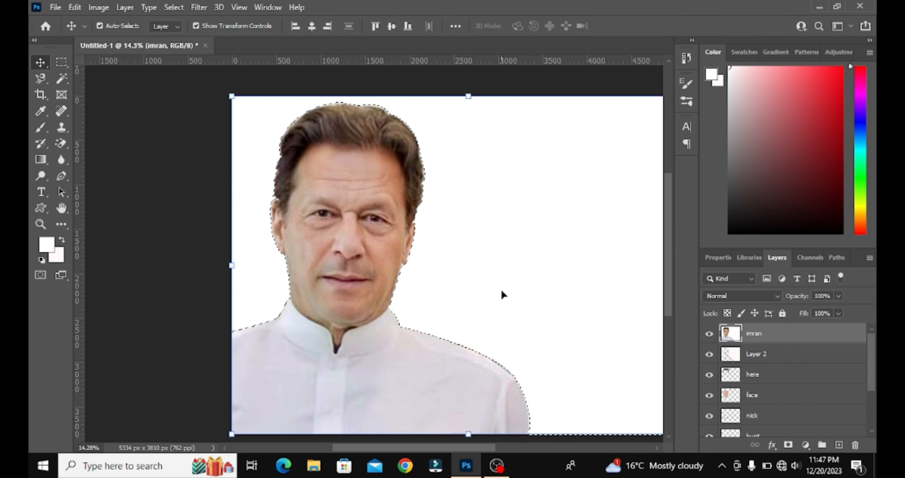
Invert the selection to desaturate the figure on the photo layer, and set that layer's blend mode to Multiply
{"action": "key", "text": "ctrl+shift+i"}
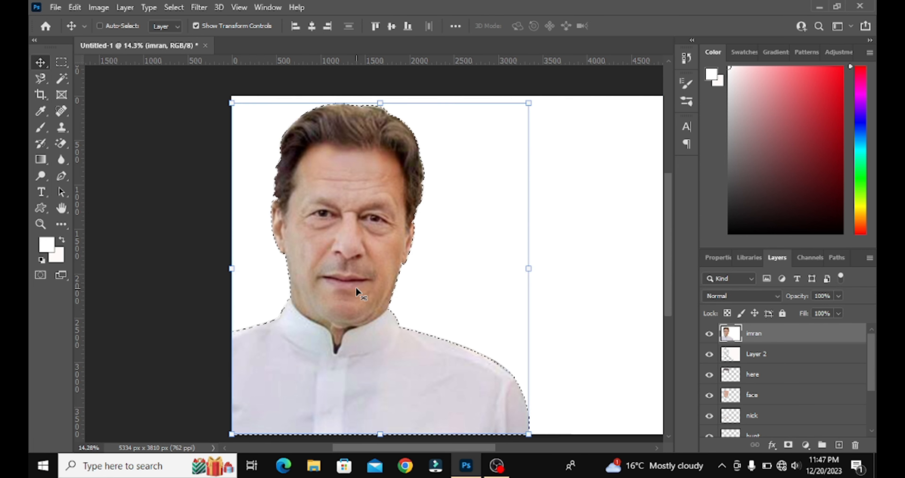
{"action": "left_click", "coordinate": [98, 7]}
{"action": "left_click", "coordinate": [134, 110]}
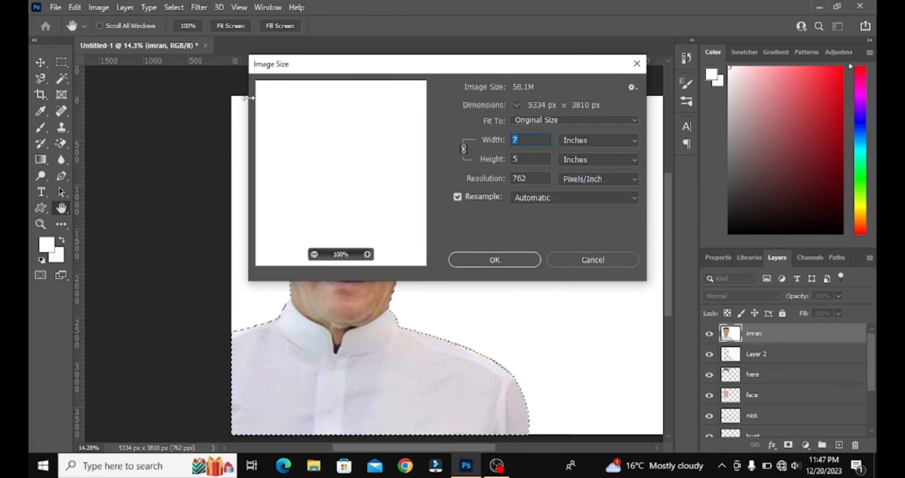
{"action": "left_click", "coordinate": [593, 259]}
{"action": "left_click", "coordinate": [99, 8]}
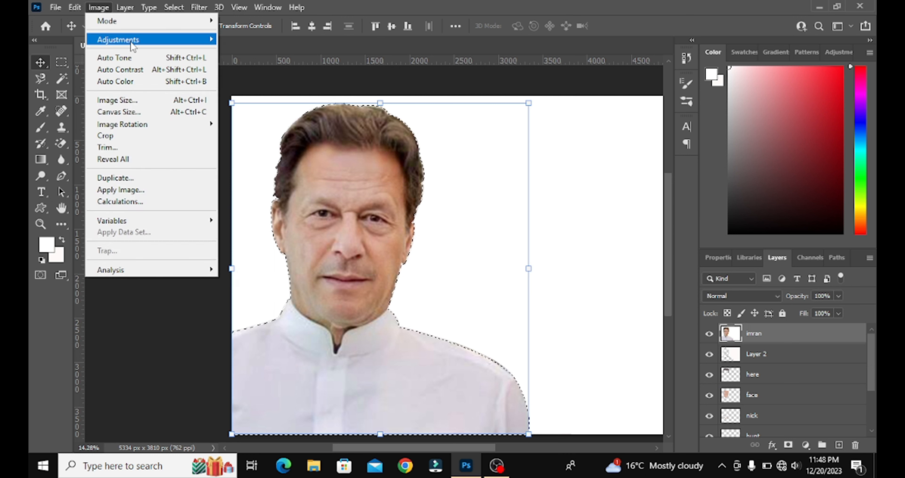
{"action": "mouse_move", "coordinate": [133, 45]}
{"action": "left_click", "coordinate": [291, 281]}
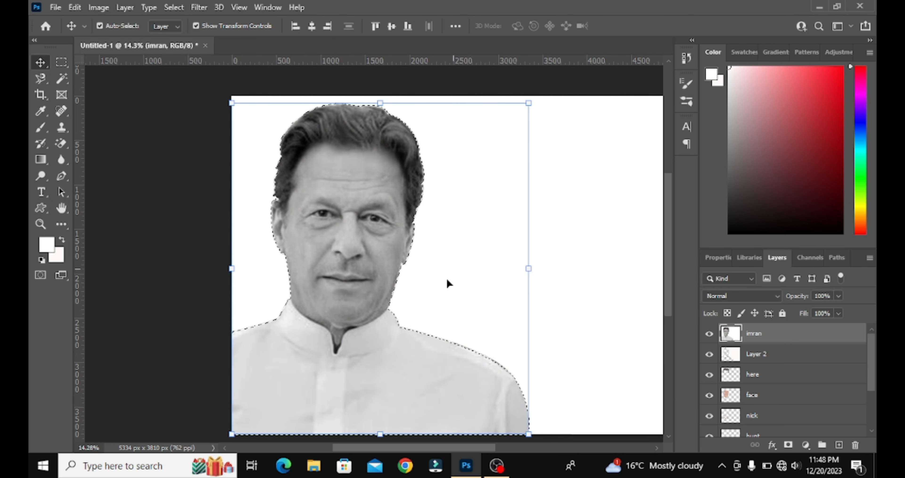
{"action": "left_click", "coordinate": [777, 295]}
{"action": "left_click", "coordinate": [732, 189]}
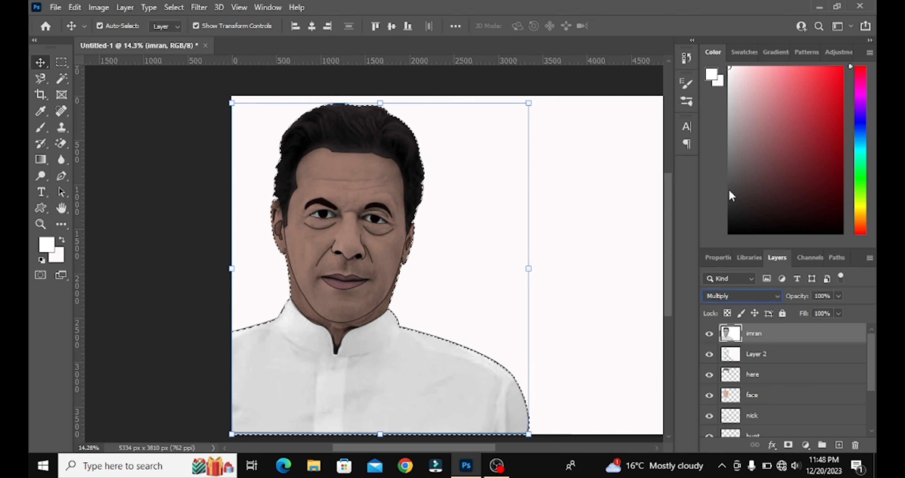
Apply the Cutout filter to the figure on the photo layer with 8 levels, edge simplicity 7 and edge fidelity 2
{"action": "left_click", "coordinate": [199, 7]}
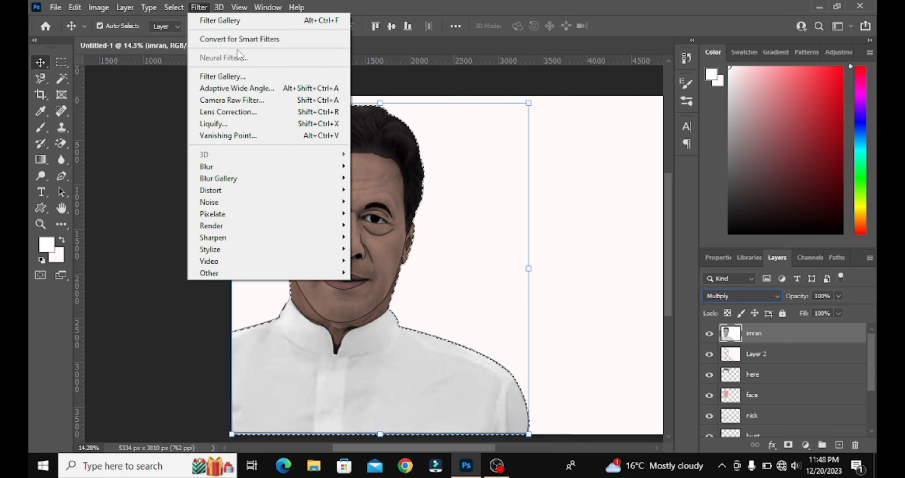
{"action": "left_click", "coordinate": [247, 77]}
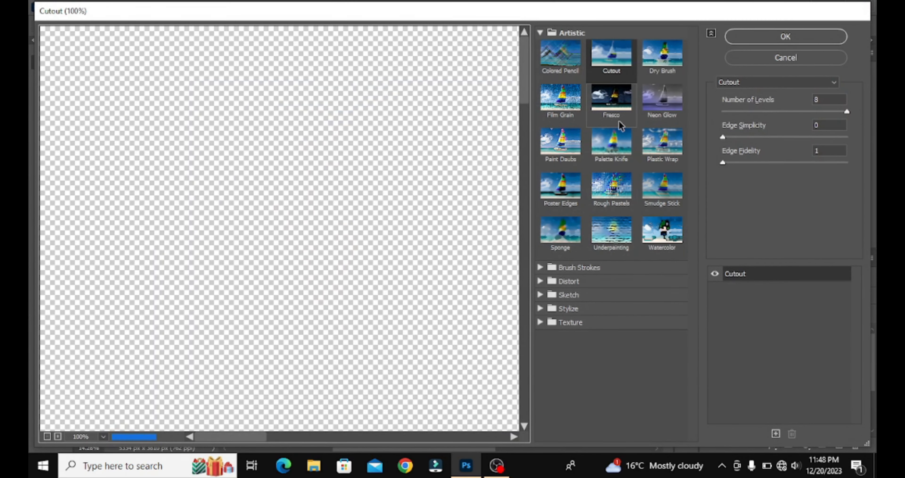
{"action": "scroll", "coordinate": [338, 250], "scroll_direction": "down", "scroll_amount": 8}
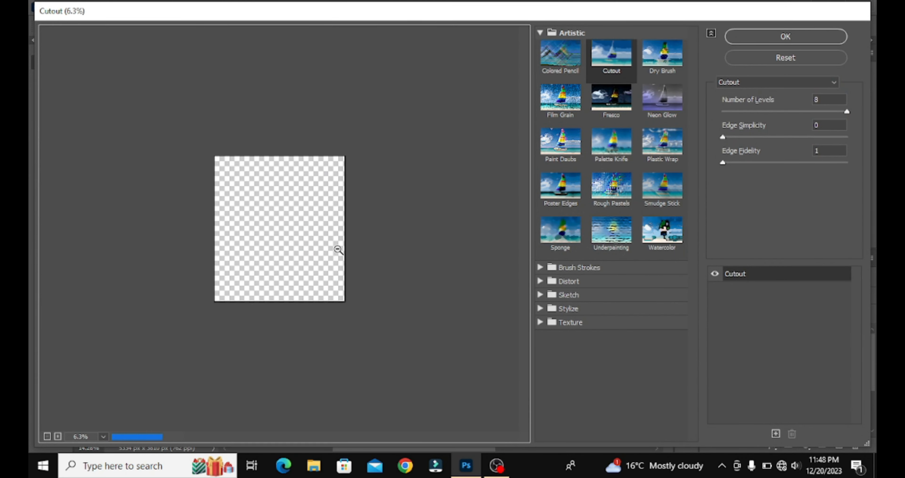
{"action": "scroll", "coordinate": [302, 235], "scroll_direction": "up", "scroll_amount": 1}
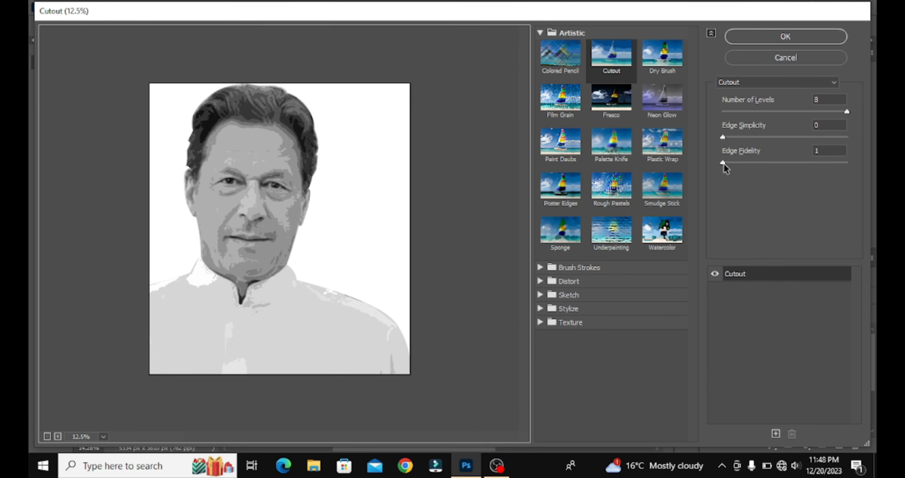
{"action": "left_click_drag", "start_coordinate": [724, 162], "coordinate": [735, 161]}
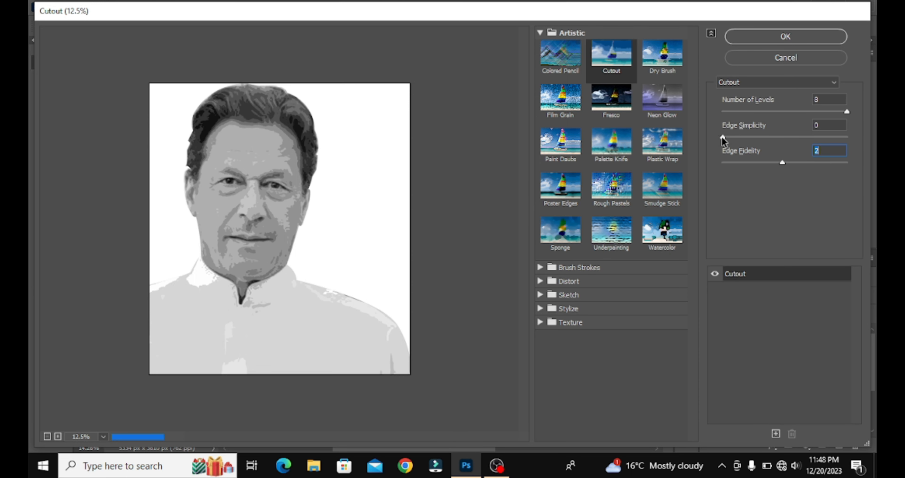
{"action": "left_click_drag", "start_coordinate": [722, 137], "coordinate": [800, 136]}
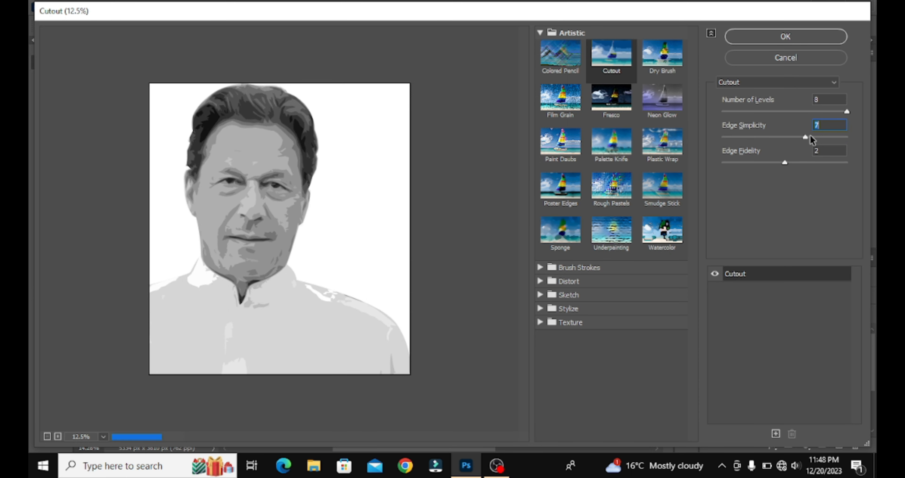
{"action": "left_click_drag", "start_coordinate": [810, 135], "coordinate": [812, 134]}
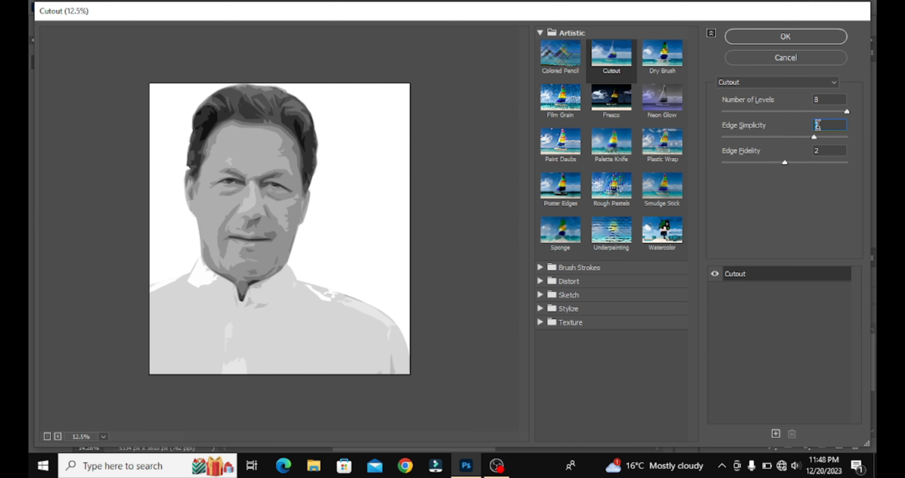
{"action": "left_click_drag", "start_coordinate": [848, 114], "coordinate": [841, 113]}
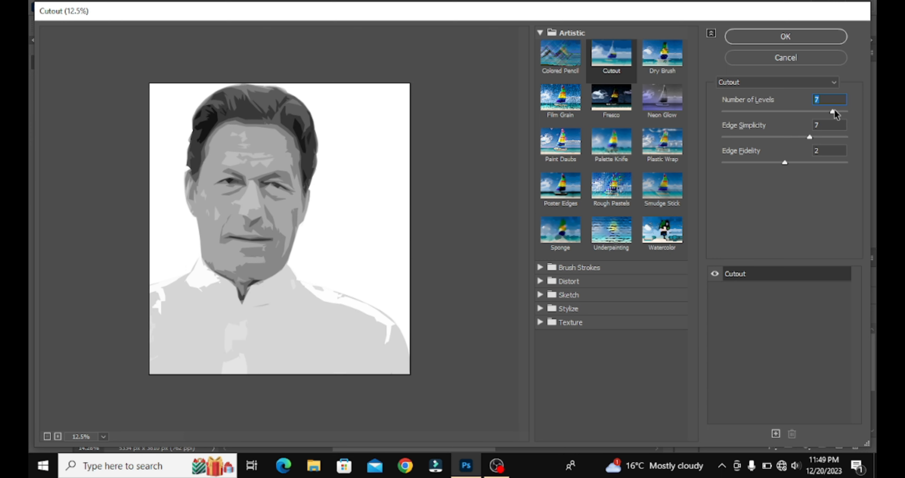
{"action": "left_click_drag", "start_coordinate": [833, 110], "coordinate": [865, 111]}
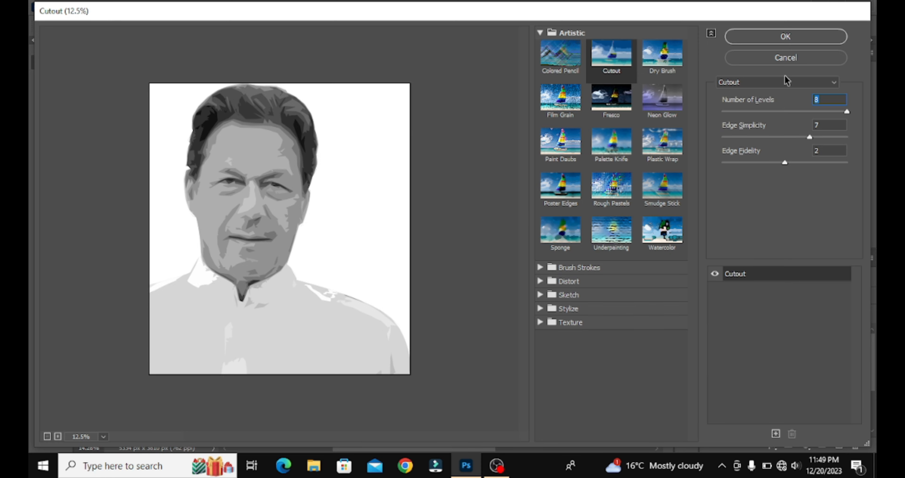
{"action": "left_click", "coordinate": [795, 37]}
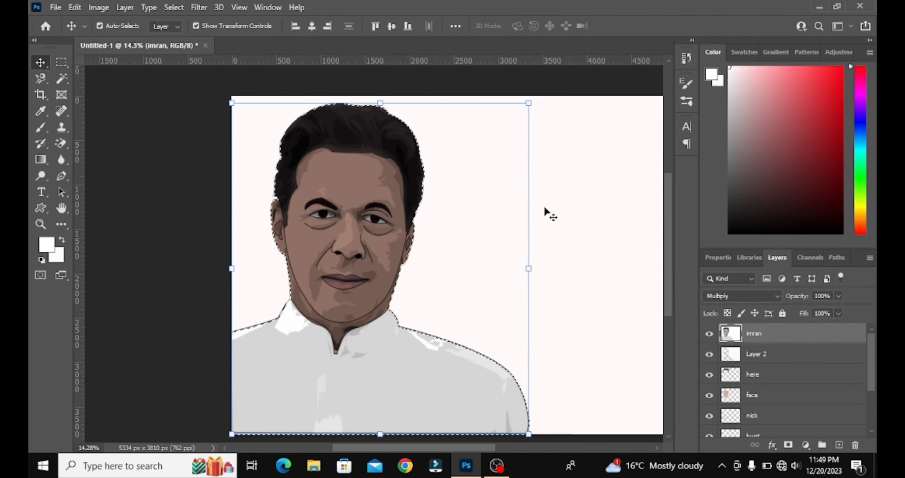
Lower the photo layer's opacity to 58% and clear the selection around the figure
{"action": "left_click", "coordinate": [838, 296]}
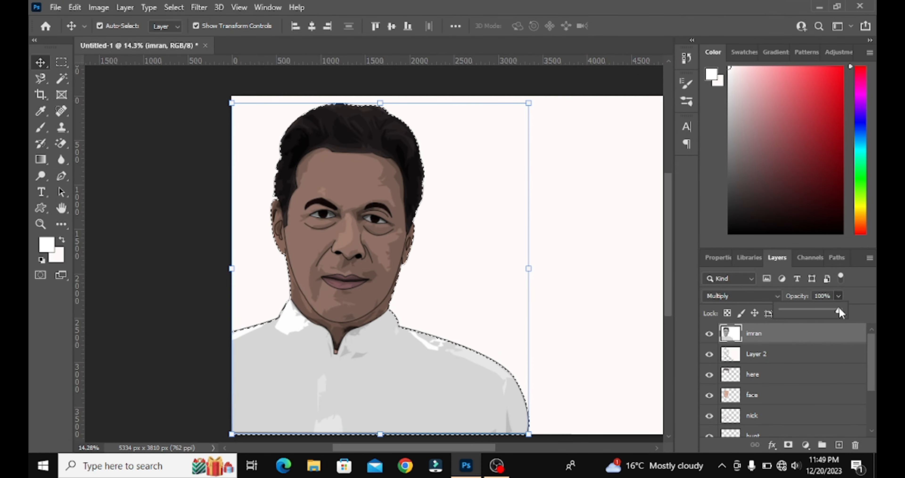
{"action": "left_click_drag", "start_coordinate": [840, 307], "coordinate": [811, 317]}
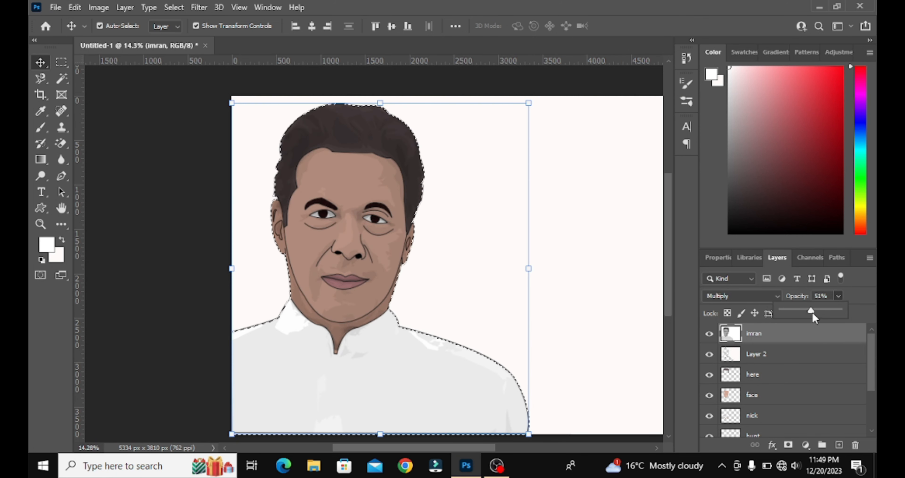
{"action": "left_click_drag", "start_coordinate": [811, 309], "coordinate": [815, 309]}
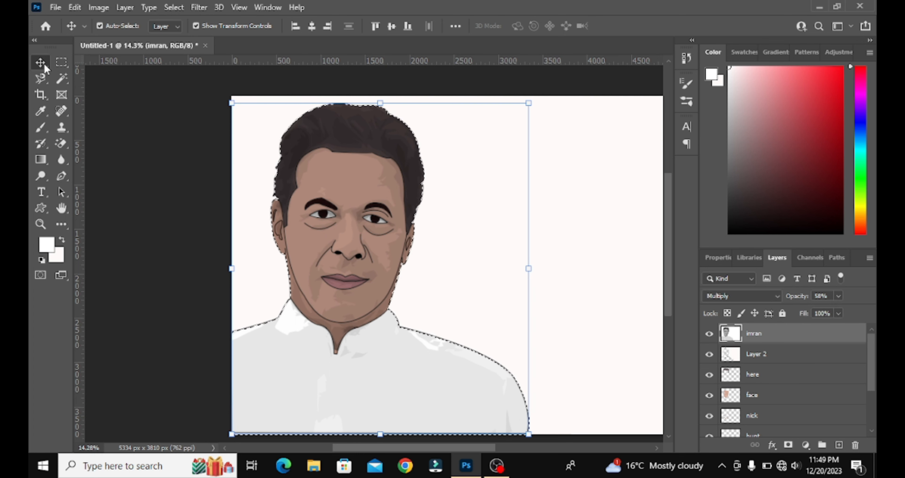
{"action": "left_click", "coordinate": [178, 347]}
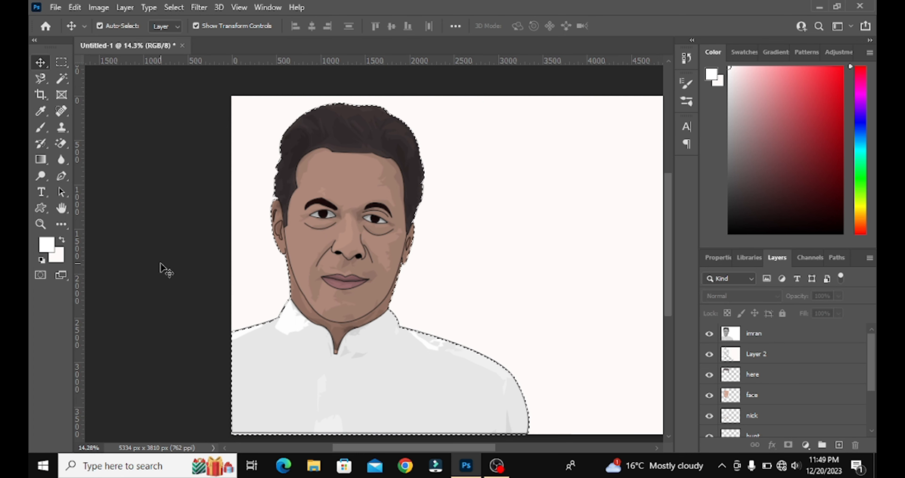
{"action": "key", "text": "ctrl"}
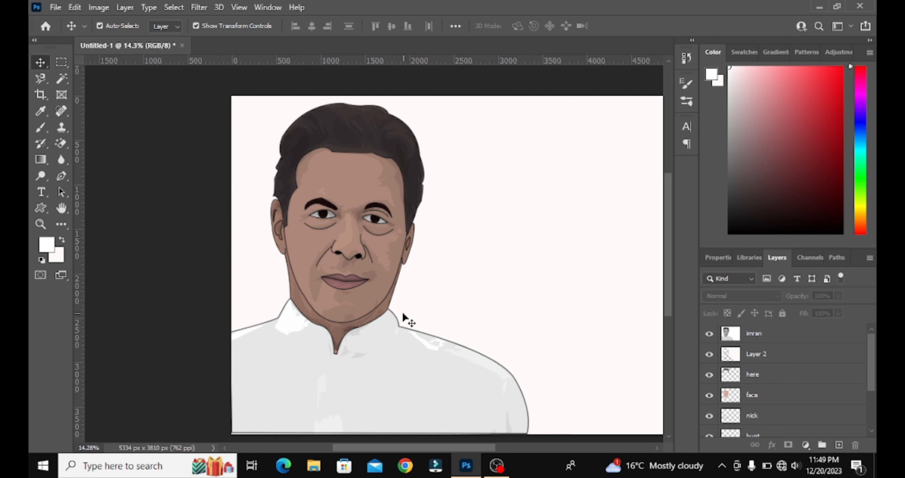